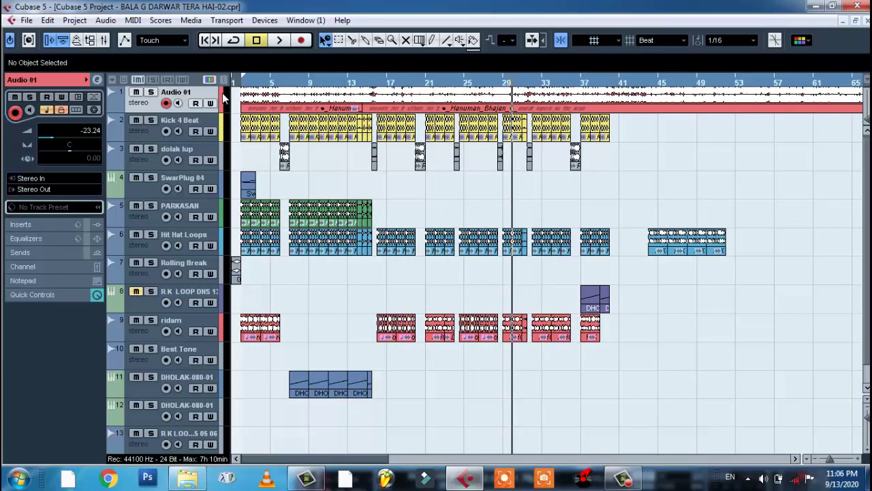
# Examine the track arrangement from bar 1 onwards, checking the rhythm, dholak and hi-hat clips up close and as an overview.
pyautogui.moveTo(241, 85); pyautogui.dragTo(267, 148)
pyautogui.moveTo(249, 464); pyautogui.dragTo(240, 466)
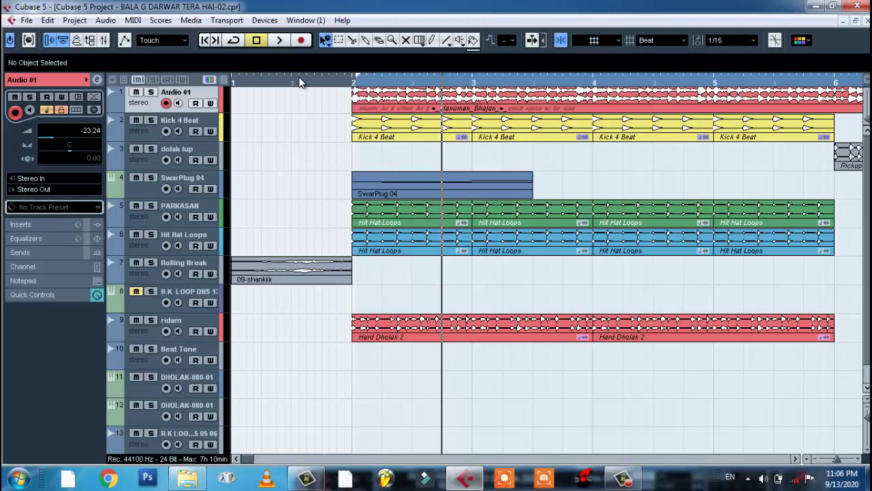
pyautogui.moveTo(304, 84); pyautogui.dragTo(284, 52)
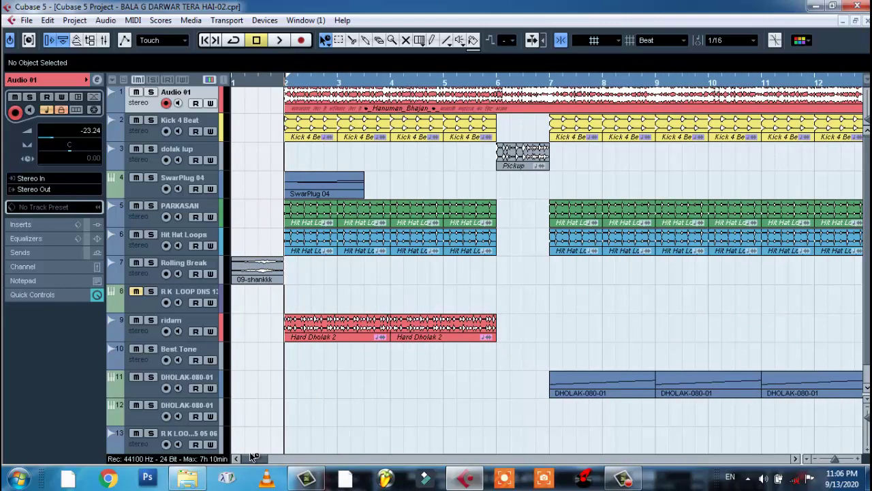
pyautogui.scroll(-1, 254, 464)
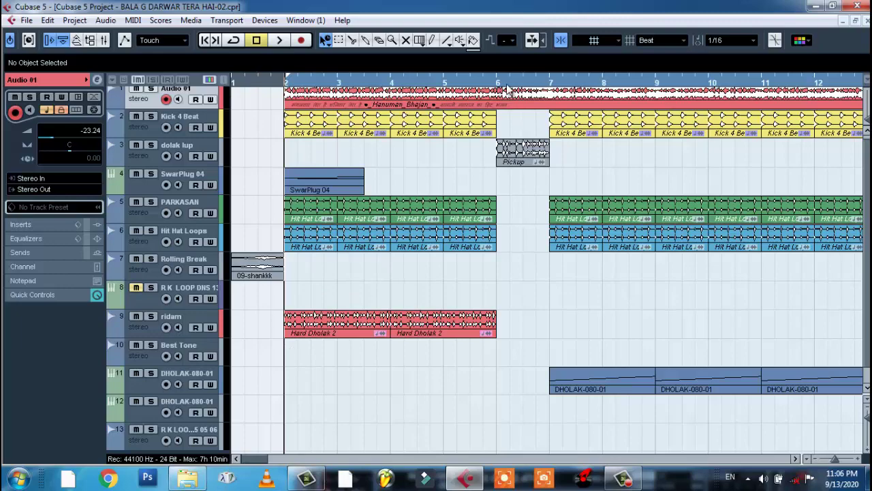
pyautogui.moveTo(508, 79); pyautogui.dragTo(491, 88)
pyautogui.press('KP_Add')
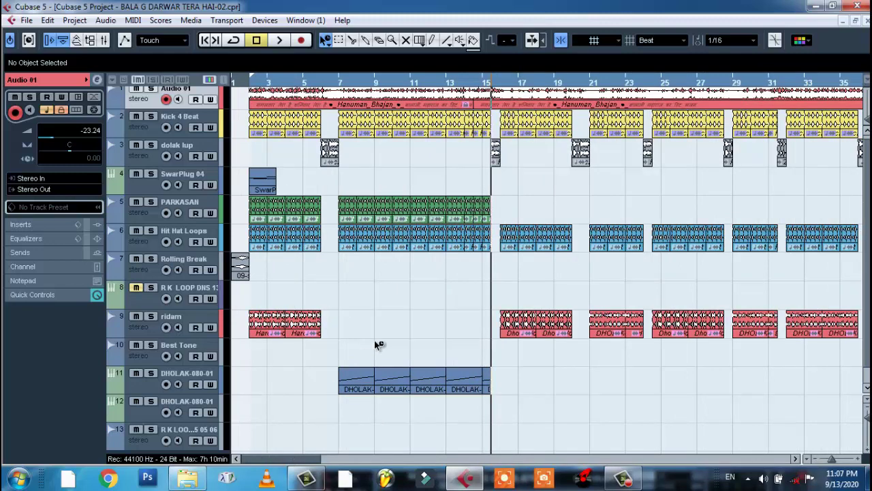
pyautogui.moveTo(276, 462); pyautogui.dragTo(257, 452)
pyautogui.moveTo(294, 461); pyautogui.dragTo(261, 454)
# Play the project from bar 1, muting and then unmuting the Audio 01 track to compare the rhythm with and without it.
pyautogui.click(237, 82)
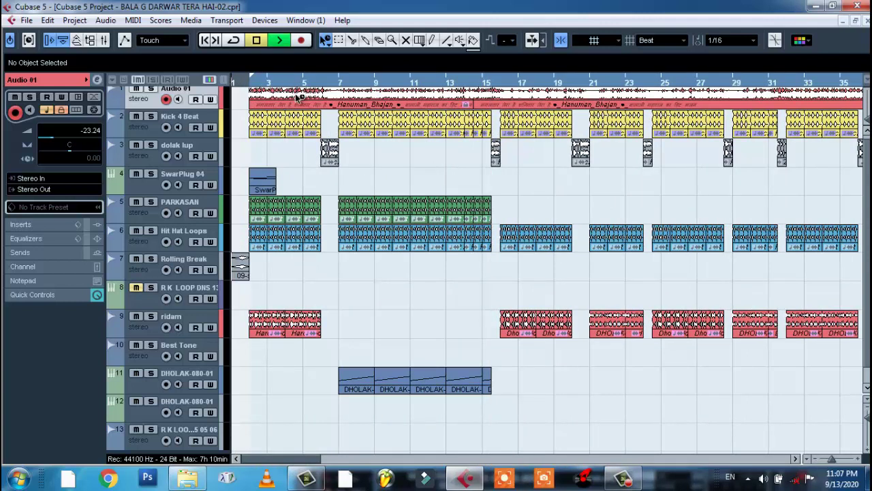
pyautogui.press('space')
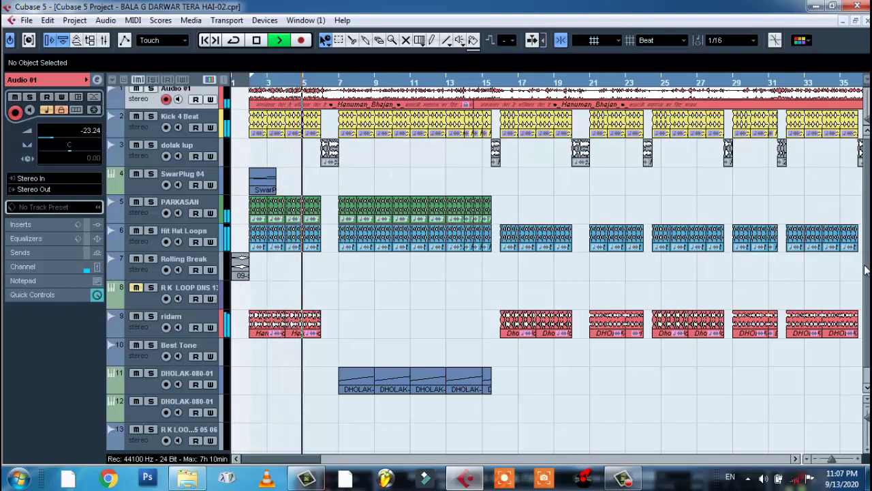
pyautogui.scroll(1, 865, 270)
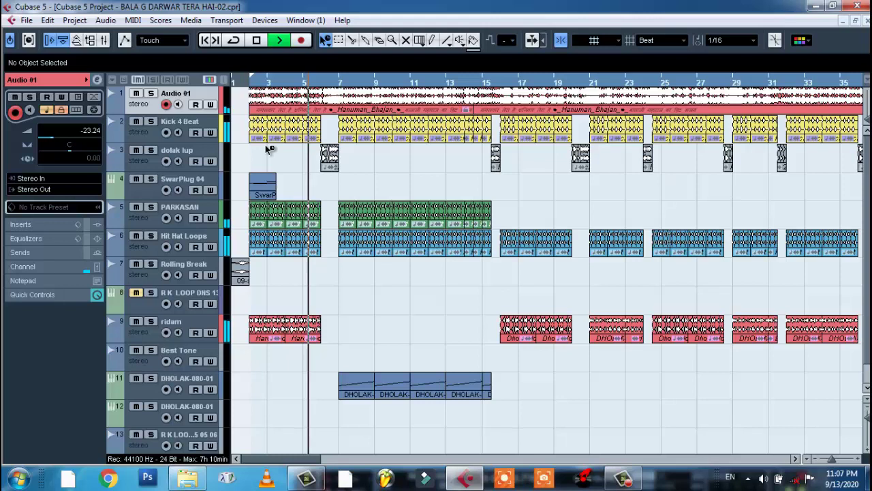
pyautogui.click(136, 94)
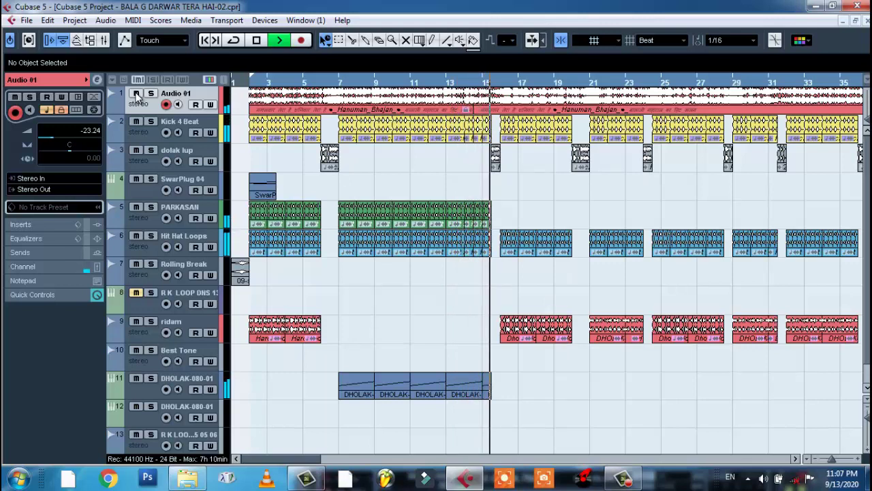
pyautogui.click(137, 94)
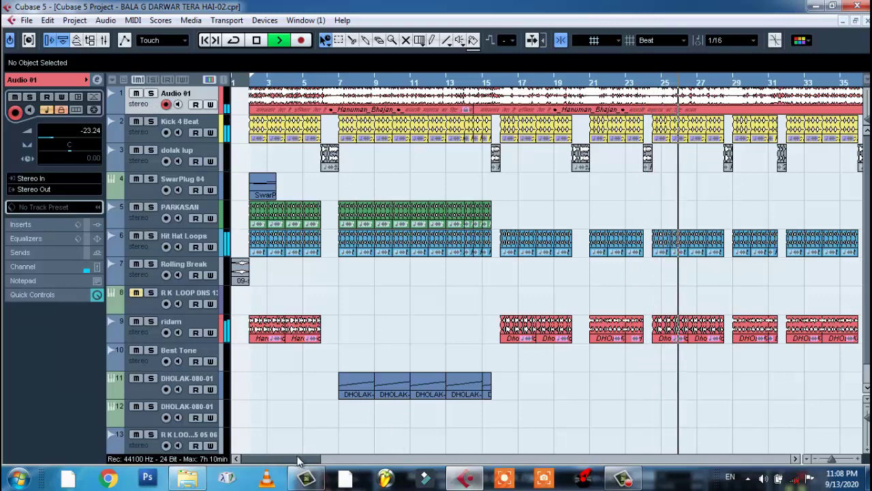
# Mute the Audio 01 track, review the rest of the arrangement during playback, and stop playback.
pyautogui.moveTo(298, 460); pyautogui.dragTo(317, 449)
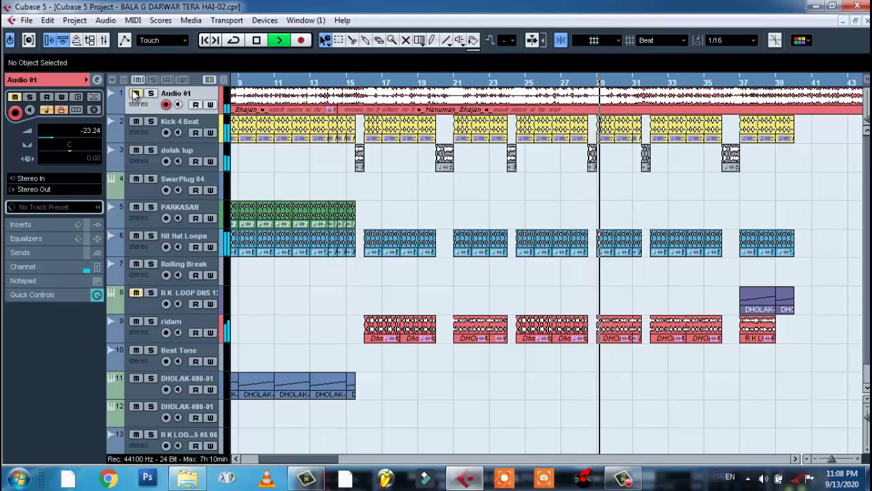
pyautogui.moveTo(298, 459); pyautogui.dragTo(321, 464)
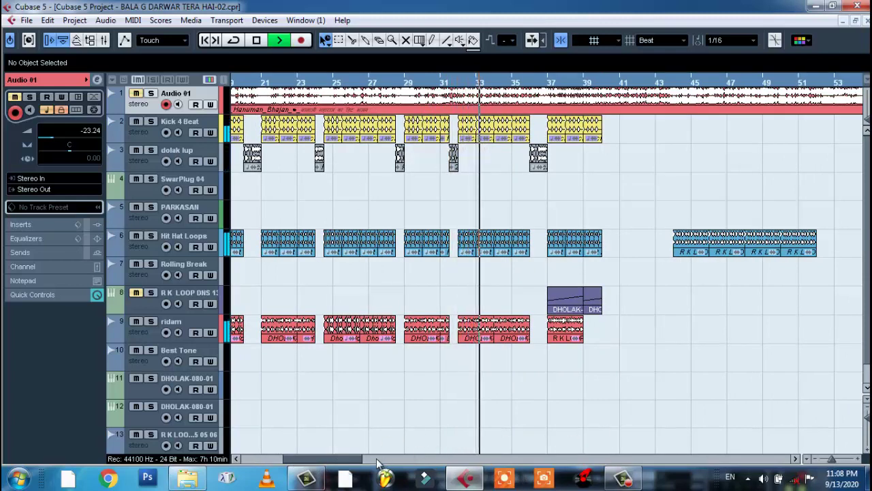
pyautogui.moveTo(297, 458); pyautogui.dragTo(251, 457)
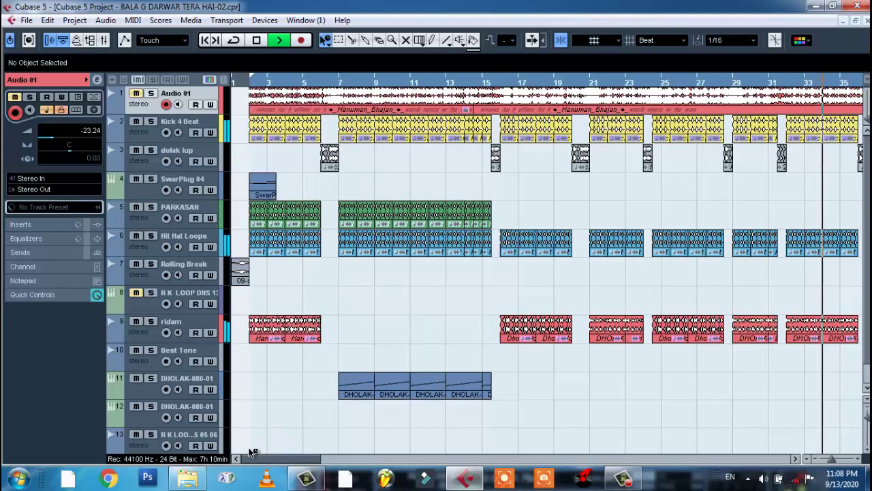
pyautogui.press('space')
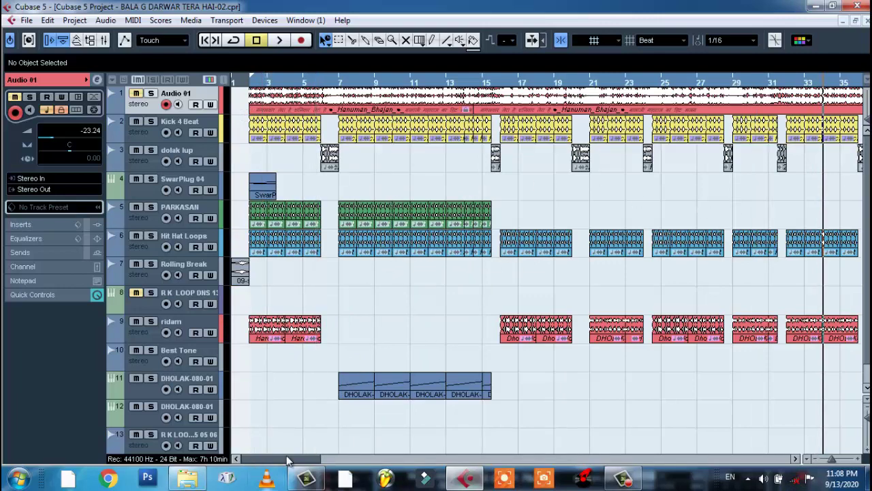
pyautogui.moveTo(307, 453); pyautogui.dragTo(282, 463)
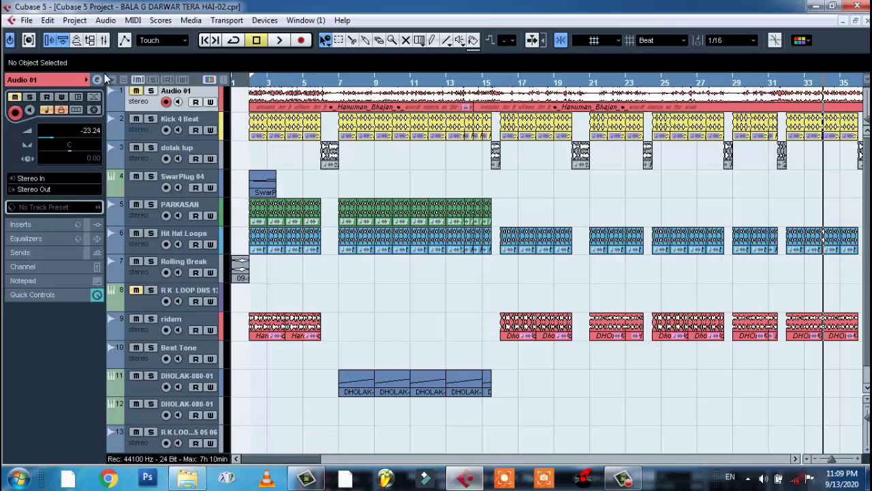
# Switch to File Explorer and open the Hurka Loop (BPM 130-160) folder of the Hurka loop pack in BHOJPURI RIDAM on drive E.
pyautogui.click(815, 7)
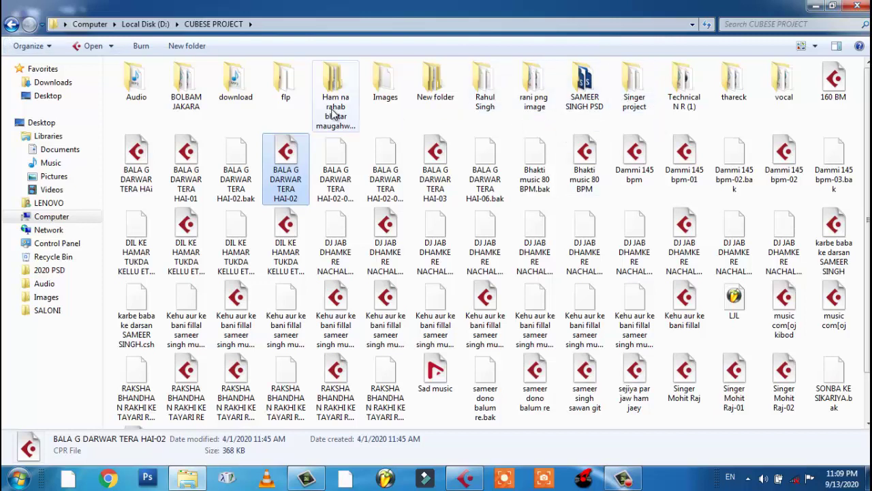
pyautogui.click(13, 26)
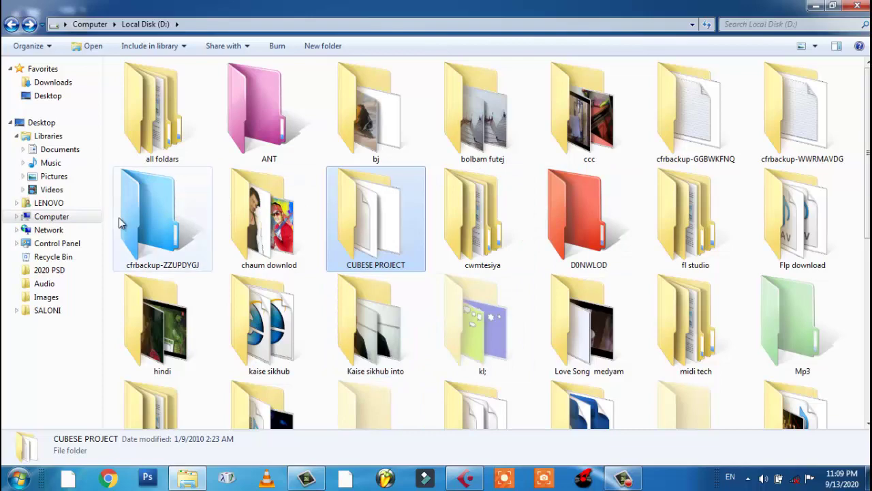
pyautogui.scroll(-1, 750, 164)
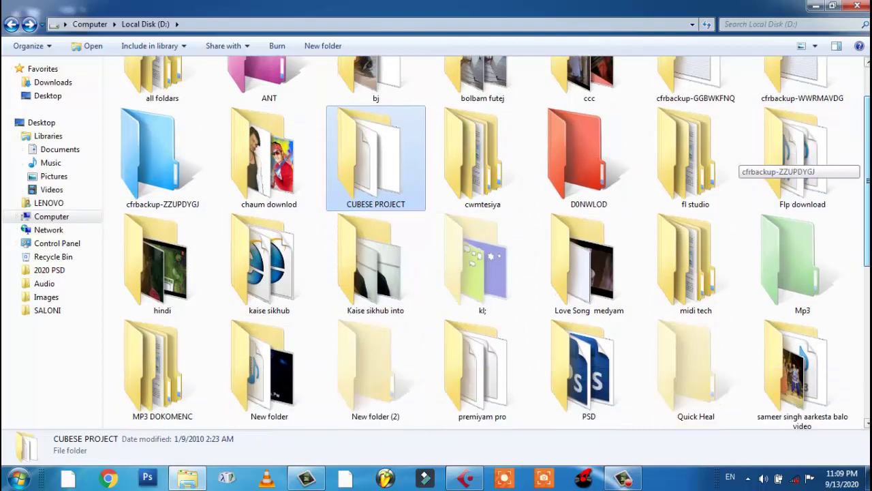
pyautogui.click(37, 23)
pyautogui.doubleClick(544, 94)
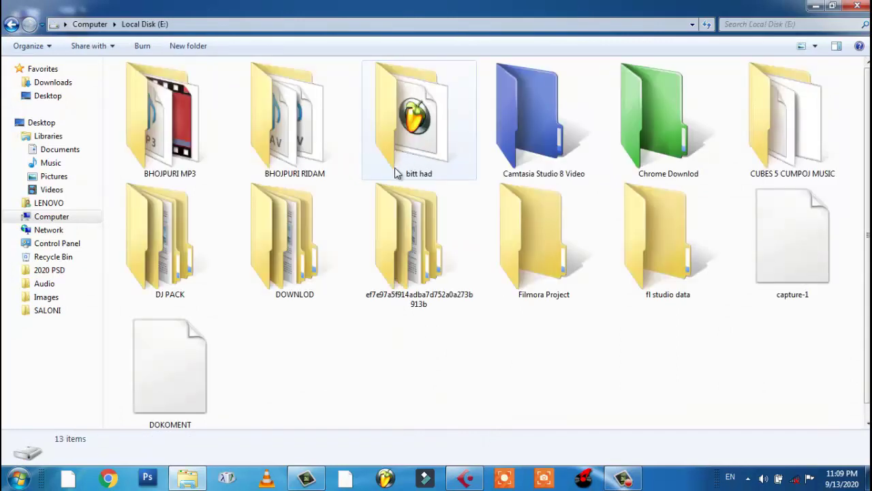
pyautogui.doubleClick(314, 164)
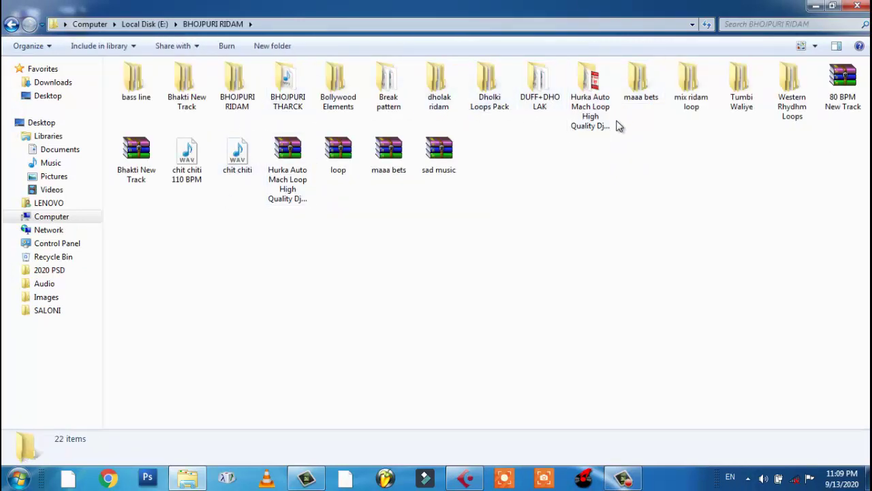
pyautogui.doubleClick(593, 113)
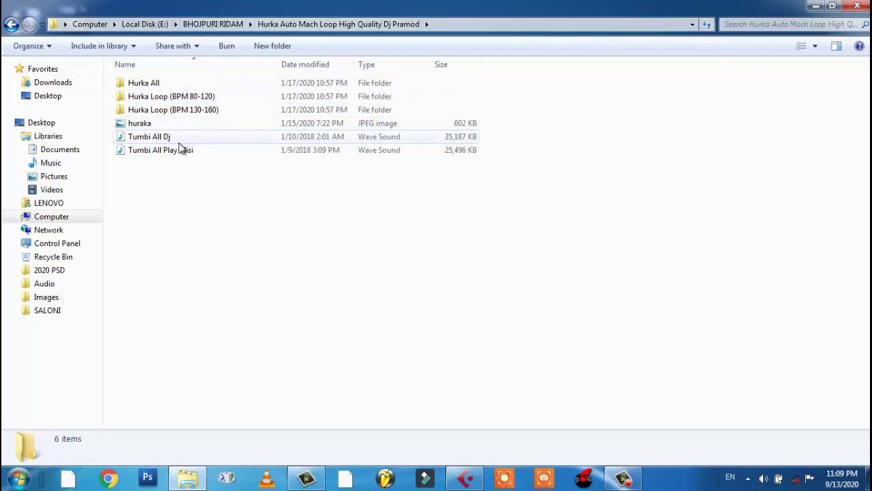
pyautogui.doubleClick(164, 111)
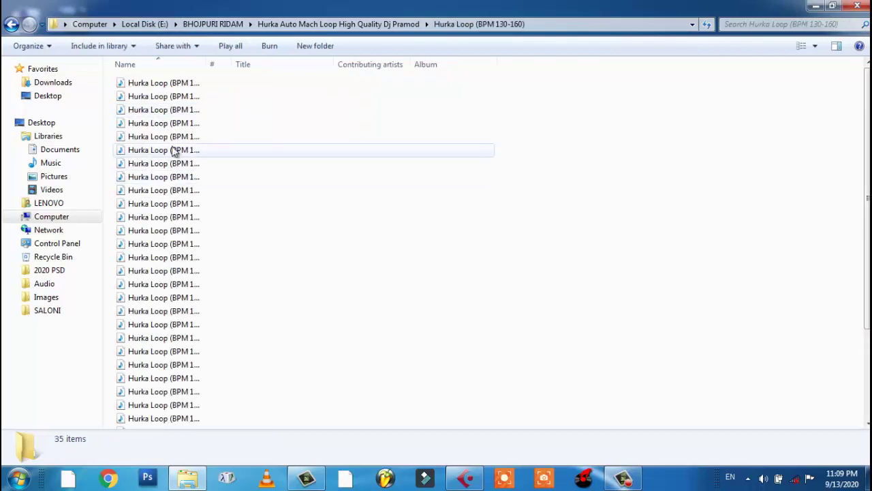
# Audition the loops Hurka Loop (BPM 130-160) 0, 1 Mix and 1, closing the player after each.
pyautogui.click(153, 84)
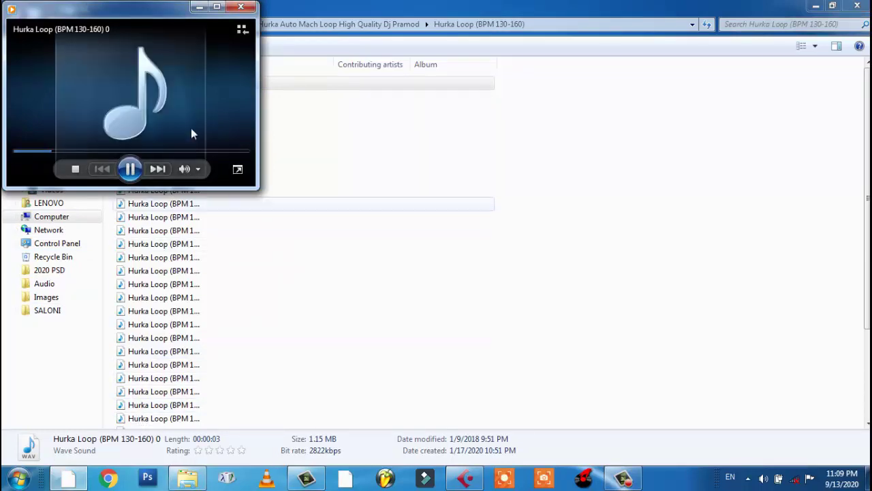
pyautogui.click(240, 9)
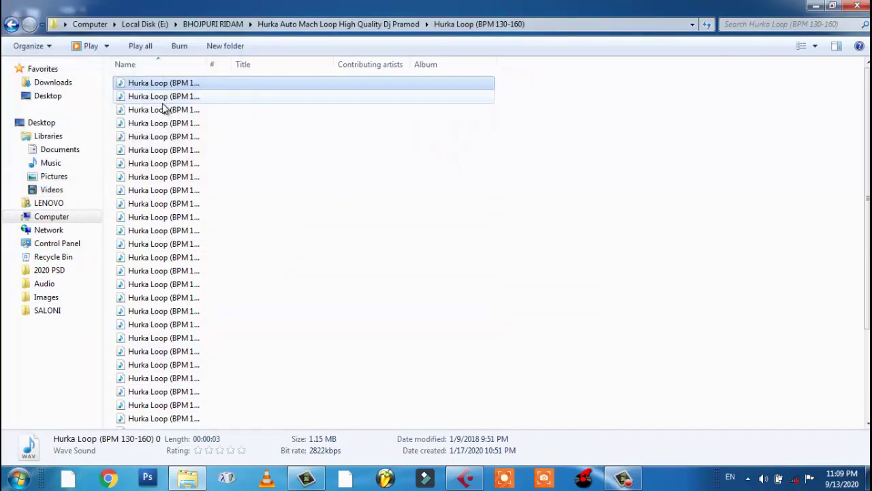
pyautogui.click(154, 100)
pyautogui.doubleClick(154, 99)
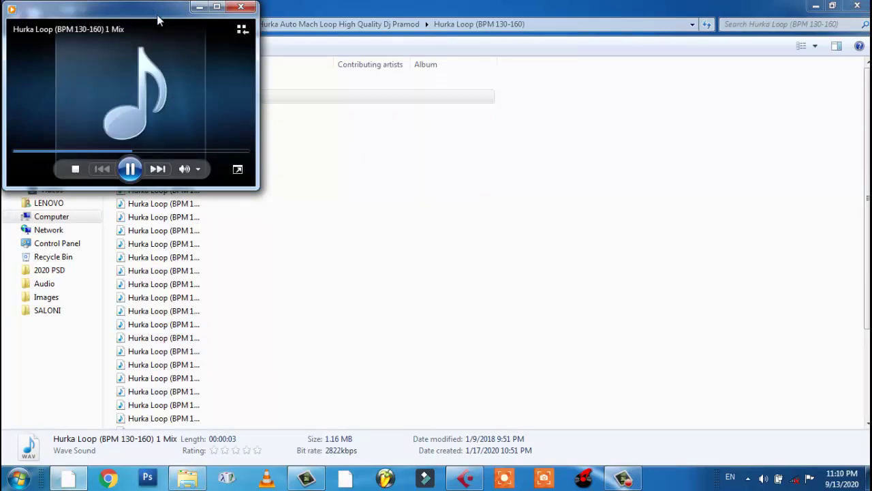
pyautogui.moveTo(157, 21); pyautogui.dragTo(377, 63)
pyautogui.click(464, 51)
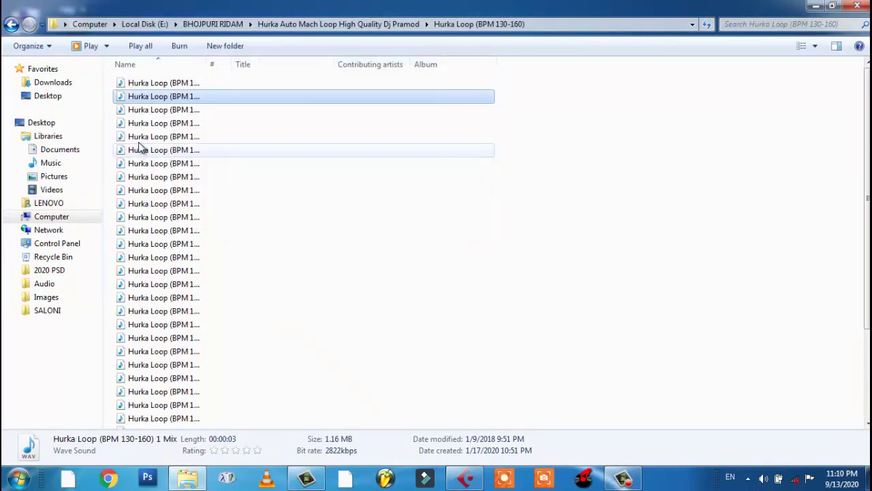
pyautogui.click(154, 111)
pyautogui.doubleClick(154, 113)
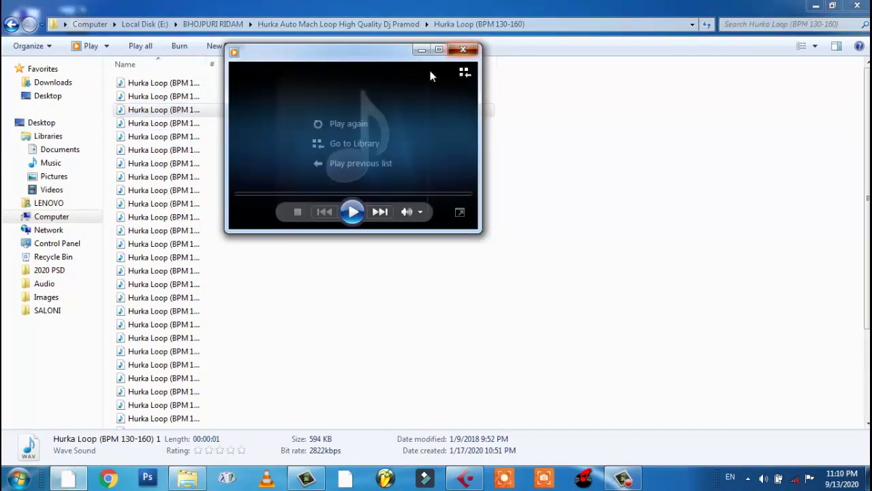
pyautogui.click(463, 49)
# Audition Hurka Loop (BPM 130-160) 14 and 22, closing the player after each.
pyautogui.click(166, 297)
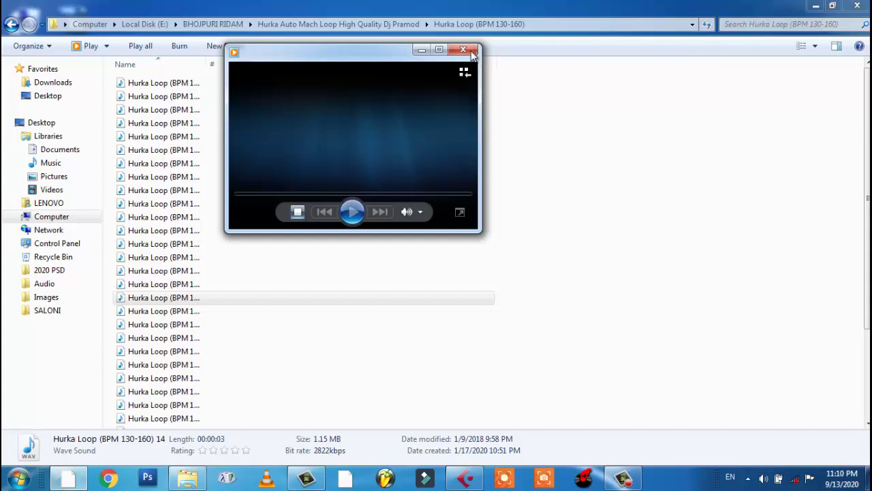
pyautogui.moveTo(869, 180); pyautogui.dragTo(866, 353)
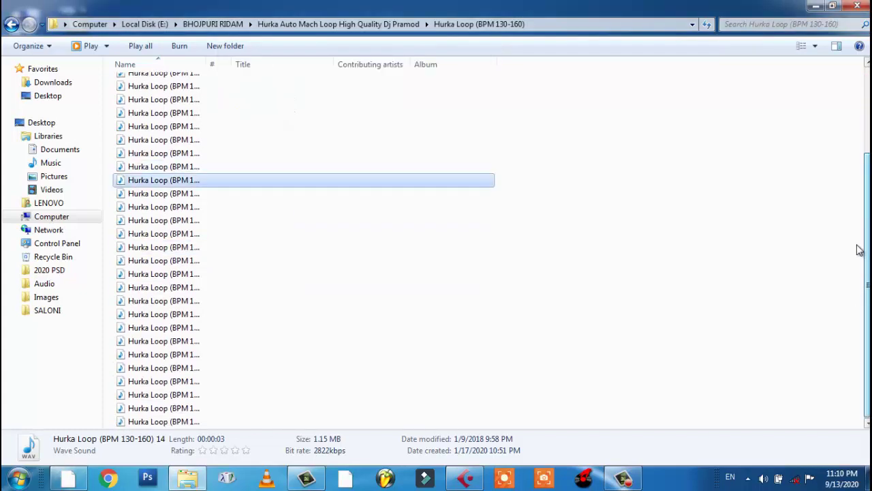
pyautogui.moveTo(858, 250); pyautogui.dragTo(866, 346)
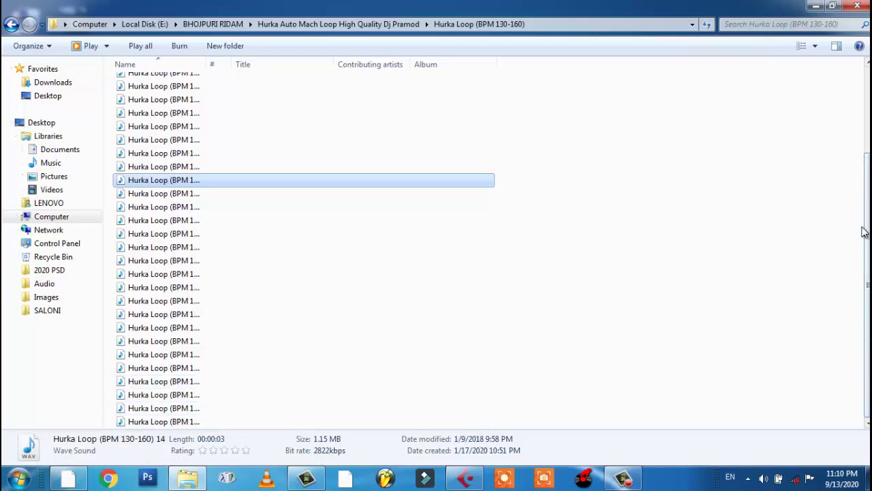
pyautogui.doubleClick(161, 287)
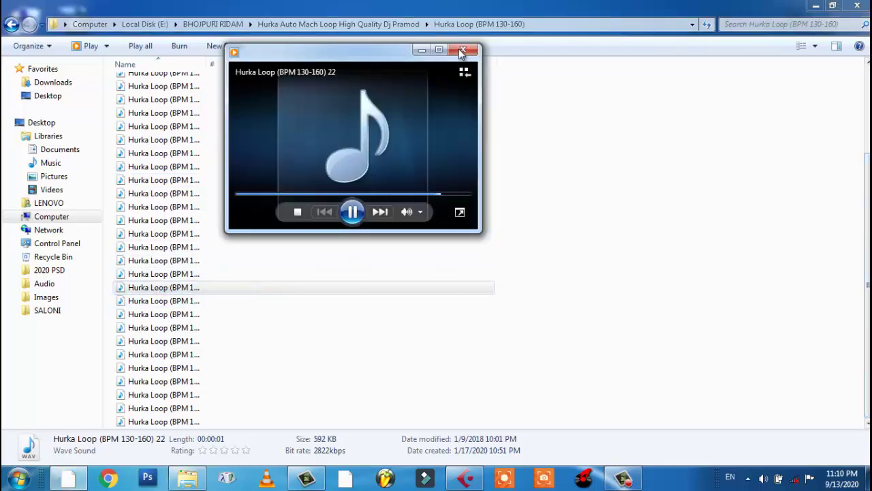
pyautogui.click(462, 51)
# Audition Hurka Loop (BPM 130-160) 27, 31, 28, 16 and 011 in turn.
pyautogui.click(157, 357)
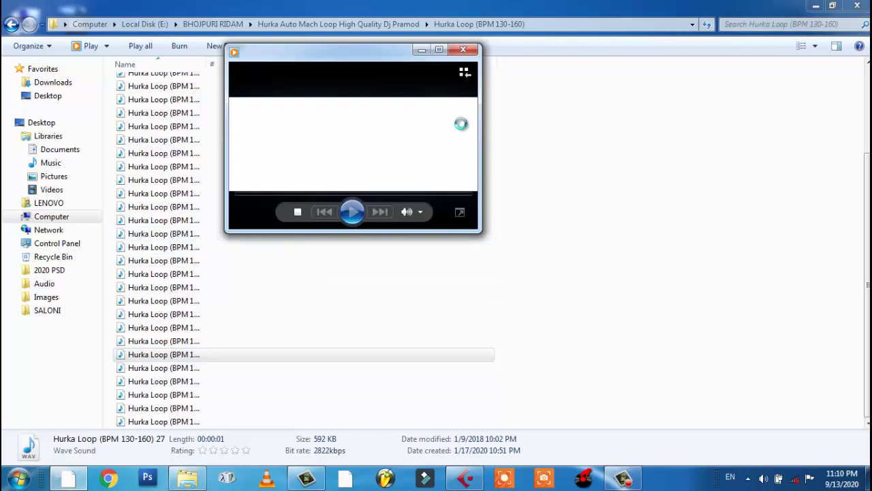
pyautogui.doubleClick(157, 408)
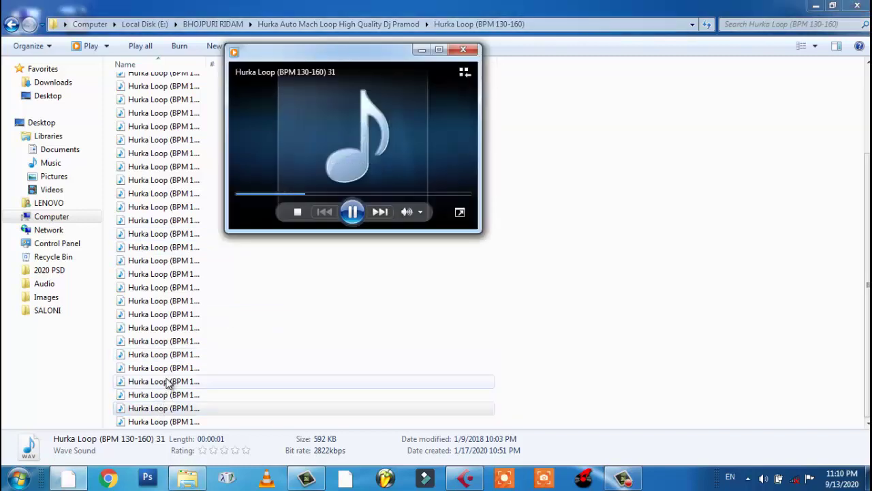
pyautogui.doubleClick(169, 368)
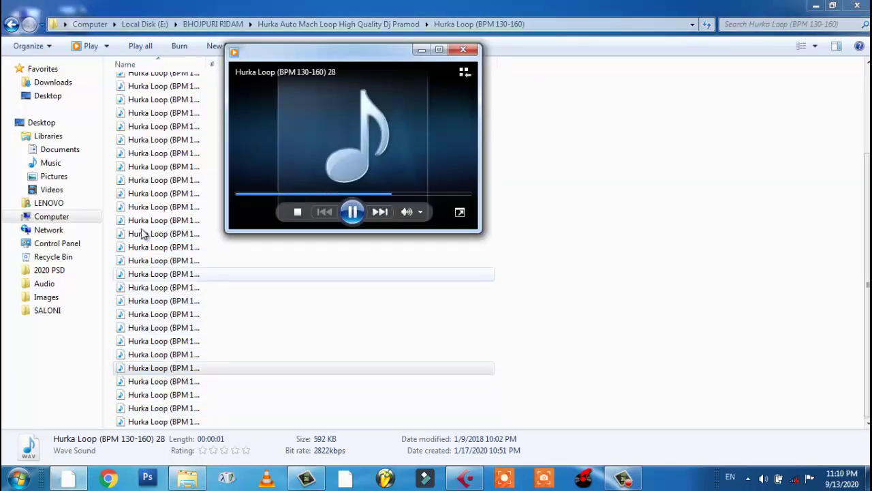
pyautogui.doubleClick(153, 207)
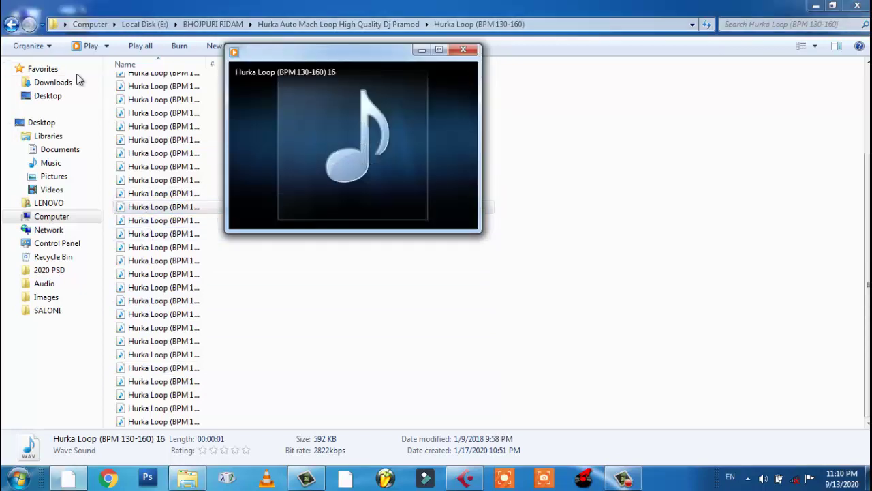
pyautogui.doubleClick(168, 123)
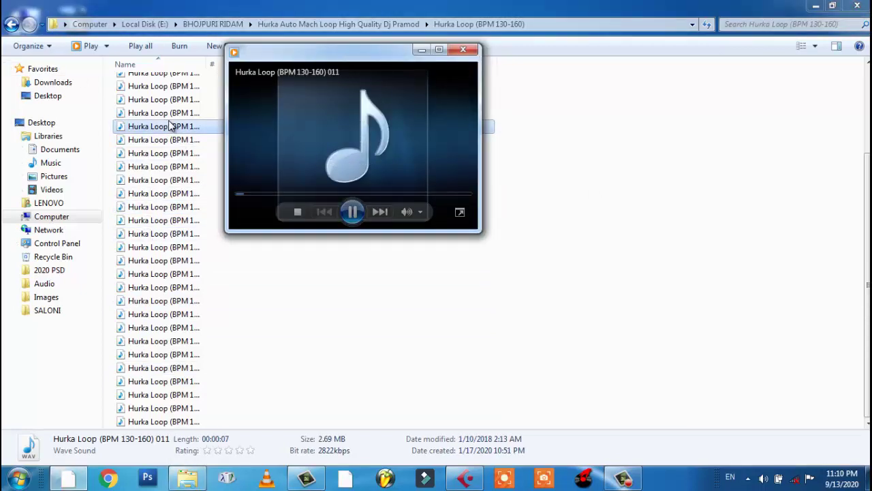
# Audition Hurka Loop (BPM 130-160) 15, close the player, and open the Hurka Loop (BPM 80-120) folder of the same pack.
pyautogui.doubleClick(152, 194)
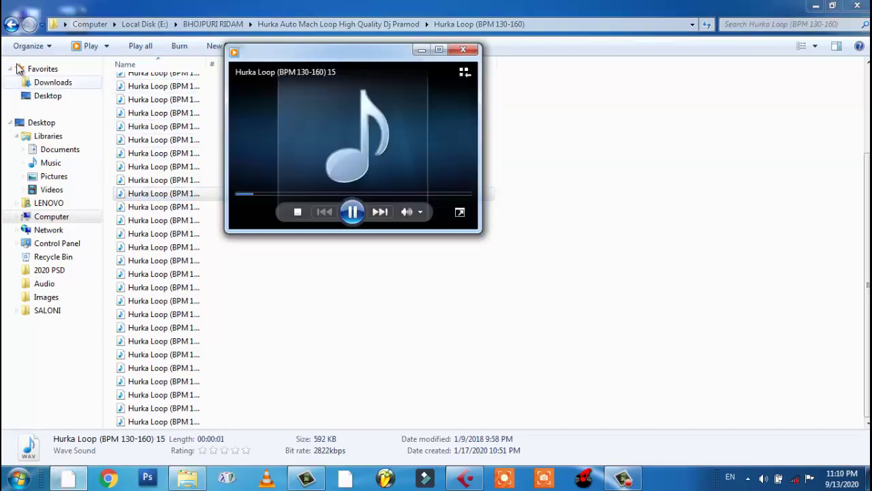
pyautogui.click(463, 49)
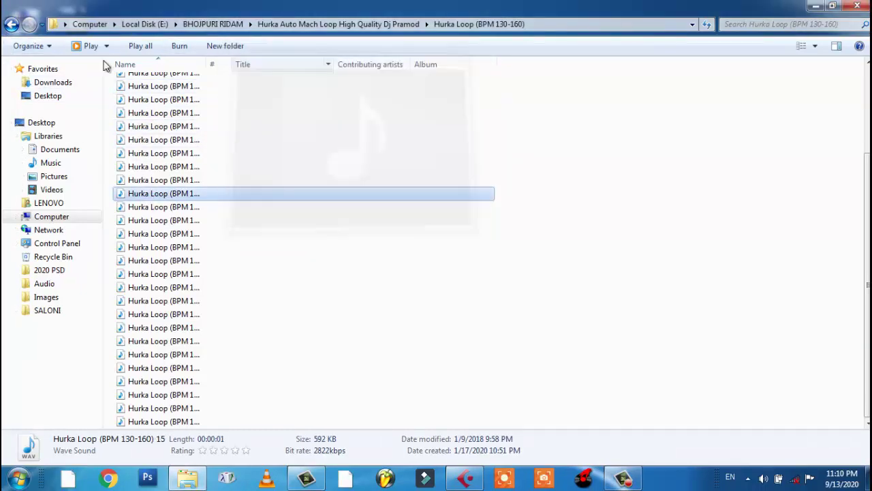
pyautogui.click(11, 24)
pyautogui.doubleClick(156, 98)
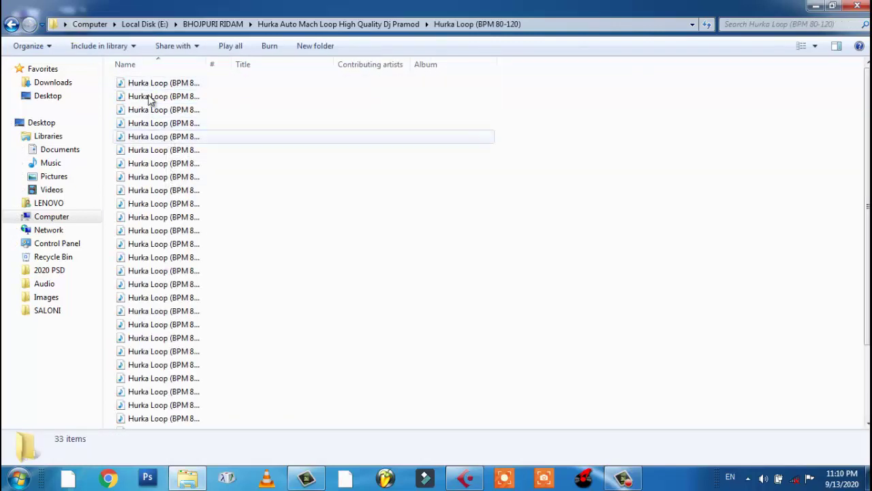
# Audition Hurka Loop (BPM 80-120) 1, 2 and 3, replay loop 2, and close the player.
pyautogui.click(152, 90)
pyautogui.doubleClick(151, 87)
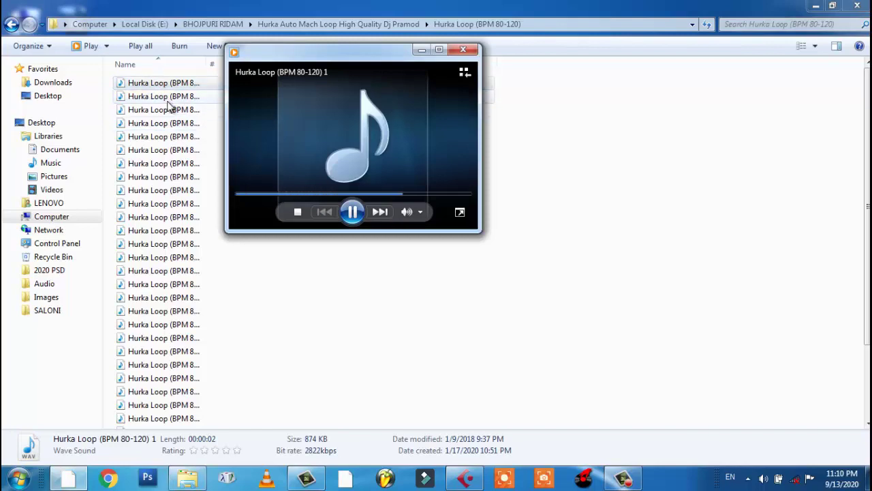
pyautogui.doubleClick(169, 99)
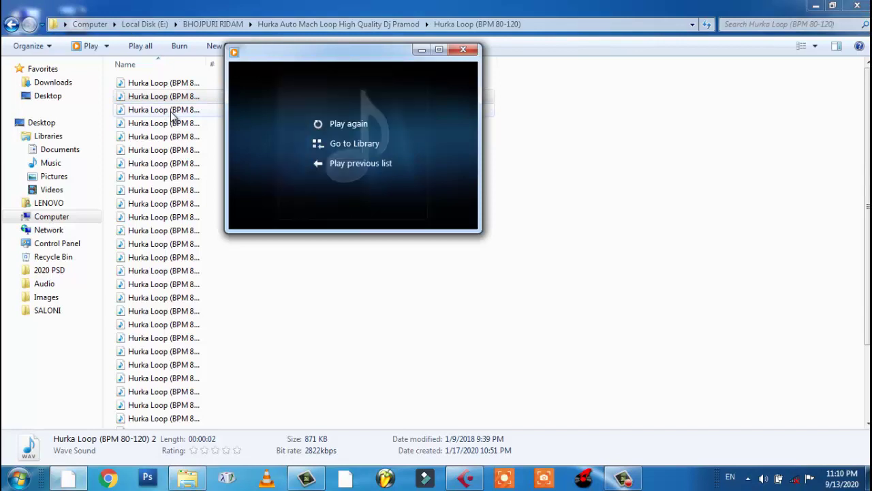
pyautogui.doubleClick(172, 110)
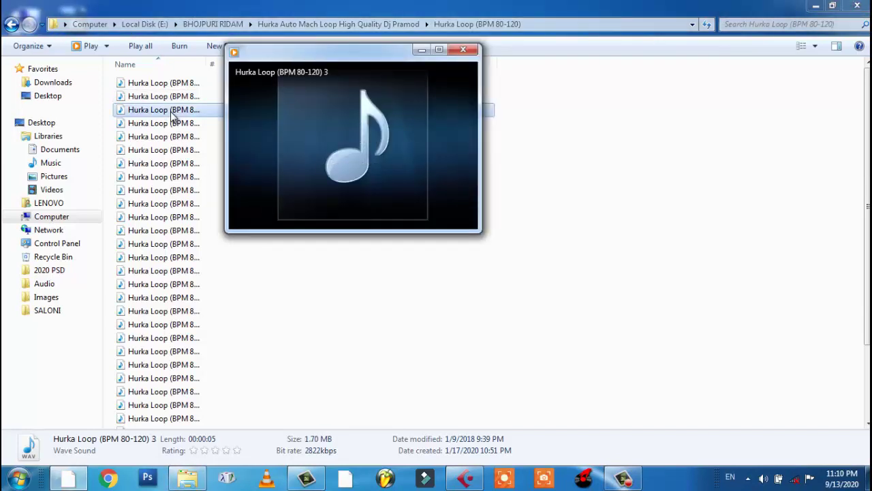
pyautogui.click(171, 99)
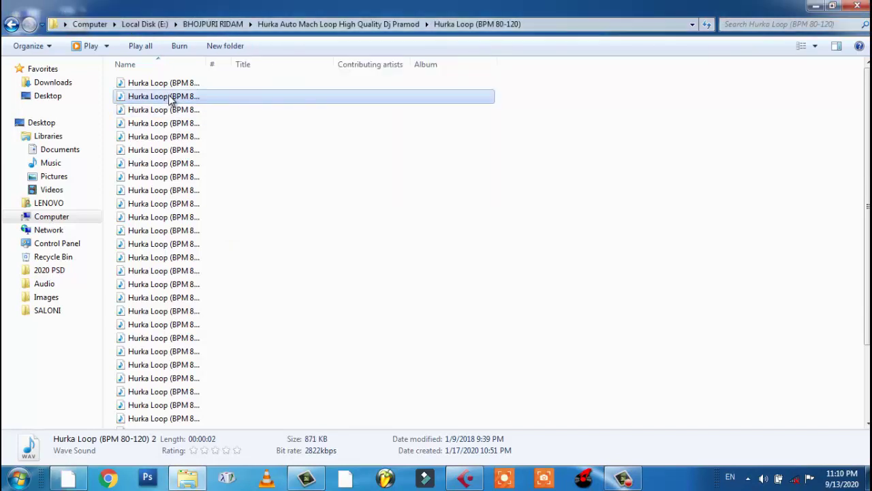
pyautogui.doubleClick(171, 99)
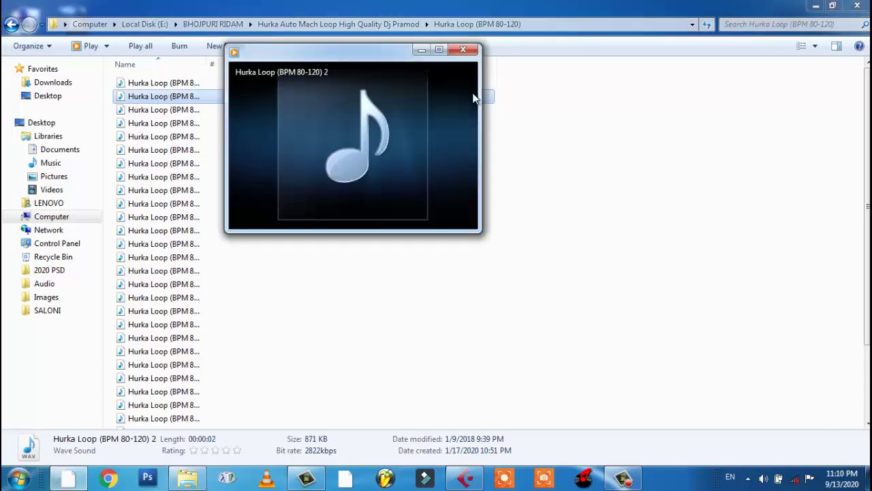
pyautogui.click(464, 49)
# Import Hurka Loop (BPM 80-120) 2 into the Cubase project with the default import options and move its event to bar 33 on track 13.
pyautogui.moveTo(170, 91); pyautogui.dragTo(276, 433)
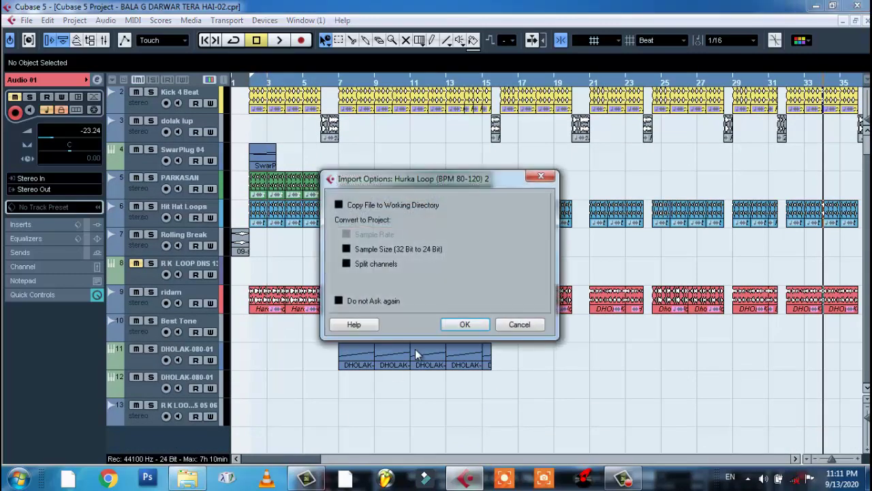
pyautogui.click(464, 325)
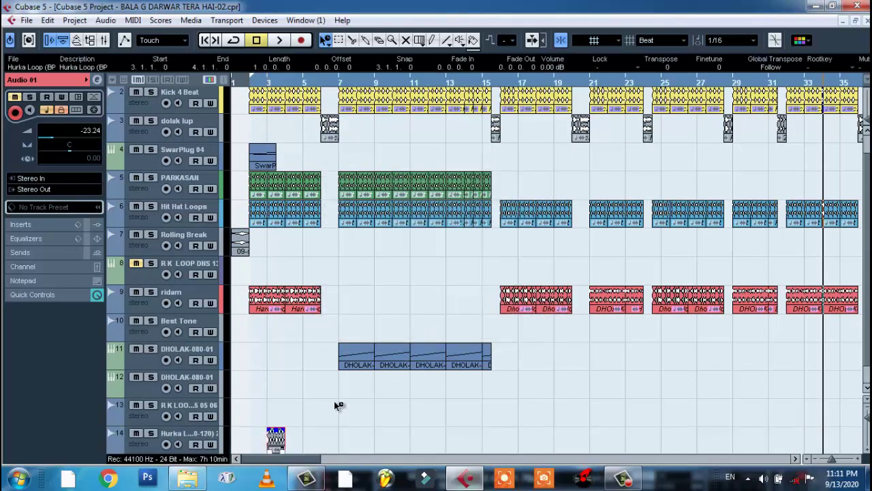
pyautogui.moveTo(363, 440); pyautogui.dragTo(743, 422)
pyautogui.moveTo(689, 463); pyautogui.dragTo(688, 462)
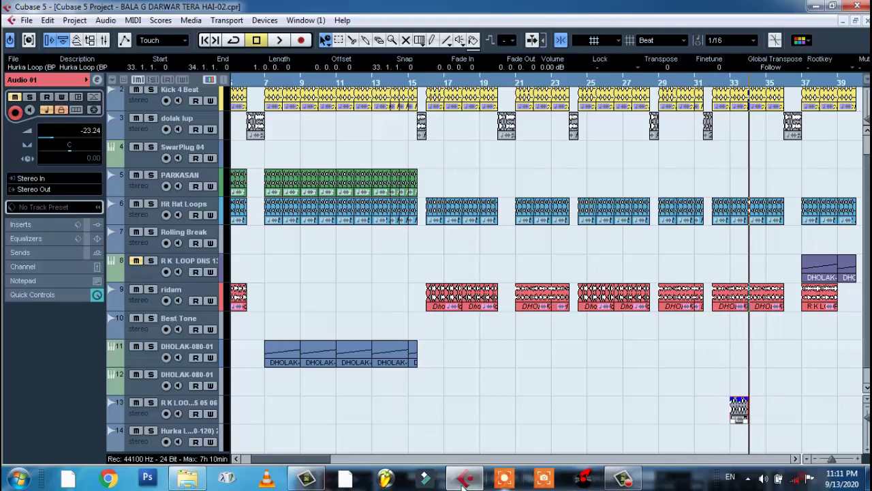
# Play the arrangement from about bar 31 to hear the Hurka loop at bar 33 with the other tracks, and stop playback.
pyautogui.moveTo(320, 463); pyautogui.dragTo(334, 462)
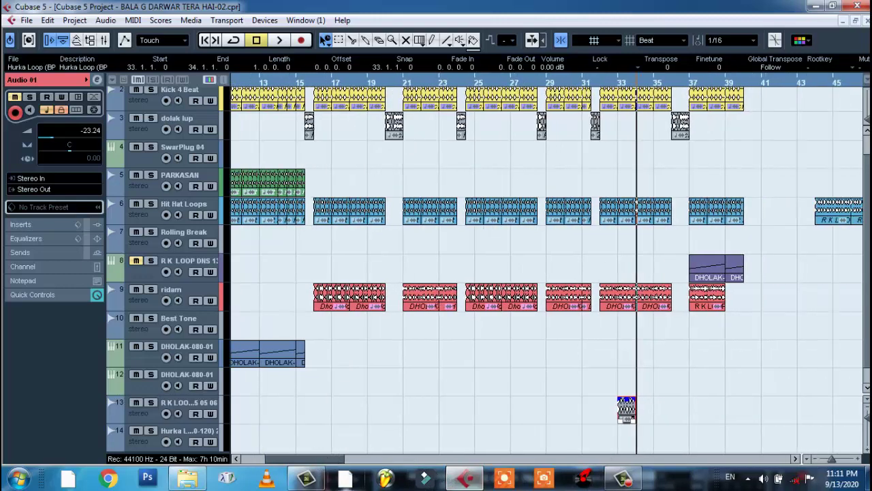
pyautogui.click(585, 83)
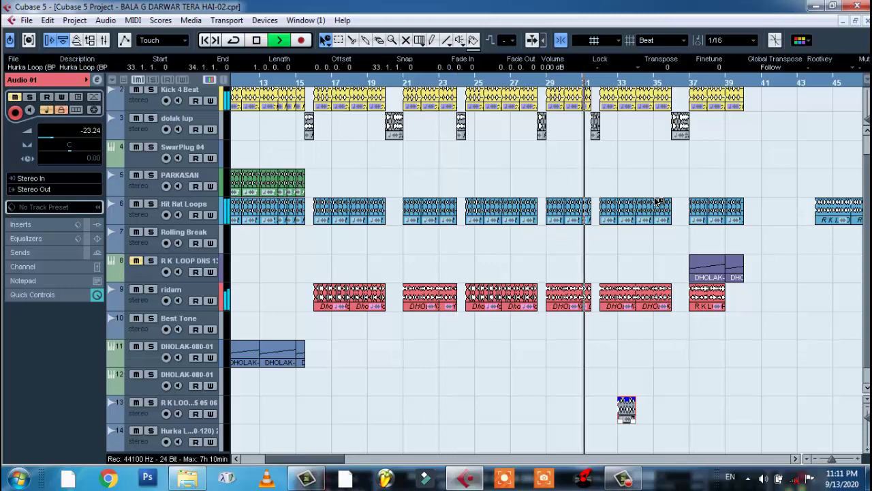
pyautogui.click(616, 76)
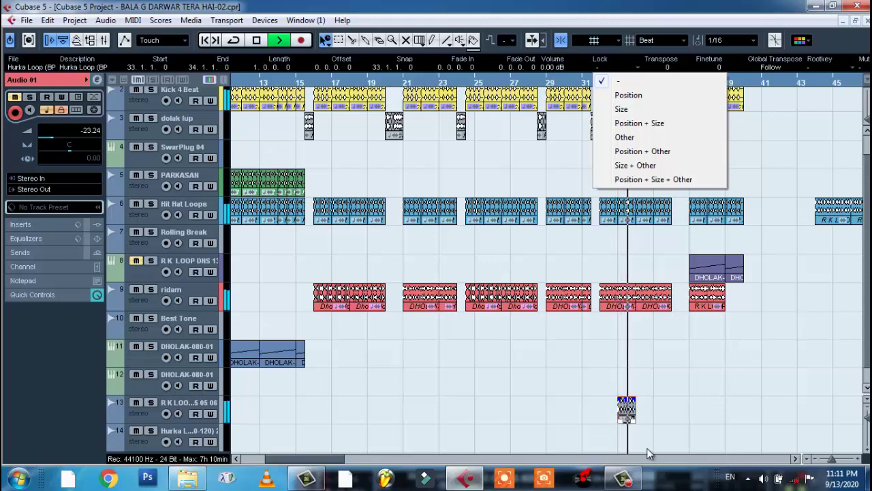
pyautogui.click(627, 410)
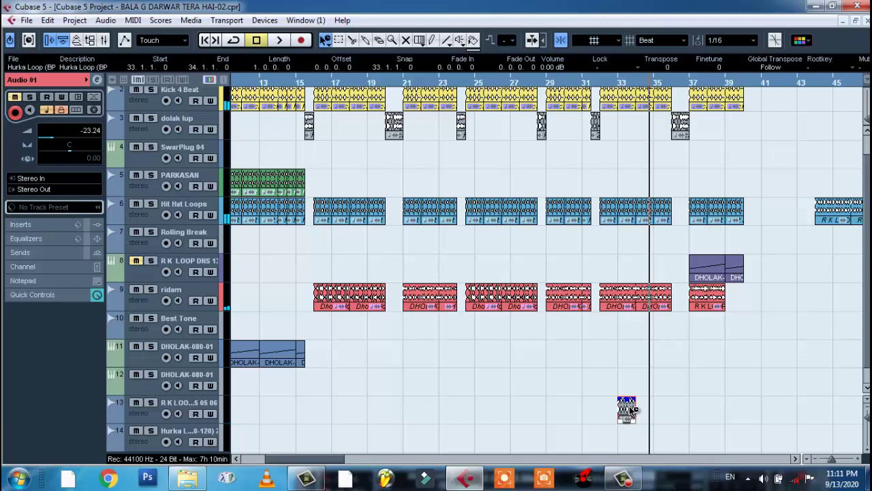
# Repeat the Hurka loop event on track 13 from bar 33 up to bar 39 and play the arrangement from about bar 28.
pyautogui.moveTo(636, 405); pyautogui.dragTo(682, 407)
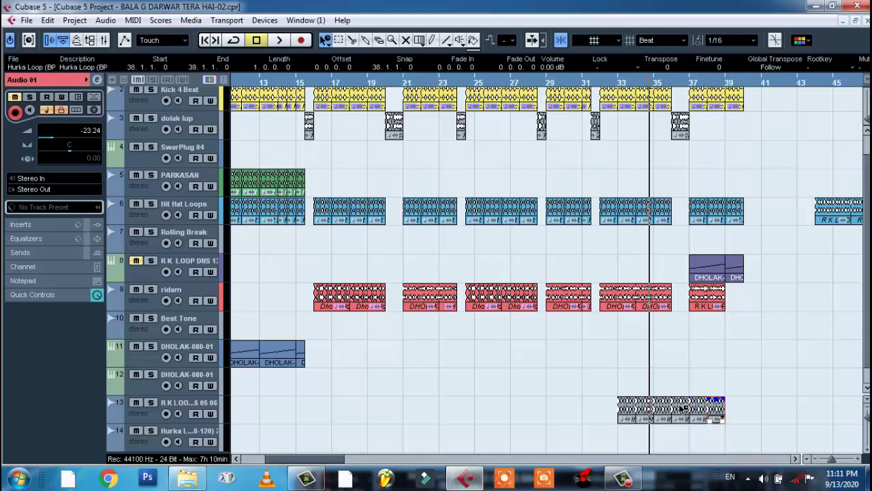
pyautogui.click(538, 85)
pyautogui.press('space')
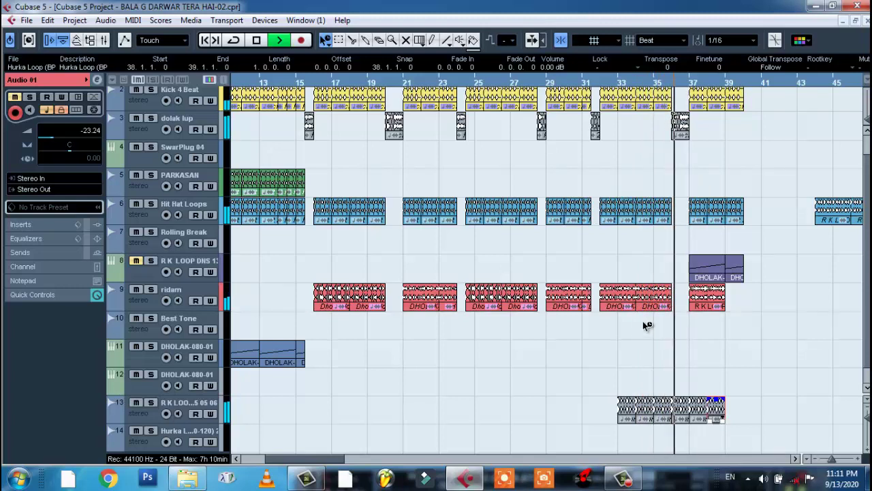
# Check the Hurka loop event at bar 36 in the Sample Editor, close the editor, and move that event to bar 37.
pyautogui.doubleClick(684, 414)
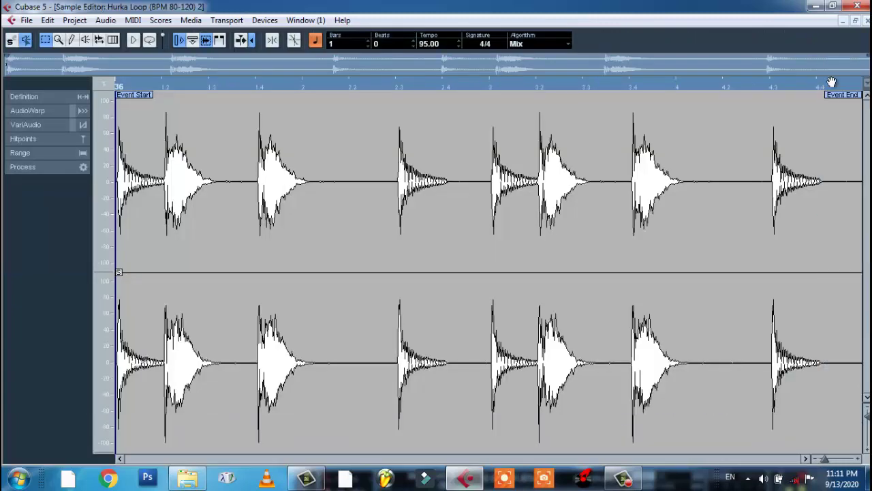
pyautogui.click(866, 21)
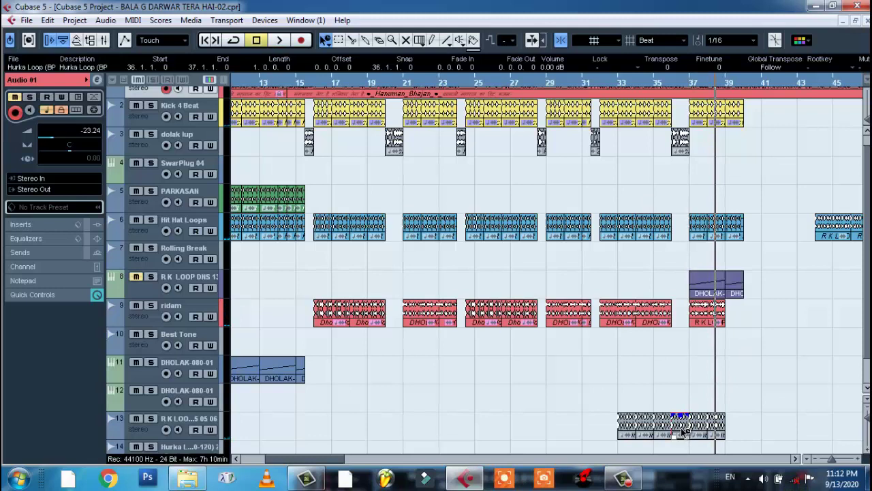
pyautogui.moveTo(681, 427); pyautogui.dragTo(691, 431)
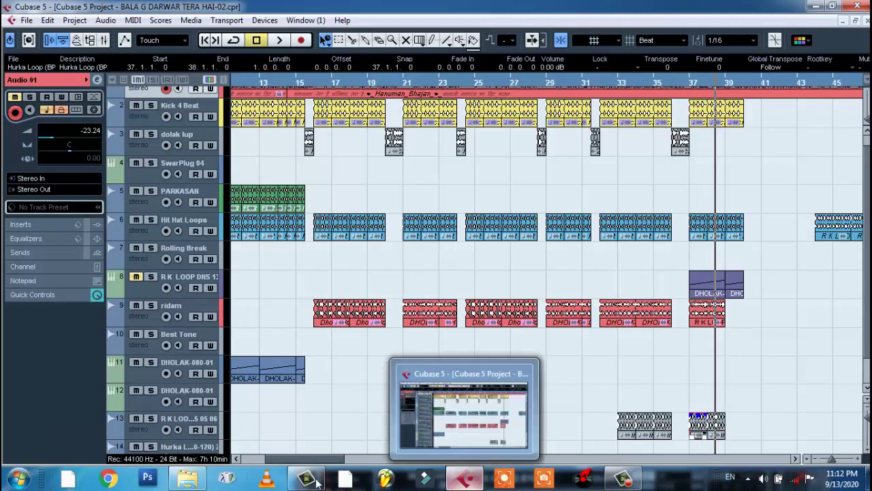
# Switch back to File Explorer and audition Hurka Loop (BPM 80-120) 4, 12, 13, 17 and 18 in turn.
pyautogui.click(188, 479)
pyautogui.click(155, 126)
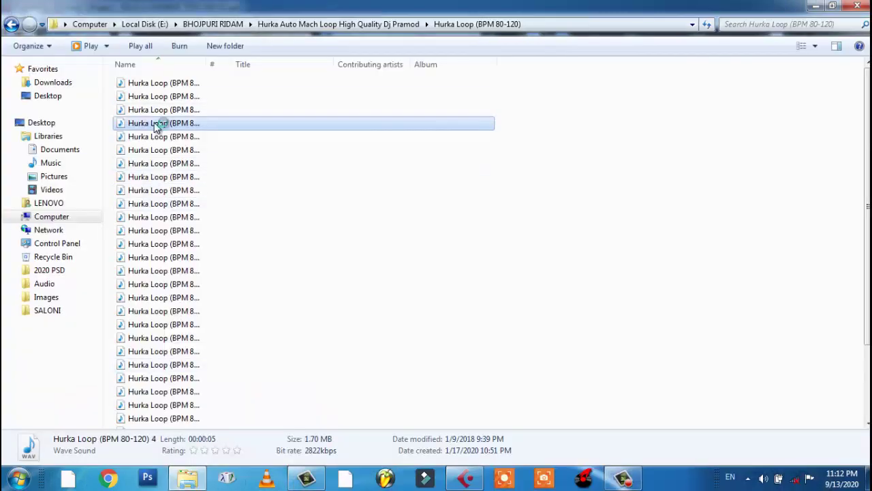
pyautogui.click(171, 231)
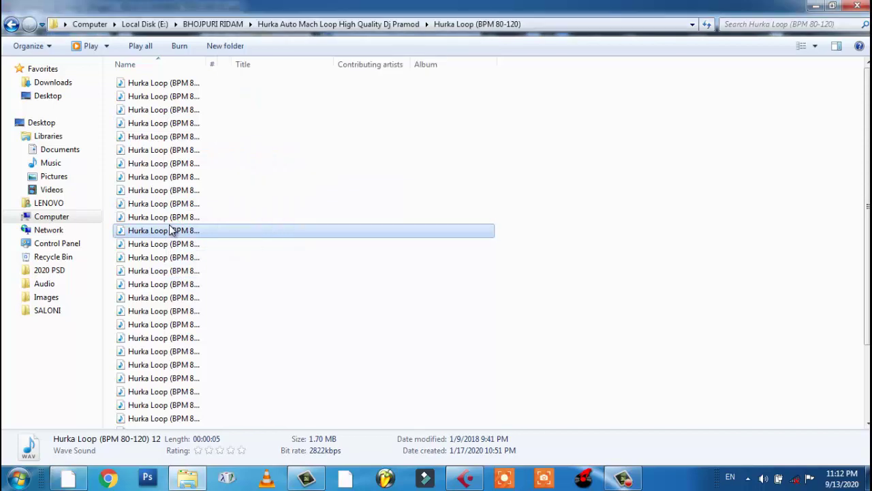
pyautogui.doubleClick(170, 231)
pyautogui.doubleClick(170, 244)
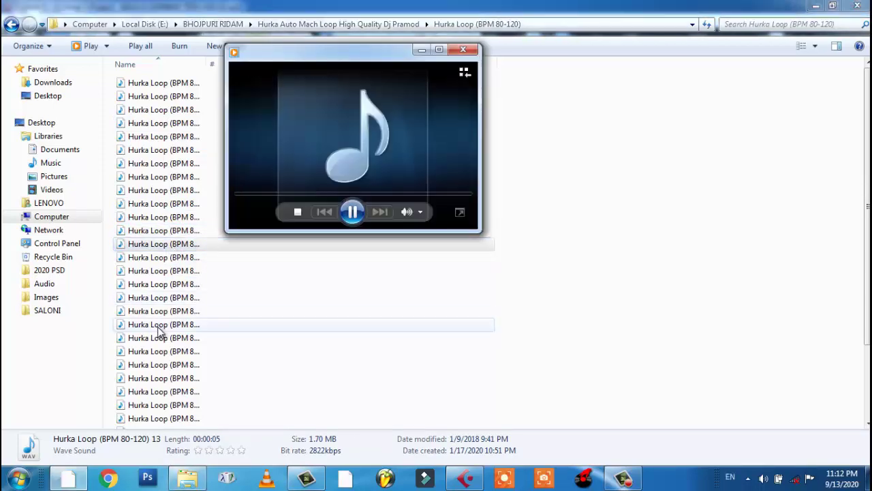
pyautogui.doubleClick(165, 299)
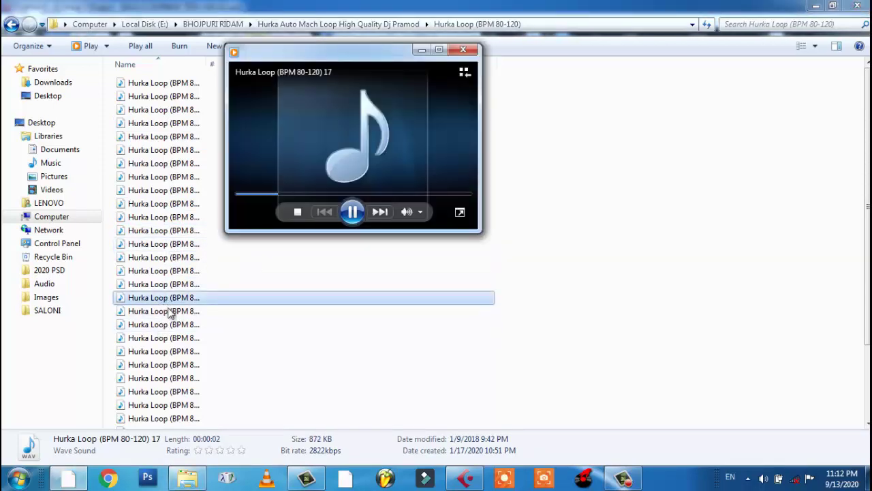
pyautogui.doubleClick(170, 311)
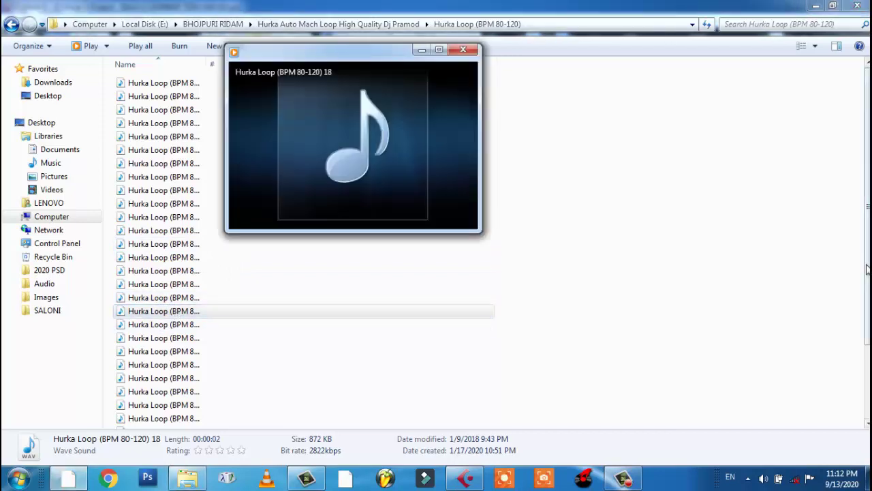
# Audition Hurka Loop (BPM 80-120) 19, 21, 23, 24 and 26 in turn.
pyautogui.moveTo(866, 214); pyautogui.dragTo(866, 293)
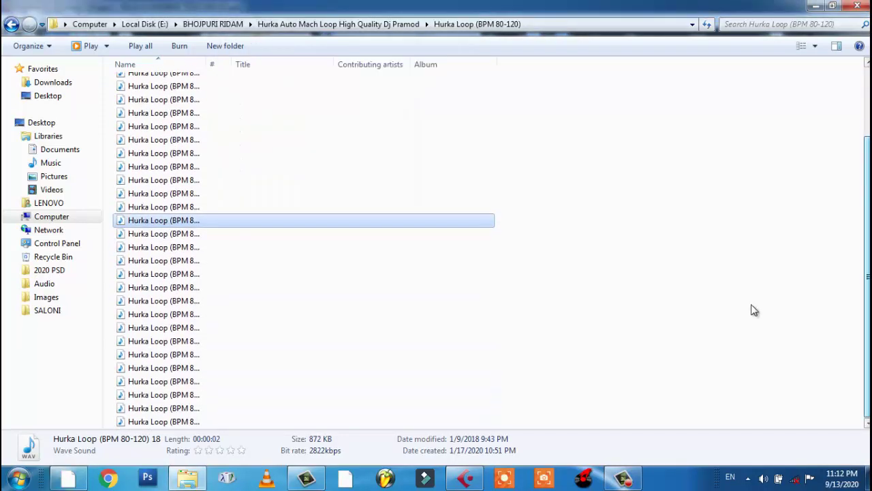
pyautogui.doubleClick(165, 237)
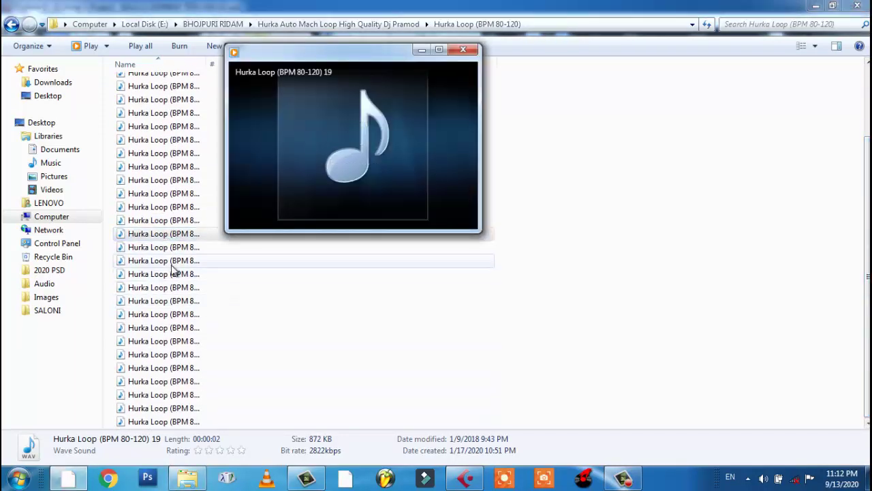
pyautogui.doubleClick(173, 261)
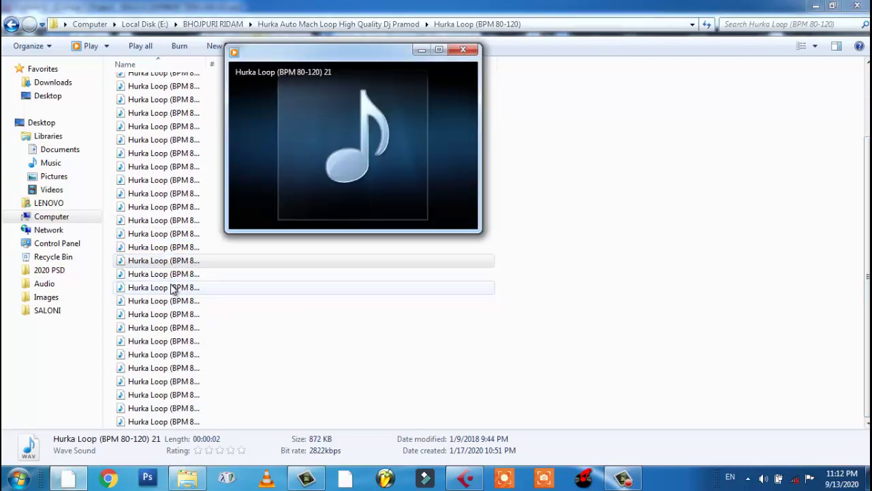
pyautogui.doubleClick(174, 288)
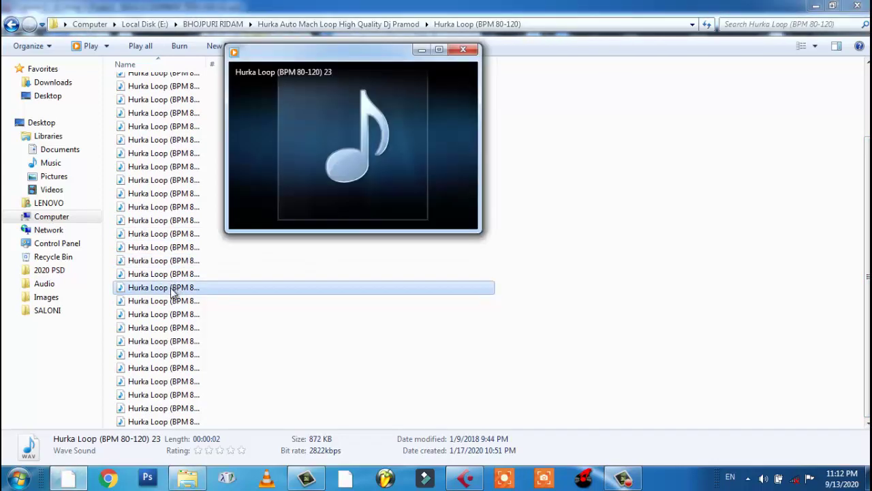
pyautogui.doubleClick(172, 300)
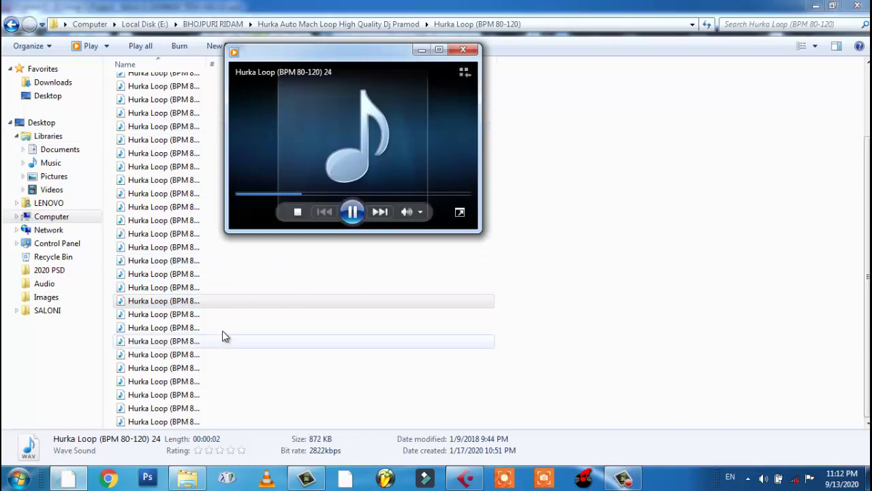
pyautogui.doubleClick(151, 329)
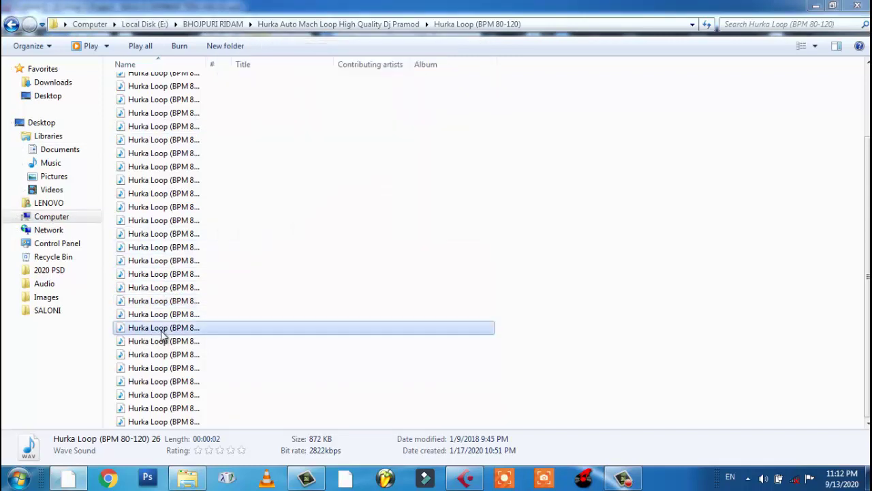
# Audition Hurka Loop (BPM 80-120) 28 and 29, and select loop 32.
pyautogui.click(867, 264)
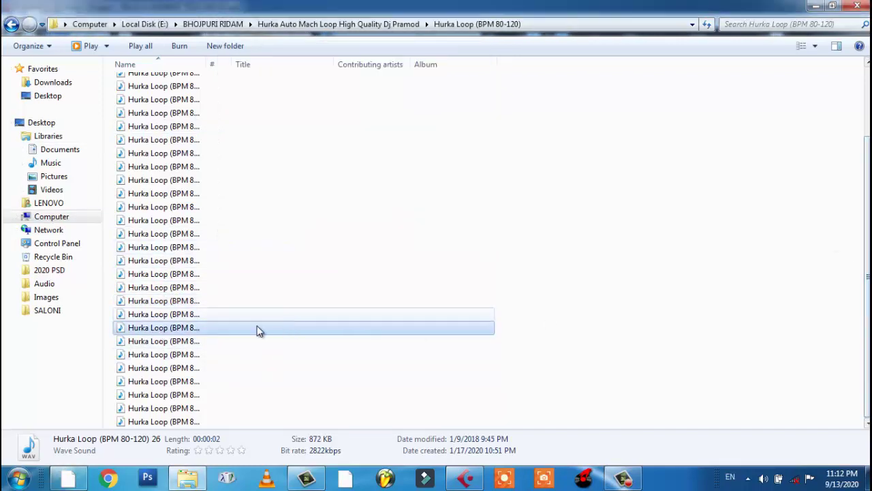
pyautogui.doubleClick(165, 354)
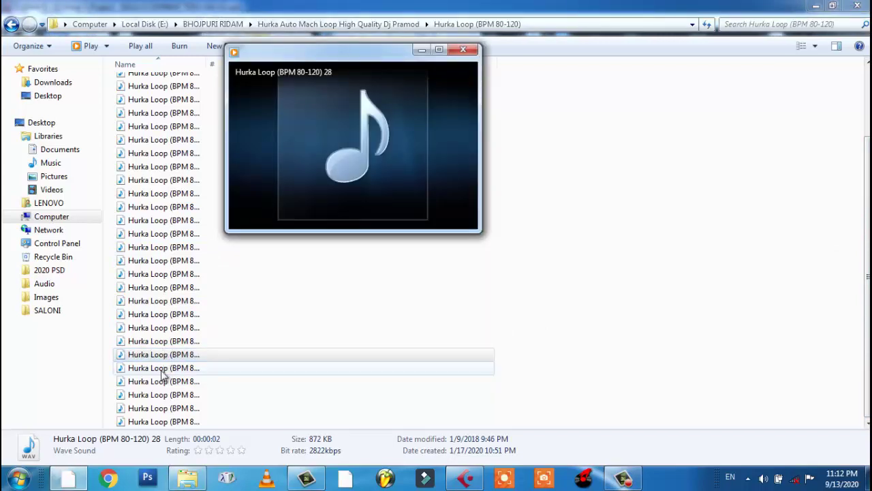
pyautogui.doubleClick(162, 369)
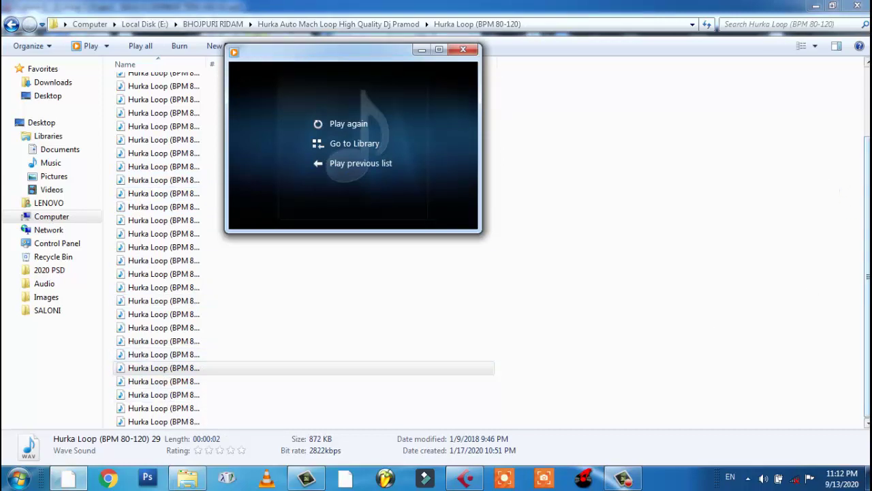
pyautogui.click(868, 303)
pyautogui.click(181, 419)
pyautogui.click(175, 409)
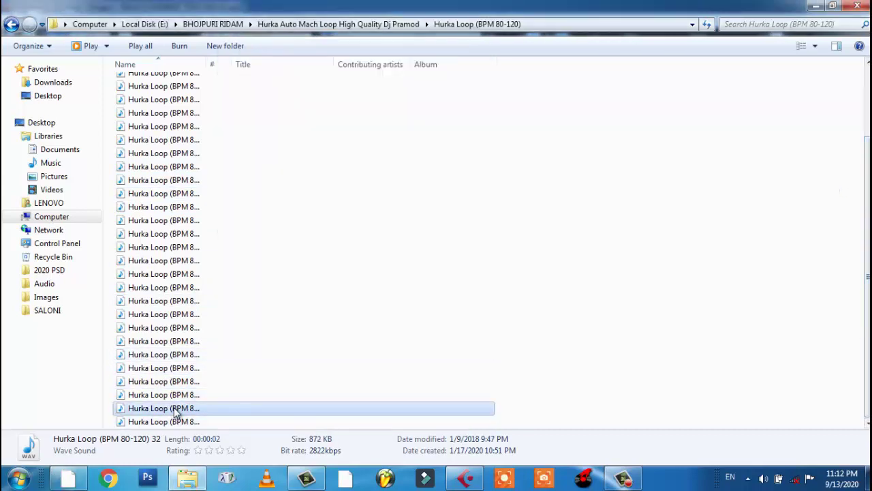
# Audition Hurka Loop (BPM 80-120) 32 twice and close the player.
pyautogui.doubleClick(175, 409)
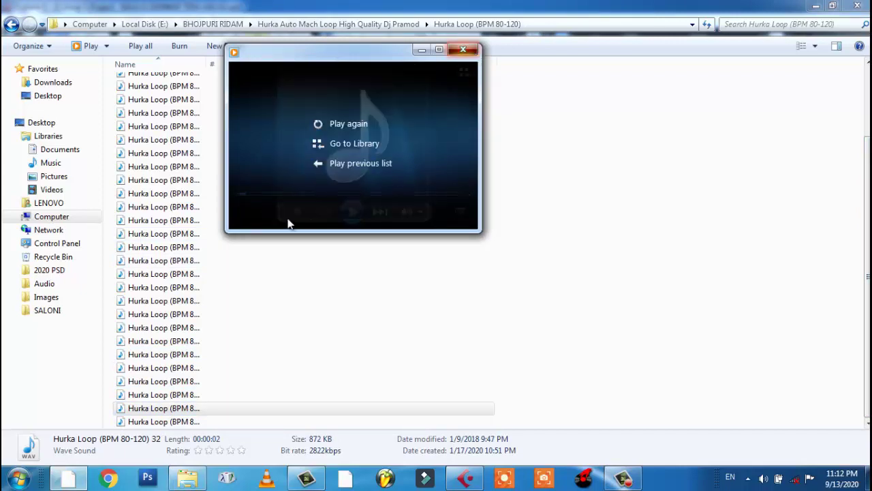
pyautogui.click(166, 409)
pyautogui.click(171, 409)
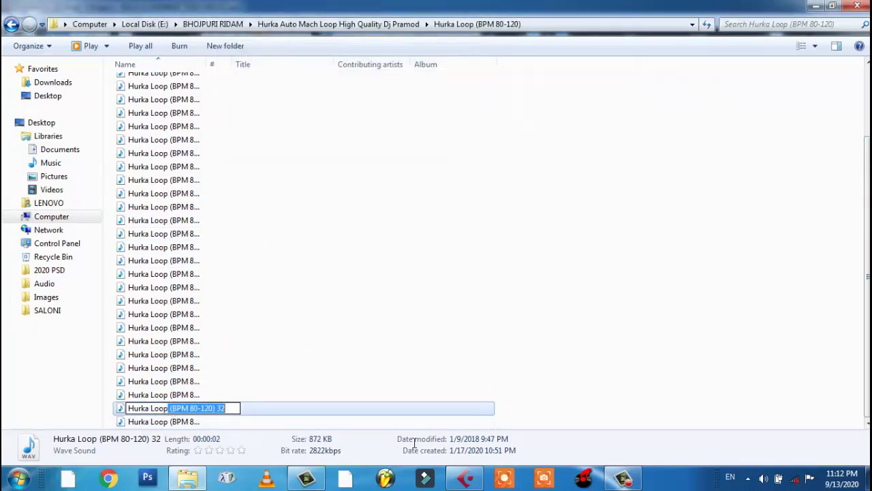
pyautogui.click(286, 390)
pyautogui.click(183, 411)
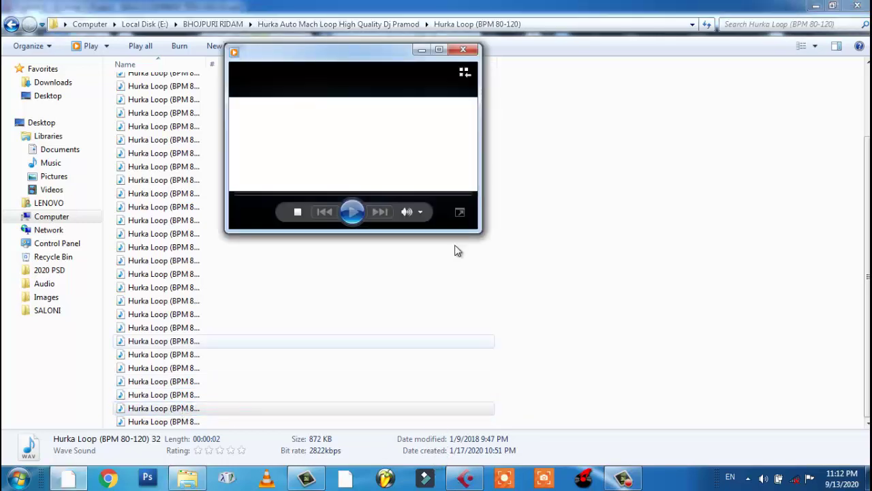
pyautogui.click(469, 49)
# Switch to Cubase, import Hurka Loop (BPM 80-120) 32 onto track 13 without conversion, and move its event to bar 19.
pyautogui.moveTo(175, 411); pyautogui.dragTo(330, 432)
pyautogui.moveTo(339, 434); pyautogui.dragTo(347, 426)
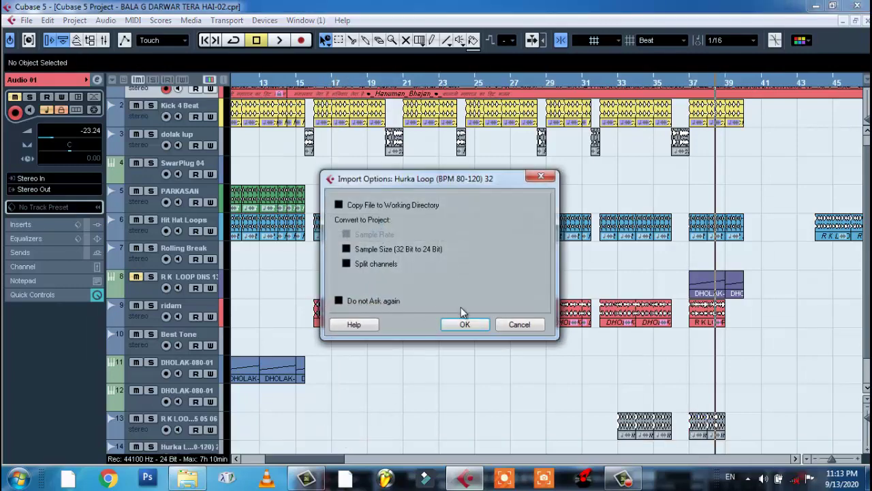
pyautogui.click(462, 325)
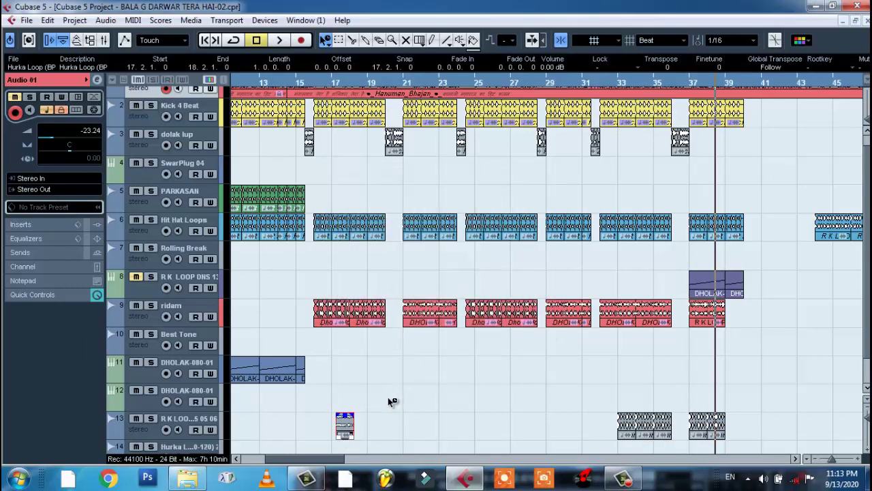
pyautogui.moveTo(346, 423); pyautogui.dragTo(380, 428)
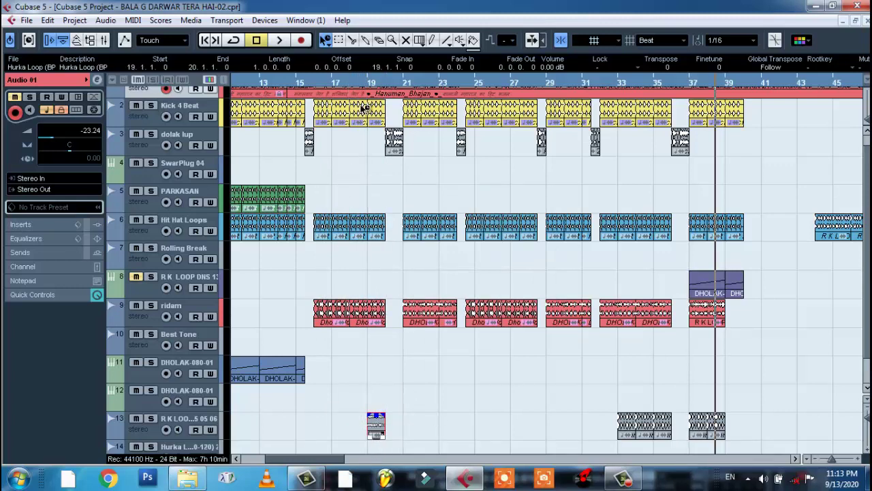
# Play the arrangement from about bar 18 with the loop 32 event moved to bar 20, and undo the loop's placement.
pyautogui.click(358, 82)
pyautogui.press('space')
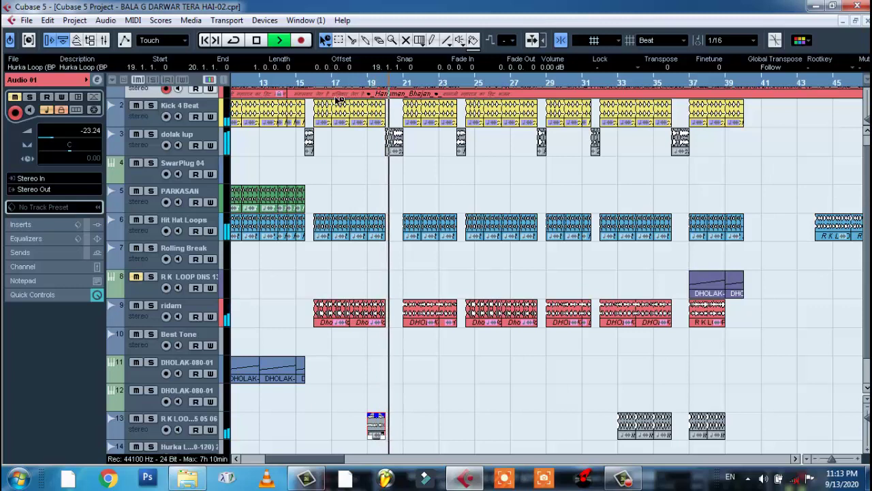
pyautogui.moveTo(376, 431); pyautogui.dragTo(394, 425)
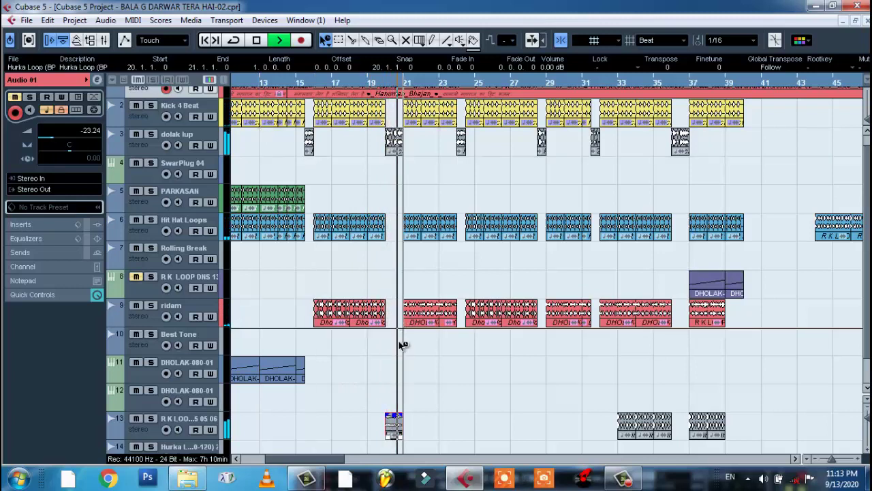
pyautogui.press('space')
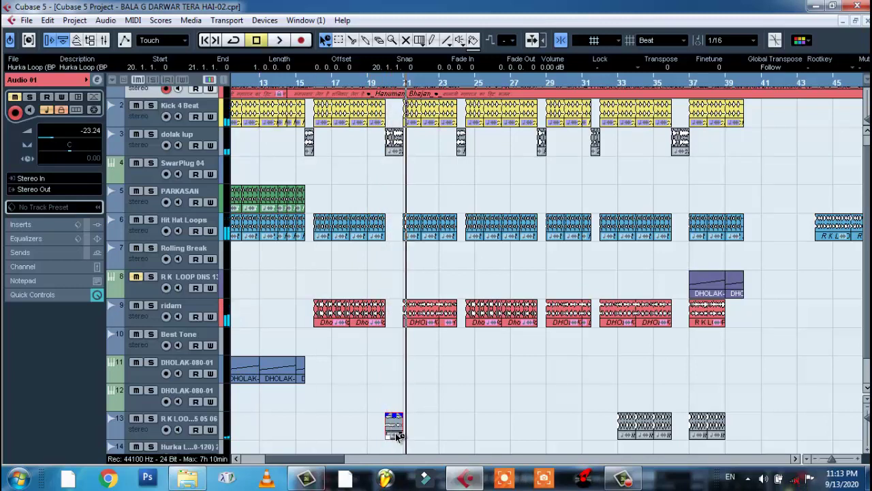
pyautogui.hotkey('ctrl', 'z')
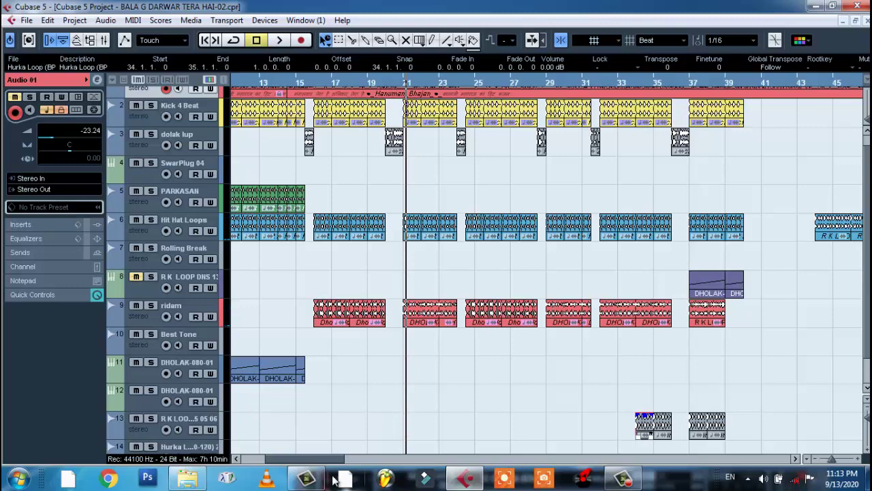
# Switch back to File Explorer and open the Hurka All folder inside Hurka Auto Mach Loop High Quality Dj Pramod.
pyautogui.moveTo(298, 466); pyautogui.dragTo(272, 461)
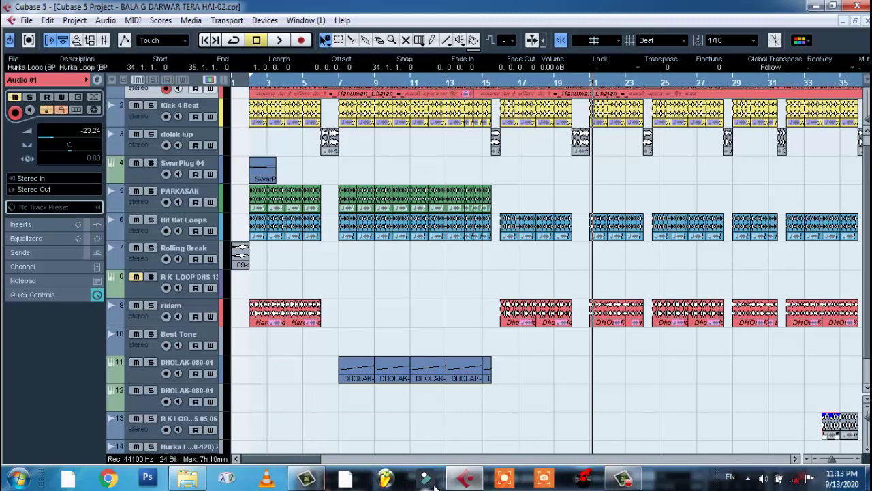
pyautogui.click(464, 478)
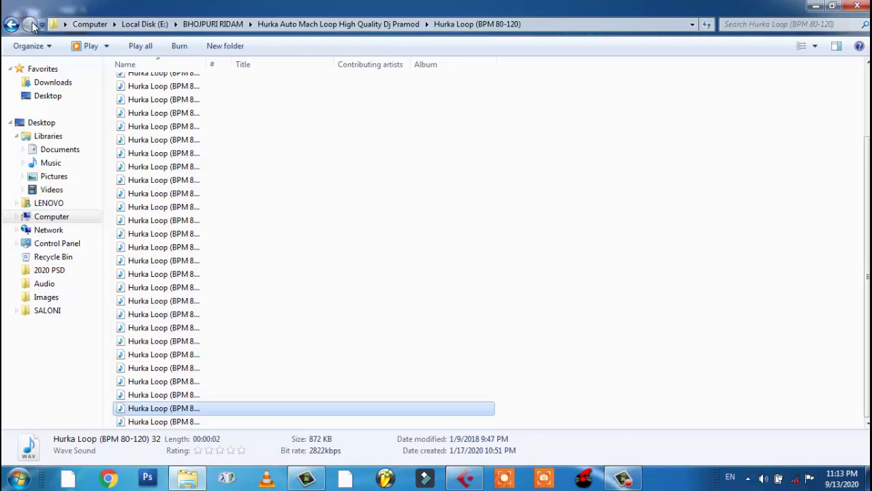
pyautogui.click(12, 24)
pyautogui.click(12, 24)
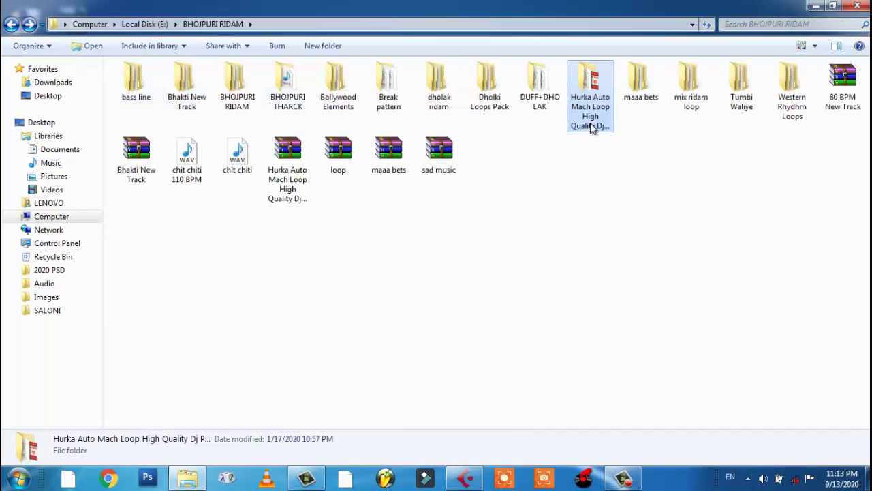
pyautogui.doubleClick(575, 113)
pyautogui.doubleClick(169, 84)
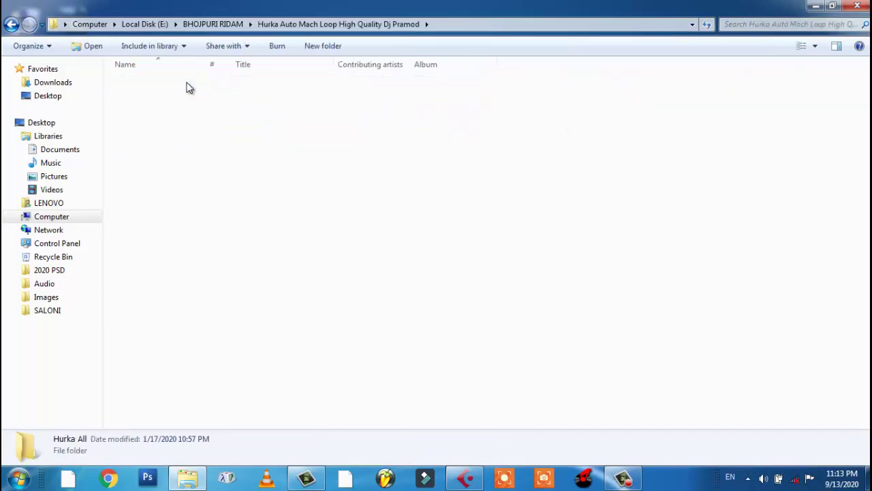
# Audition the loops in the Hurka All folder from Hurka 01 through Hurka 05 and close the player.
pyautogui.click(152, 83)
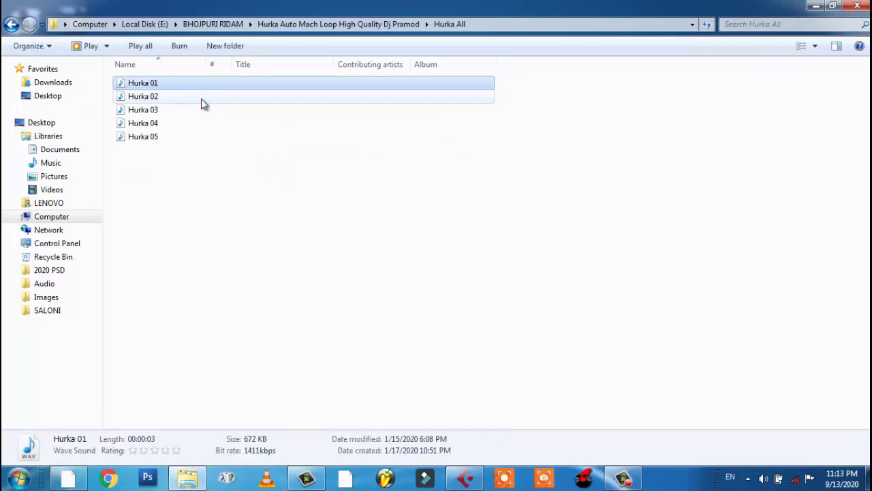
pyautogui.doubleClick(143, 96)
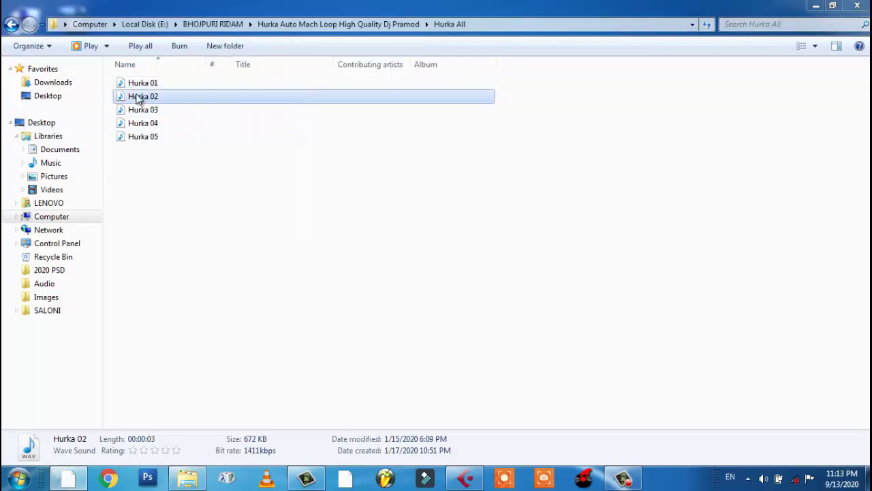
pyautogui.doubleClick(142, 110)
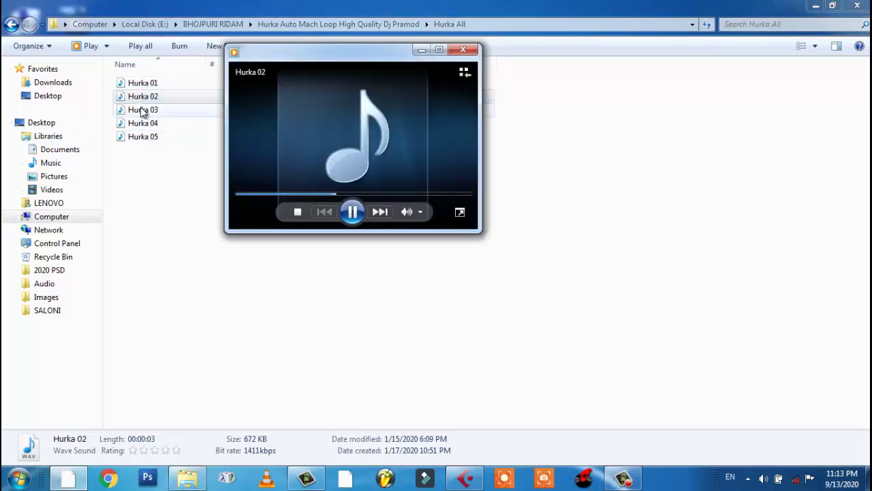
pyautogui.doubleClick(150, 125)
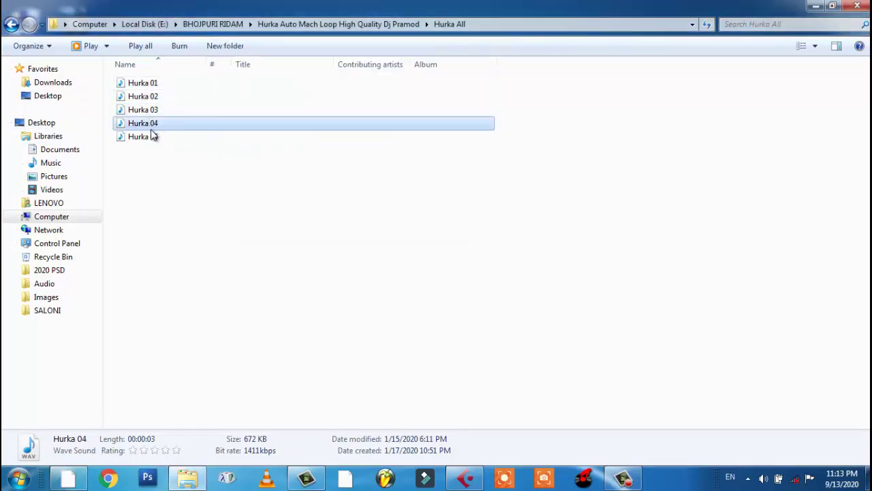
pyautogui.moveTo(294, 173)
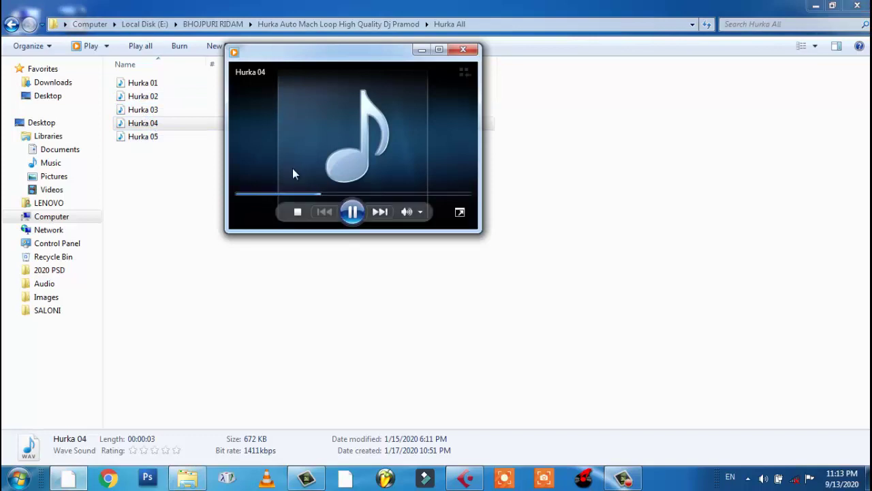
pyautogui.doubleClick(143, 139)
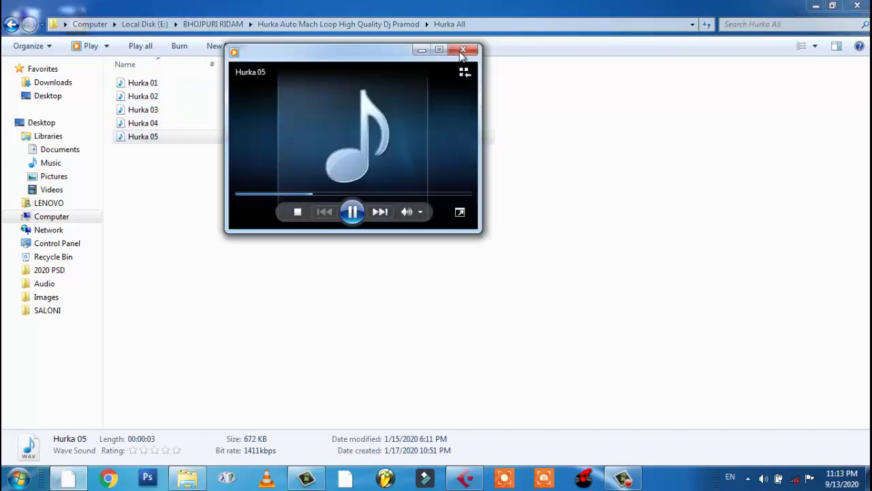
pyautogui.click(462, 52)
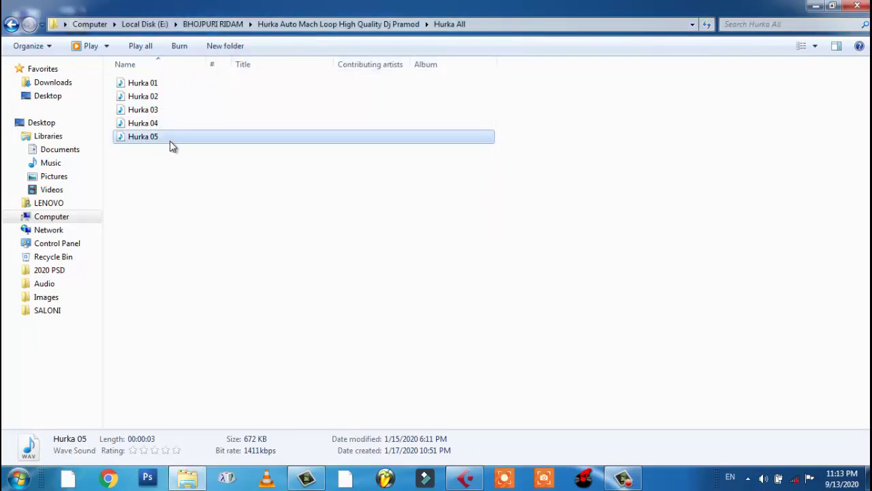
# Audition Hurka 03 and Hurka 02 again, closing the player after each.
pyautogui.click(154, 110)
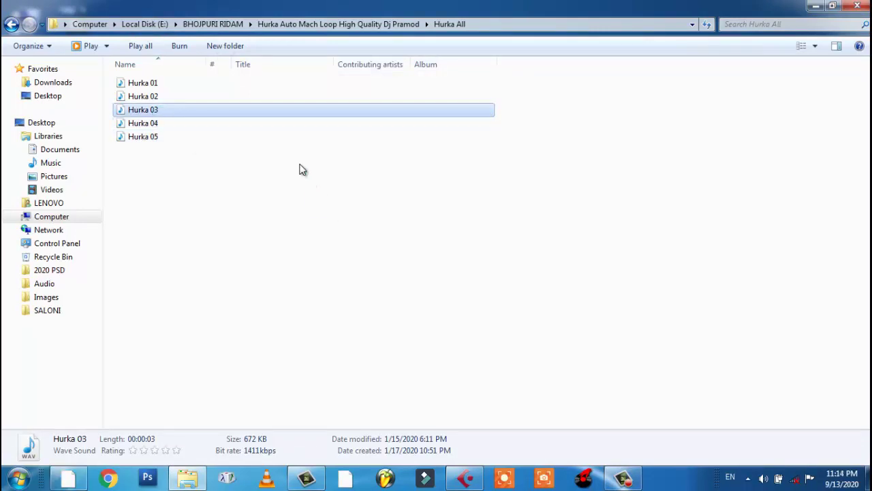
pyautogui.press('Return')
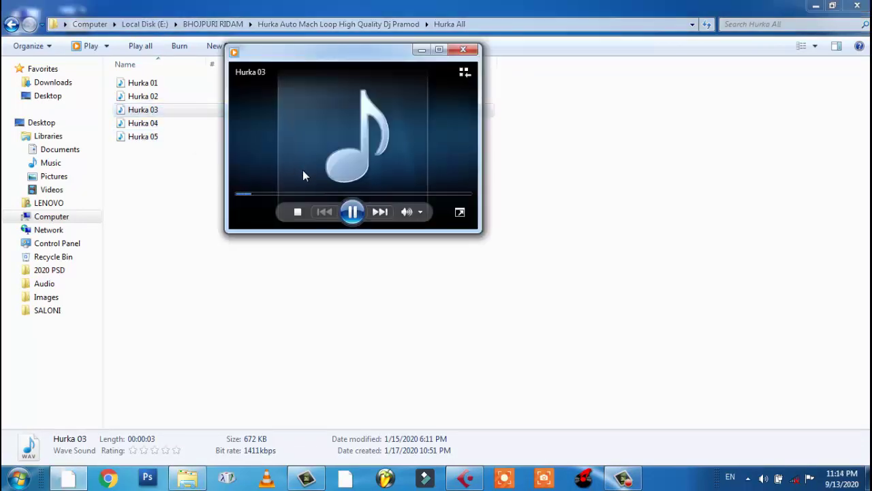
pyautogui.click(463, 50)
pyautogui.click(144, 96)
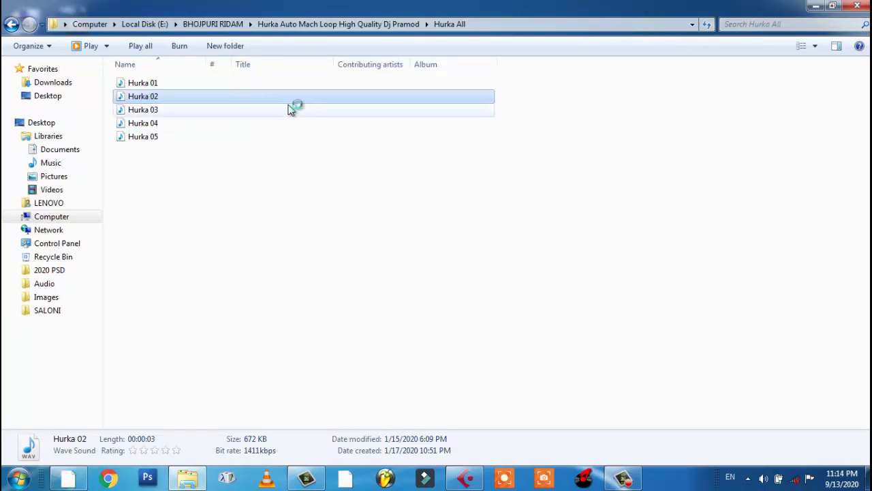
pyautogui.press('Return')
pyautogui.click(463, 49)
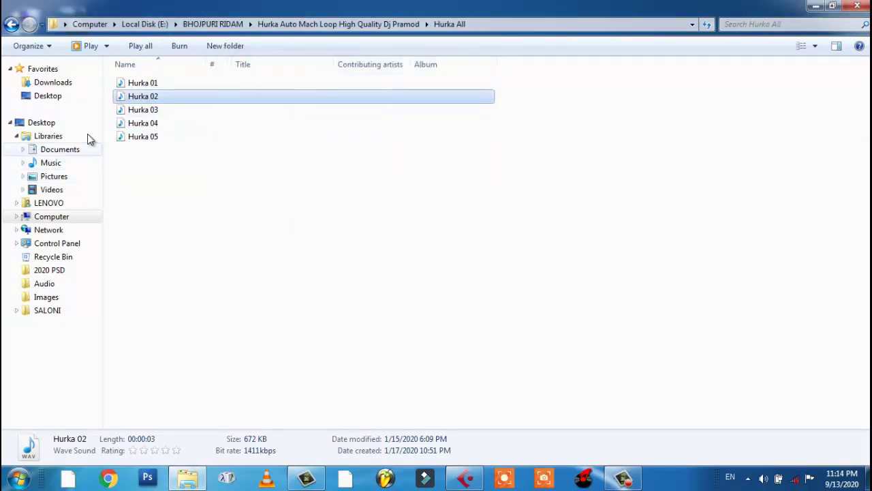
# Switch to Cubase, import Hurka 02 onto track 13 at bar 17 without conversion, and place duplicates at bars 21 and 23.
pyautogui.moveTo(146, 98)
pyautogui.mouseDown()
pyautogui.moveTo(646, 466)
pyautogui.moveTo(470, 477)
pyautogui.moveTo(572, 470)
pyautogui.moveTo(357, 416)
pyautogui.moveTo(558, 448)
pyautogui.moveTo(579, 411)
pyautogui.moveTo(508, 401)
pyautogui.moveTo(530, 444)
pyautogui.moveTo(522, 440)
pyautogui.moveTo(536, 437)
pyautogui.mouseUp()
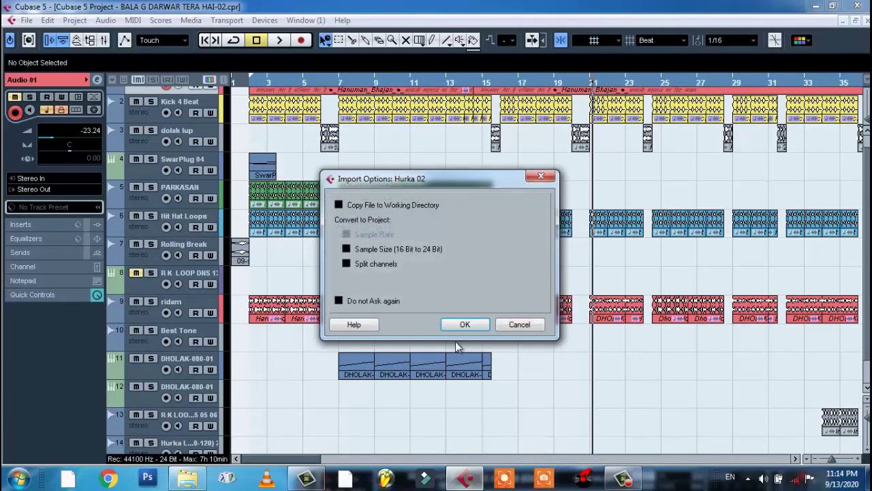
pyautogui.click(463, 325)
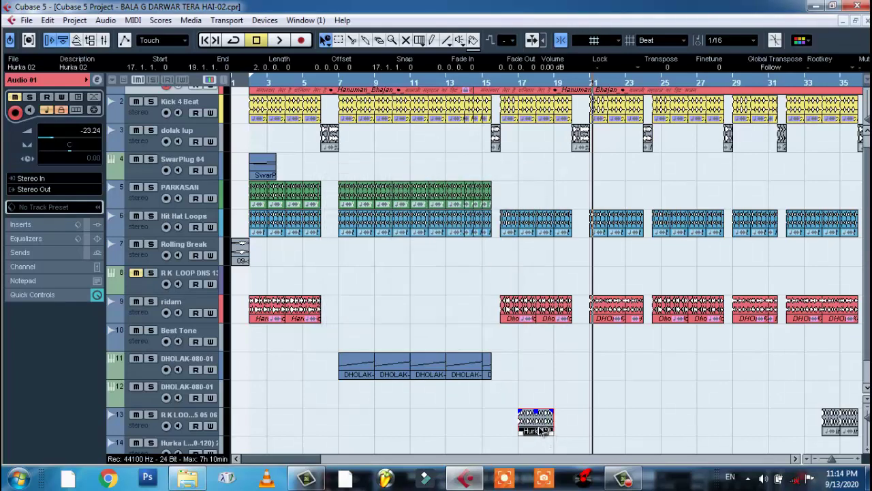
pyautogui.hotkey('ctrl', 'd')
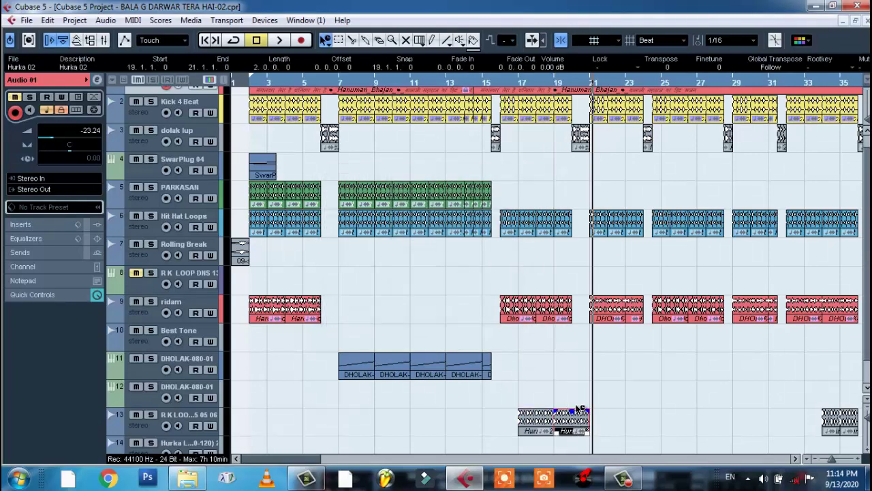
pyautogui.hotkey('ctrl', 'd')
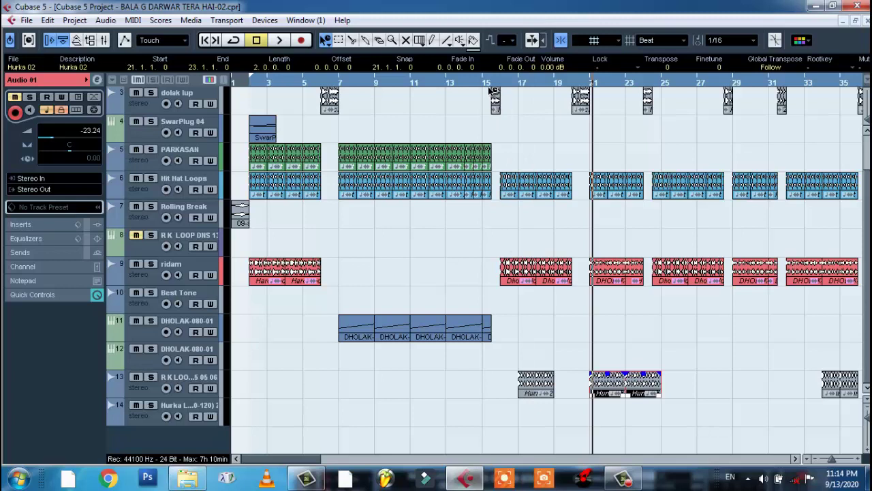
# Play the arrangement from bar 15 and from around bars 21 and 22 to hear the Hurka 02 events in context.
pyautogui.click(488, 87)
pyautogui.press('space')
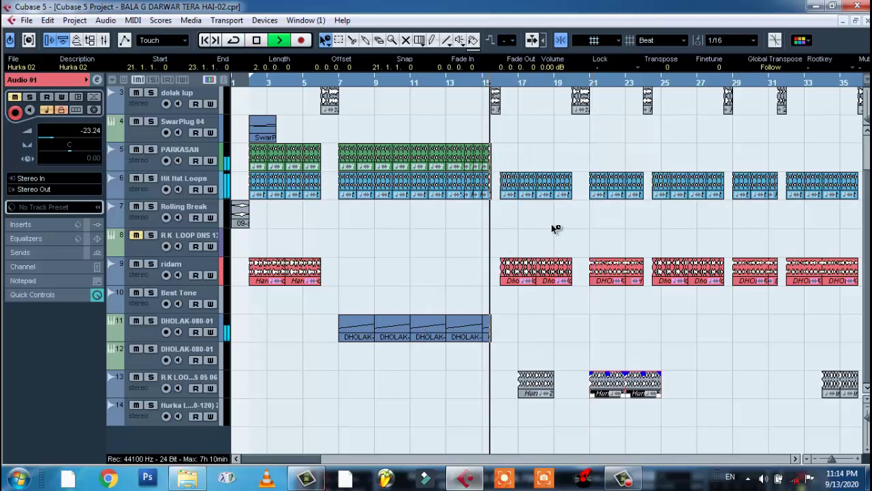
pyautogui.click(462, 312)
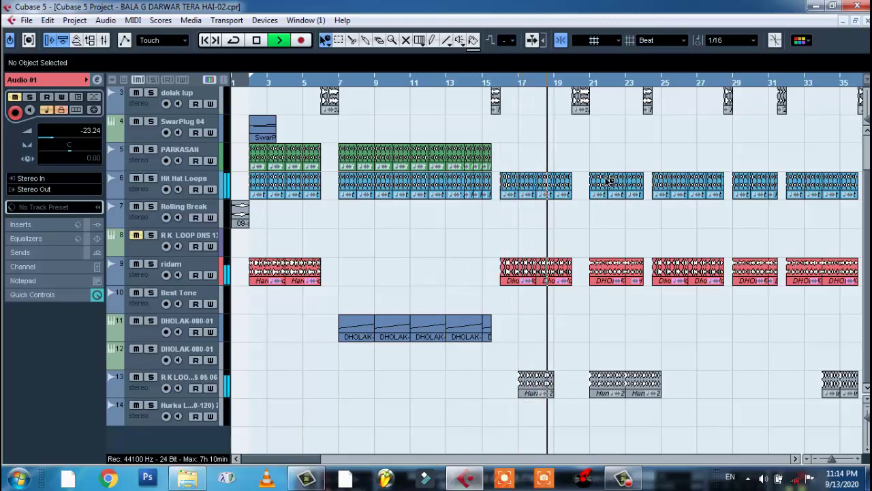
pyautogui.click(610, 81)
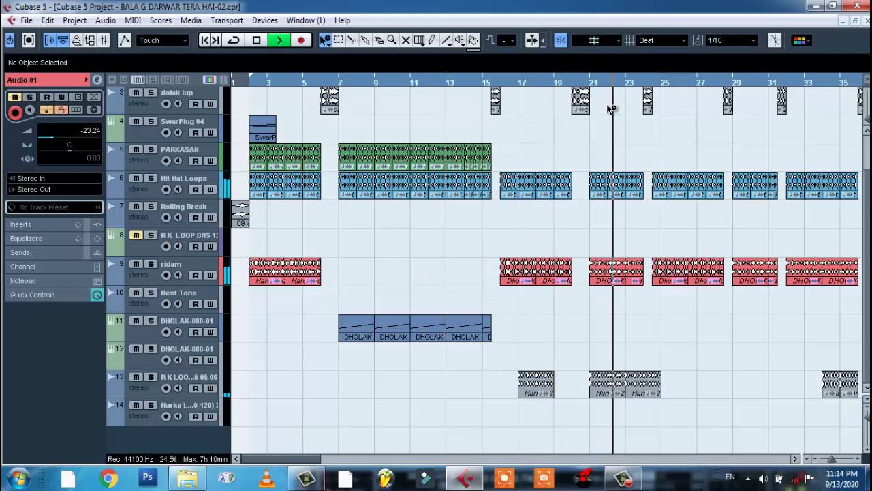
pyautogui.click(596, 81)
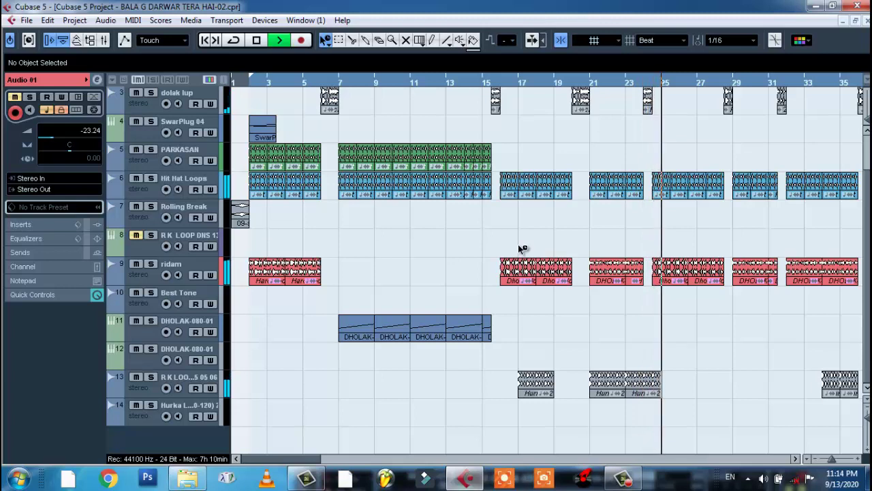
# Move the Hurka 02 event at bar 23 on track 13 to bar 25 and duplicate it to bars 27 and 29.
pyautogui.moveTo(640, 395); pyautogui.dragTo(685, 401)
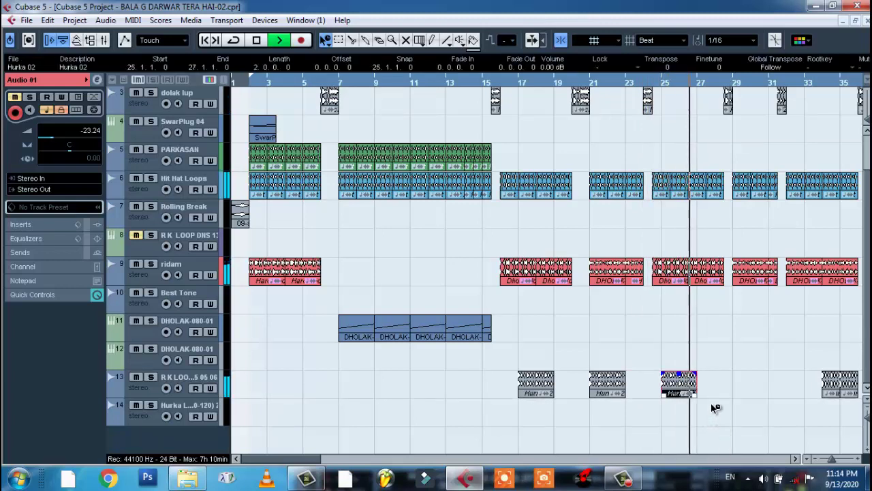
pyautogui.hotkey('ctrl', 'd')
pyautogui.hotkey('ctrl', 'd')
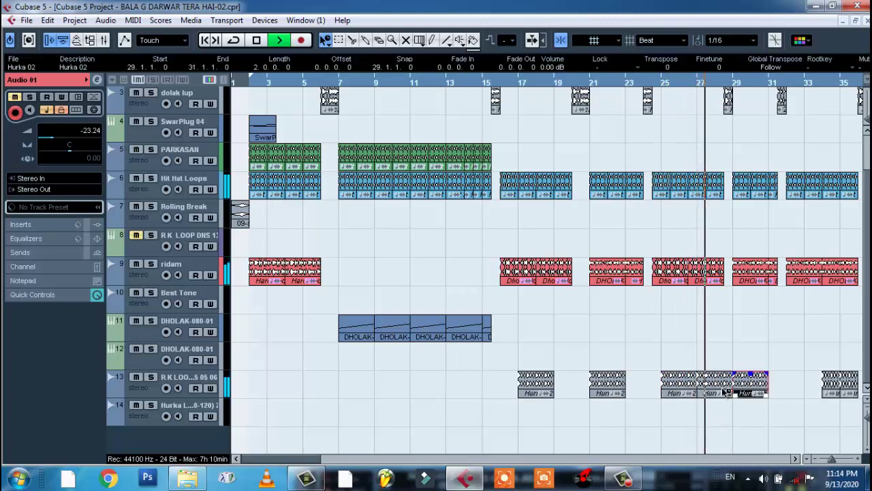
# Shorten the Hurka 02 event at bar 27 with Normal Sizing so it ends at 28.3, and play from about bar 25 to check it.
pyautogui.click(726, 395)
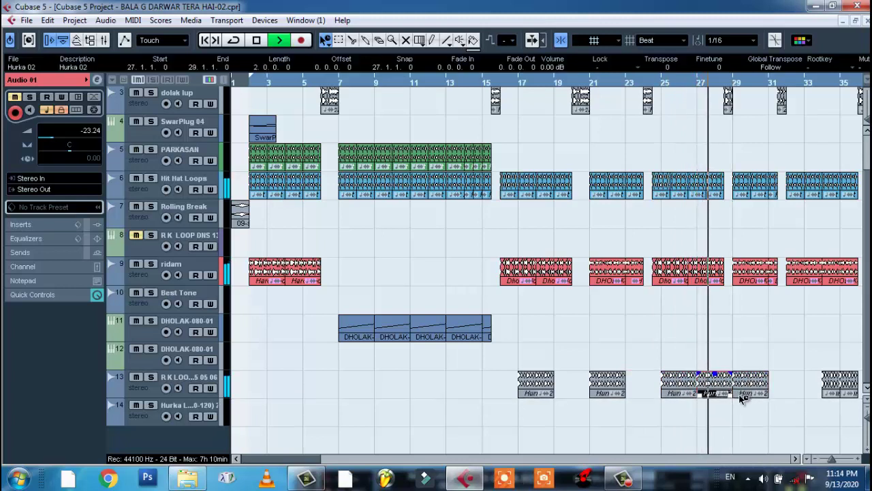
pyautogui.rightClick(327, 41)
pyautogui.click(326, 41)
pyautogui.click(326, 41)
pyautogui.click(336, 56)
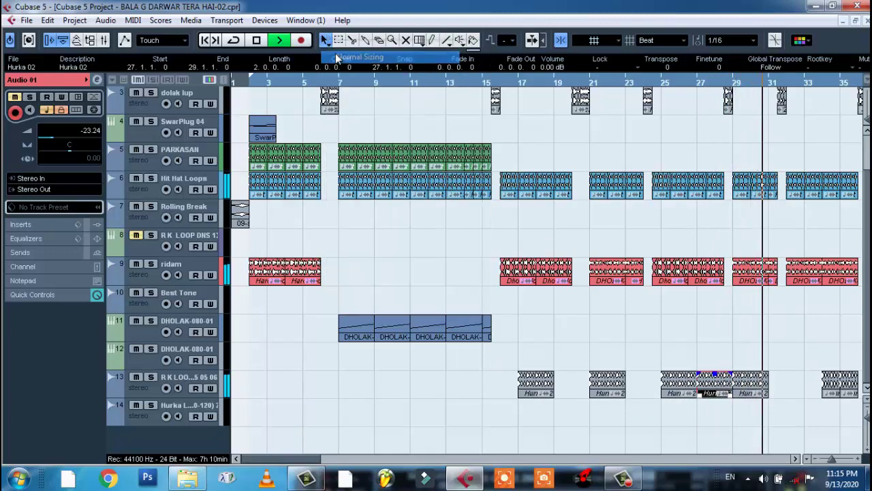
pyautogui.moveTo(730, 394); pyautogui.dragTo(724, 396)
pyautogui.click(675, 85)
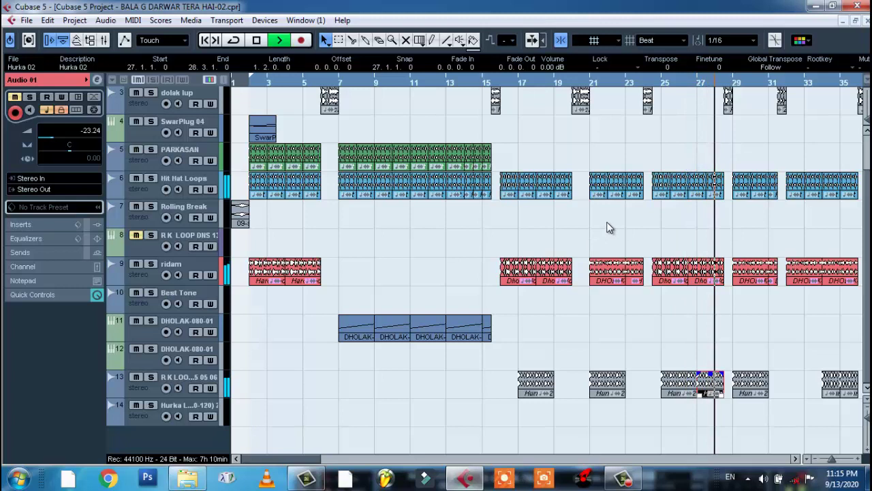
pyautogui.press('space')
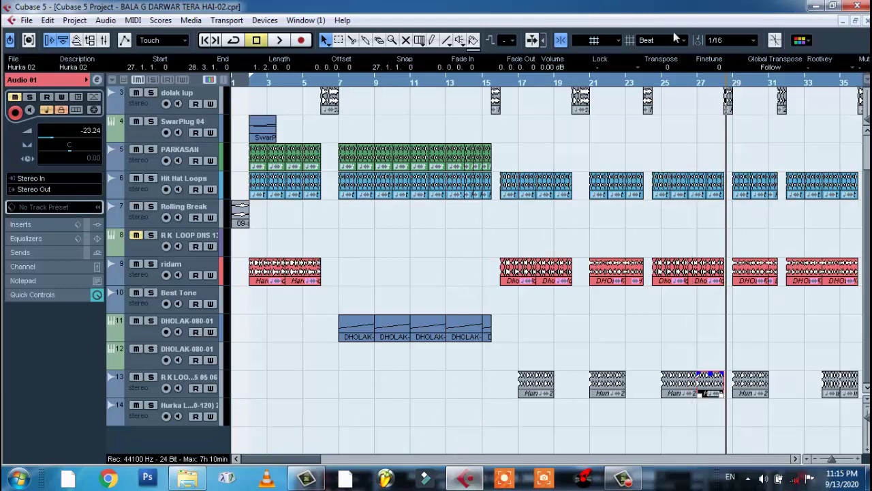
# Close the BALA G DARWAR TERA HAI-02 project without saving and close the leftover mixer window.
pyautogui.click(866, 21)
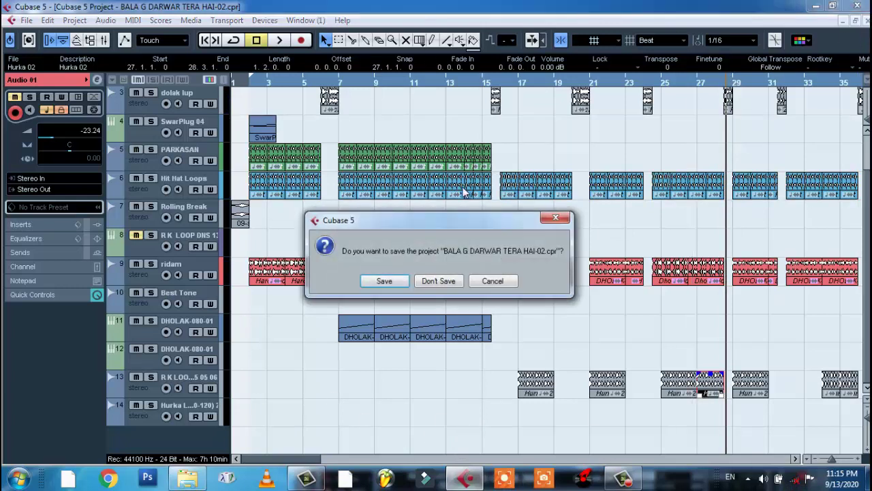
pyautogui.click(443, 287)
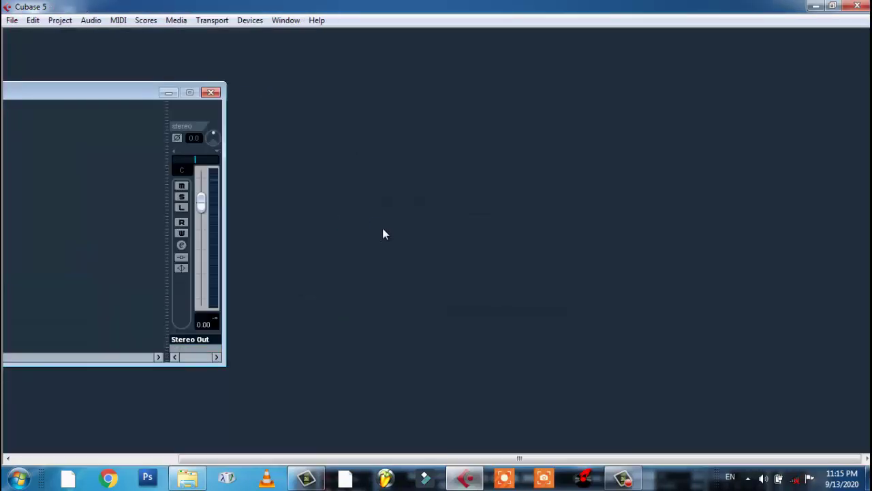
pyautogui.moveTo(115, 96); pyautogui.dragTo(446, 91)
pyautogui.click(539, 87)
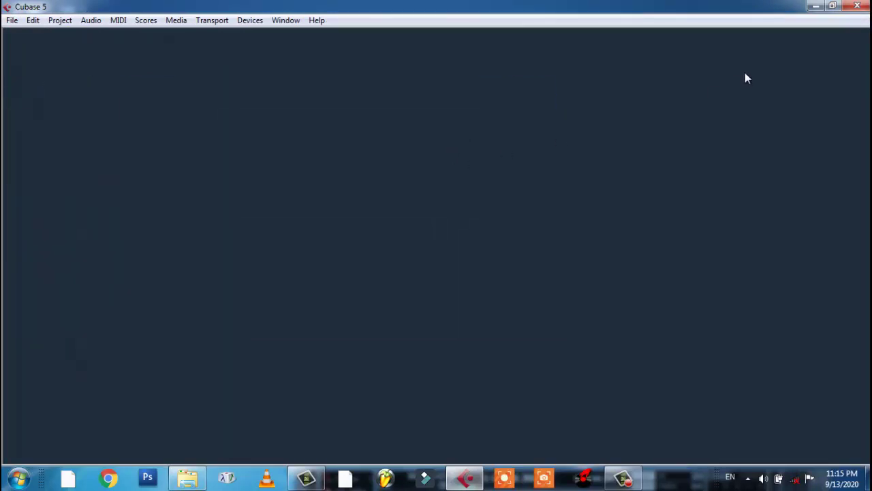
# Open the music com[oj kibod project from the CUBESE PROJECT folder on drive D and dismiss the startup and registration prompts.
pyautogui.click(12, 20)
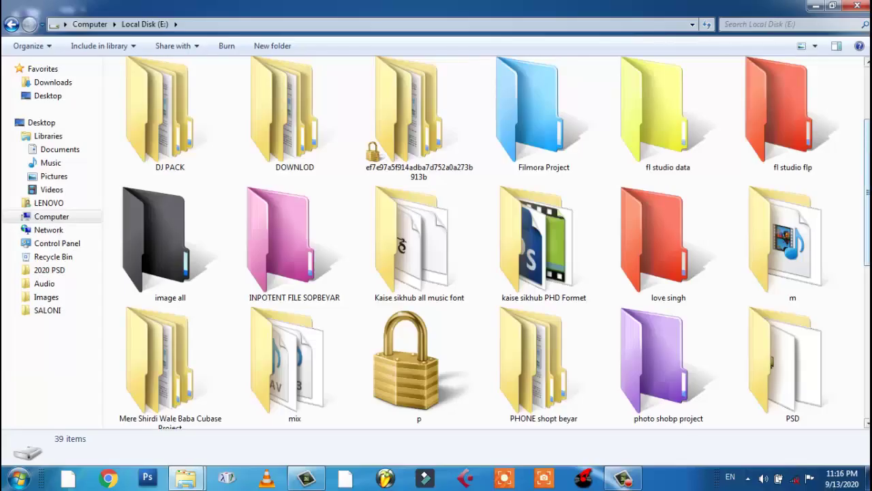
pyautogui.scroll(4, 415, 191)
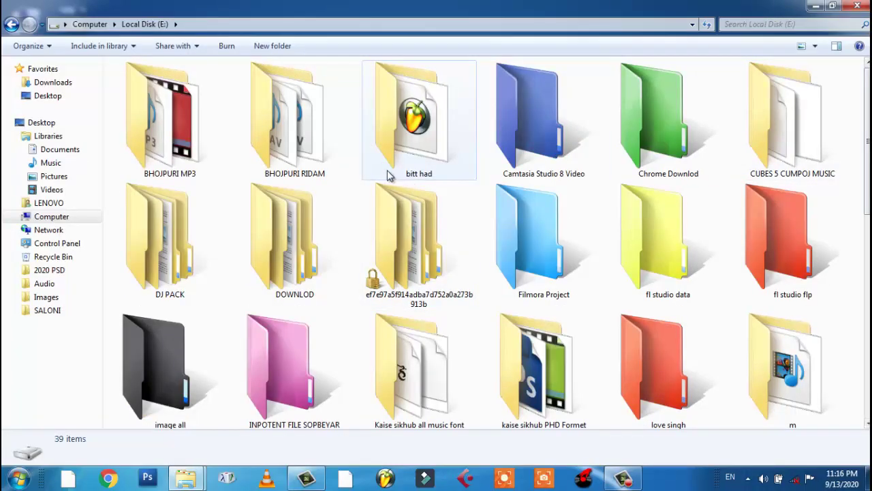
pyautogui.click(11, 26)
pyautogui.doubleClick(374, 99)
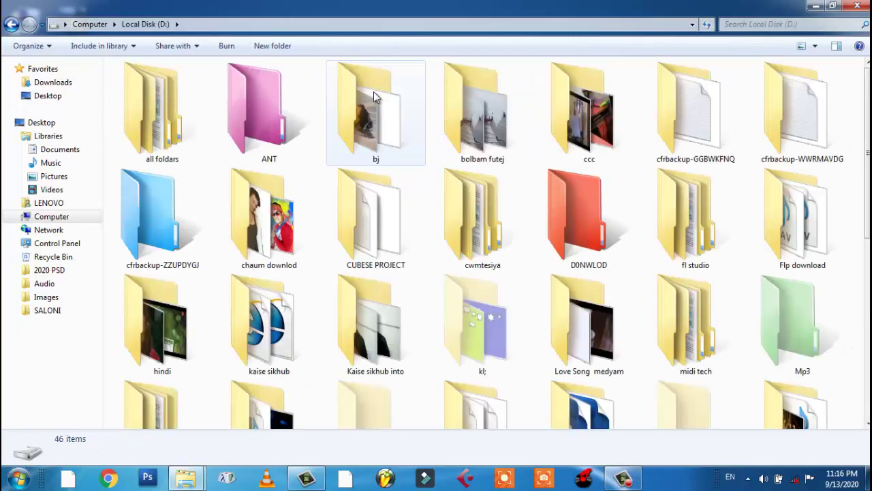
pyautogui.doubleClick(365, 213)
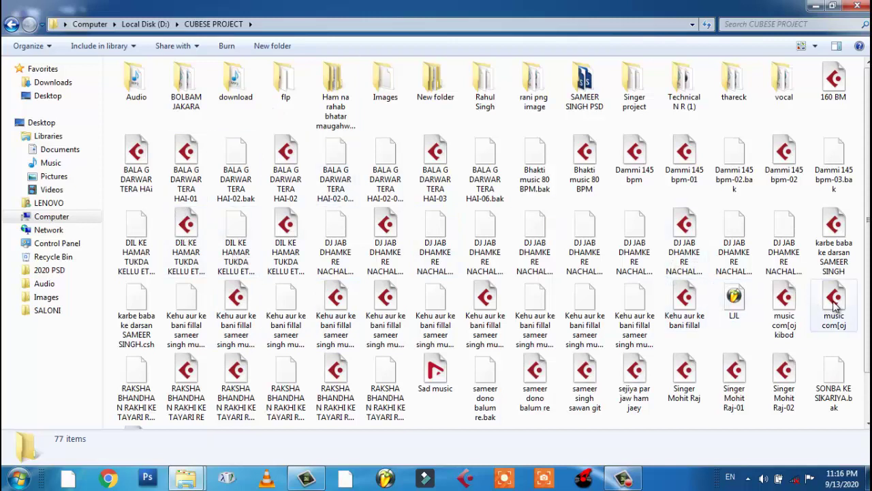
pyautogui.click(685, 257)
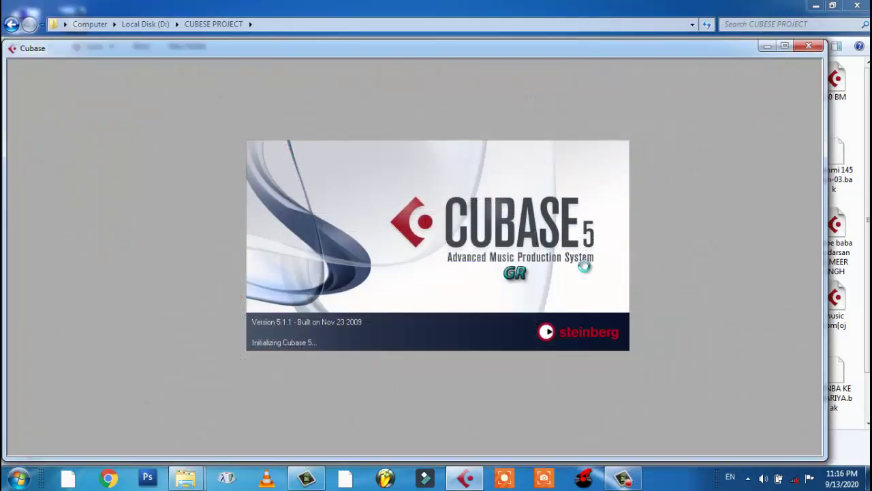
pyautogui.click(501, 315)
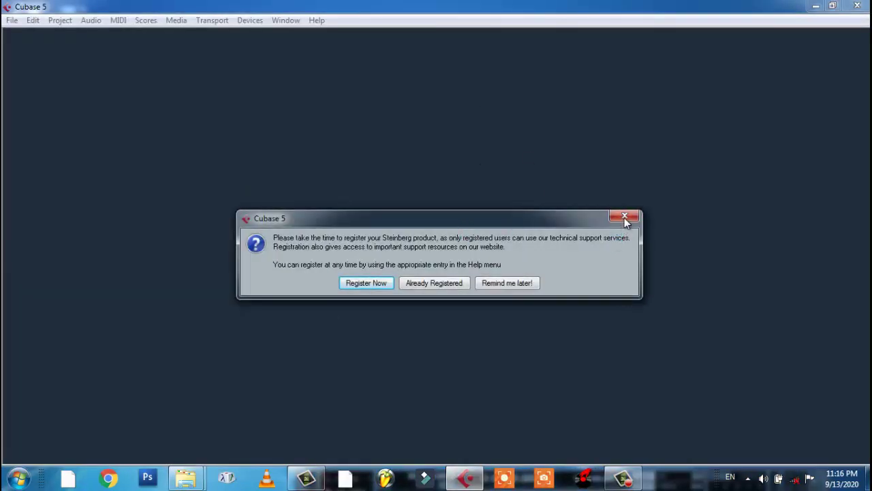
pyautogui.click(625, 217)
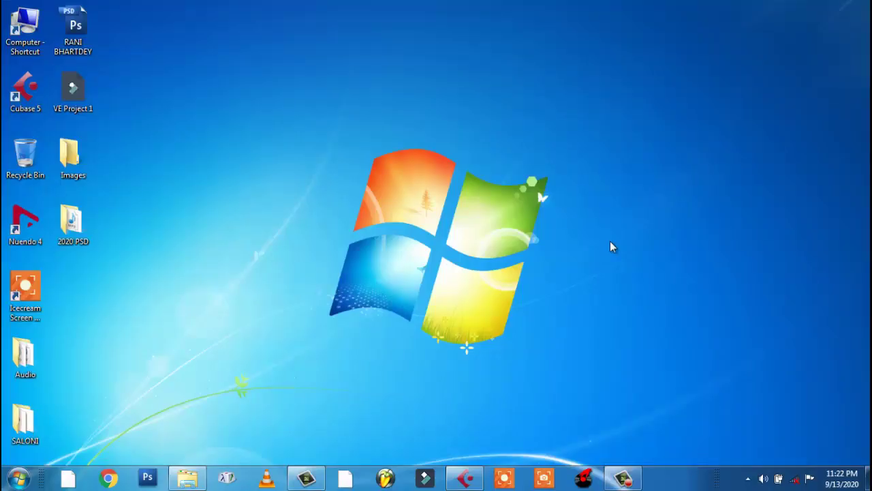
pyautogui.rightClick(449, 69)
pyautogui.click(500, 113)
pyautogui.rightClick(468, 101)
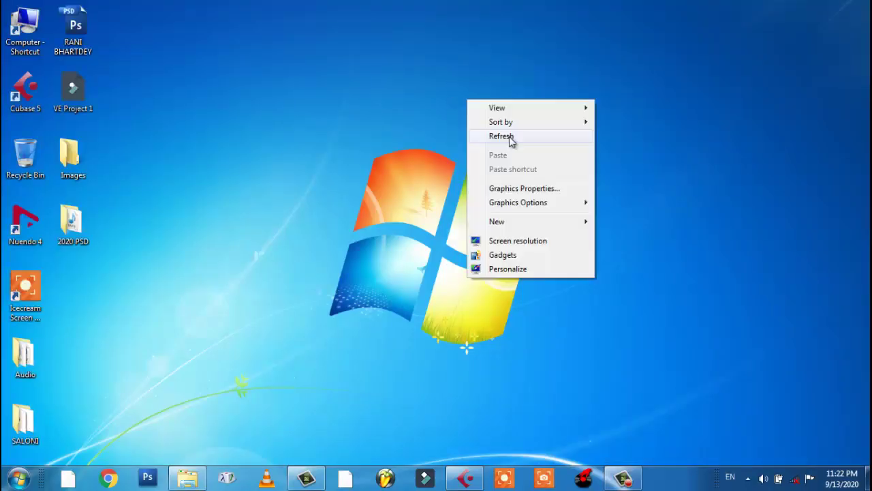
pyautogui.click(513, 136)
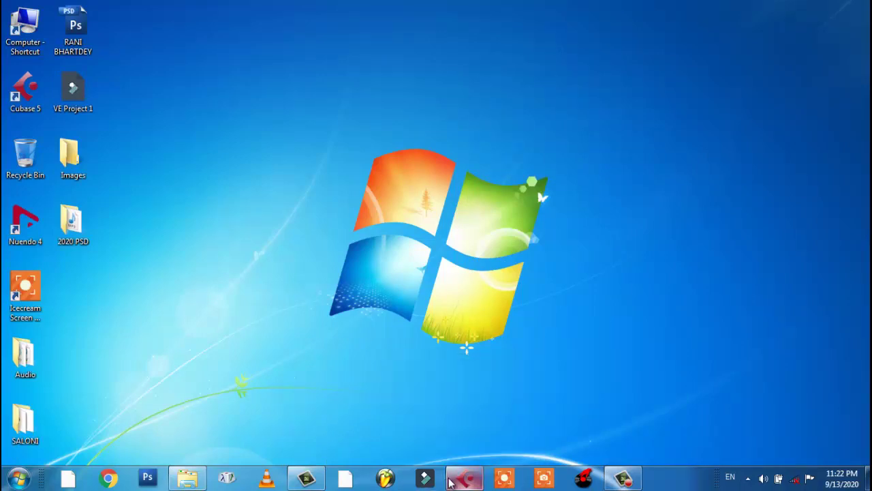
# Switch to Cubase, hide the transport panel, and play the project from just before bar 20 to nearly bar 26.
pyautogui.click(464, 482)
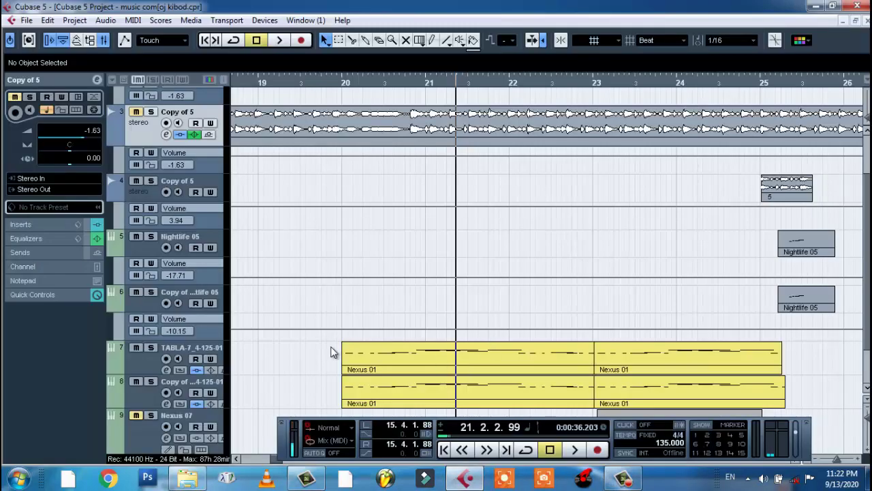
pyautogui.click(337, 83)
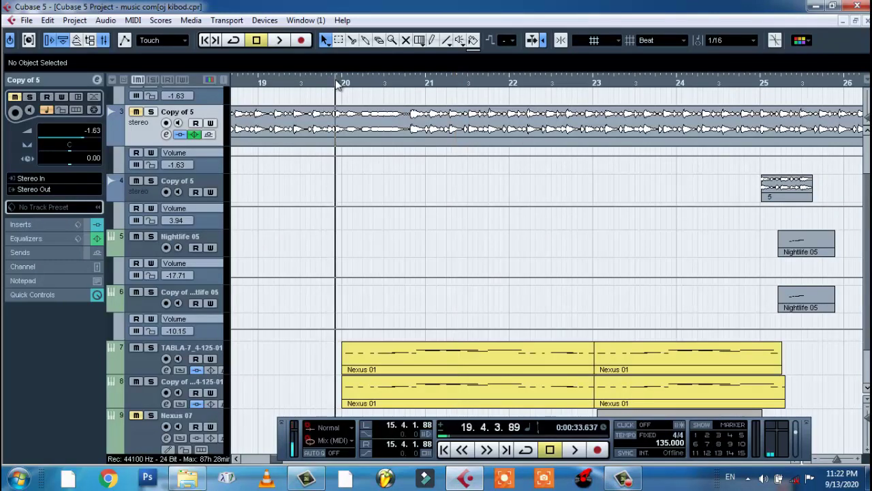
pyautogui.press('F2')
pyautogui.moveTo(341, 82); pyautogui.dragTo(345, 60)
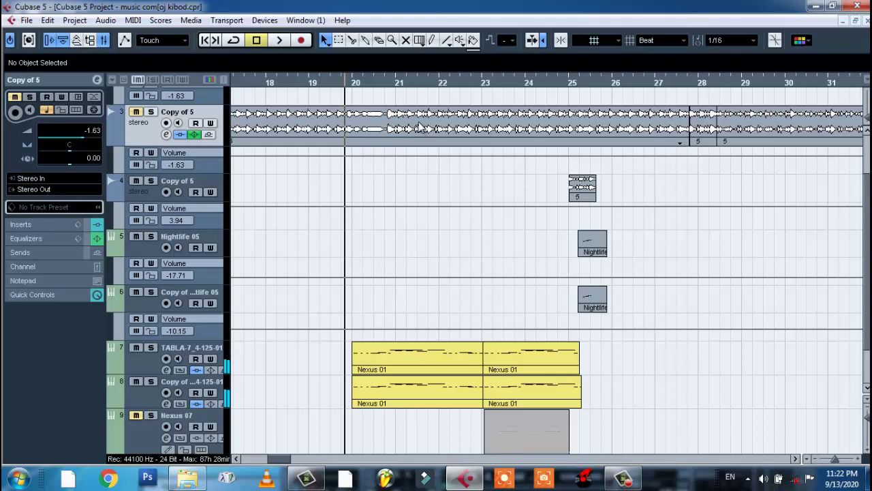
pyautogui.press('space')
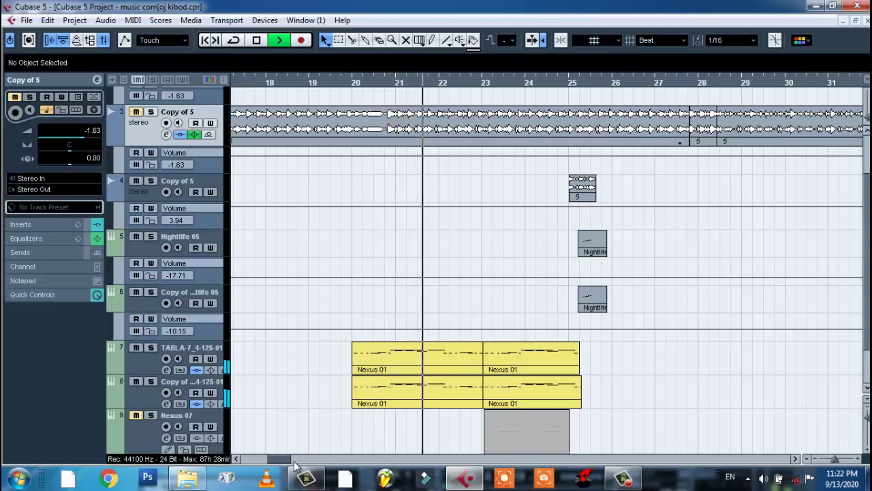
pyautogui.moveTo(278, 459); pyautogui.dragTo(288, 460)
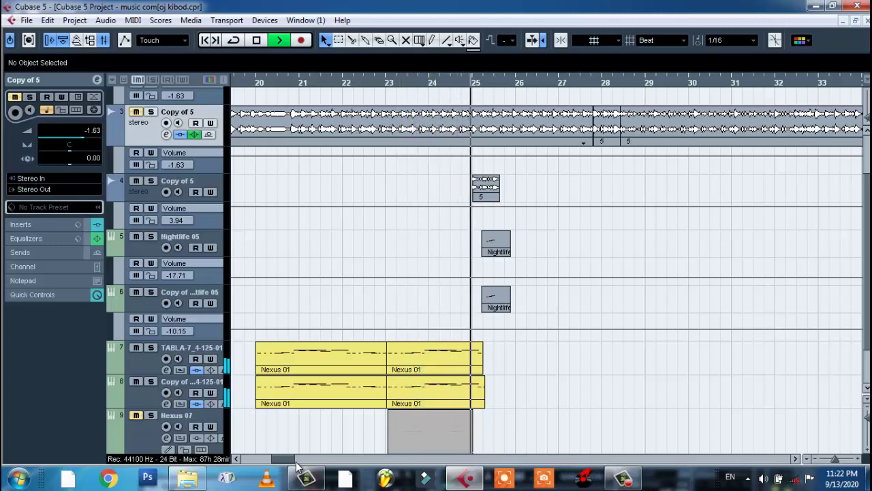
pyautogui.press('space')
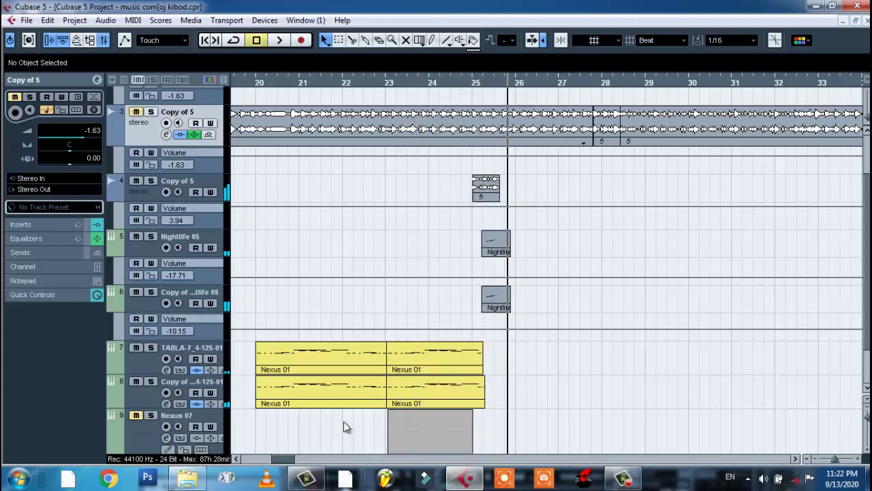
# Audition Hurka 03 and Hurka 05 in the Hurka All folder and import Hurka 05 onto a new track just before bar 16 without conversion.
pyautogui.moveTo(283, 461)
pyautogui.mouseDown()
pyautogui.moveTo(296, 464)
pyautogui.moveTo(270, 459)
pyautogui.moveTo(279, 462)
pyautogui.mouseUp()
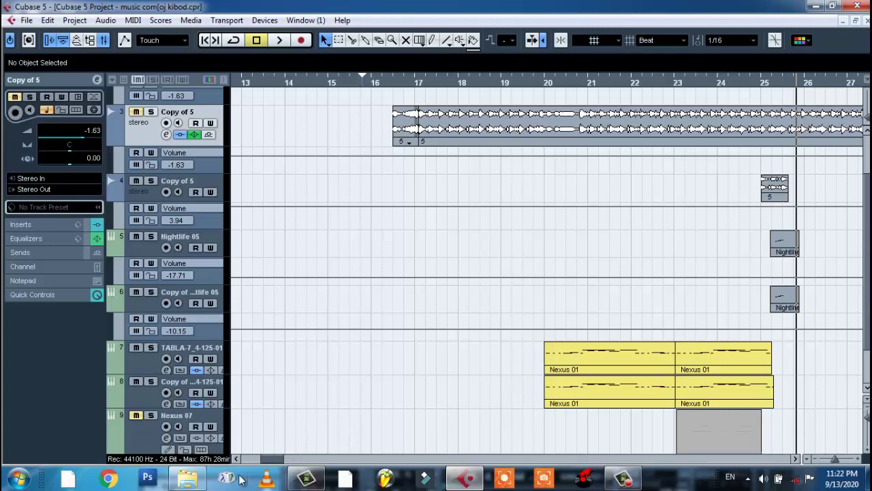
pyautogui.click(202, 443)
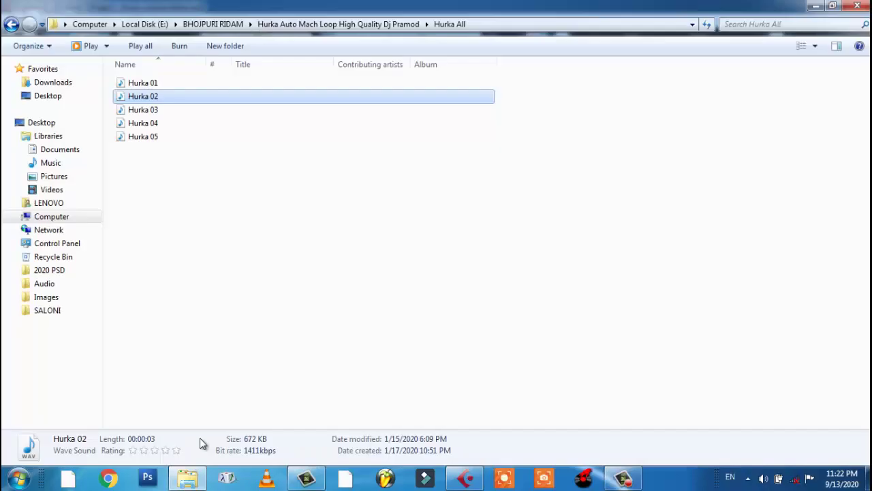
pyautogui.click(135, 114)
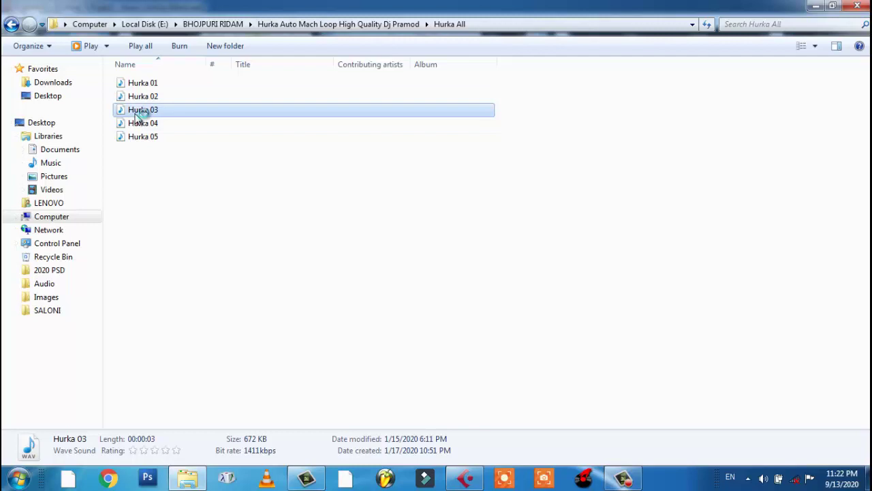
pyautogui.doubleClick(147, 137)
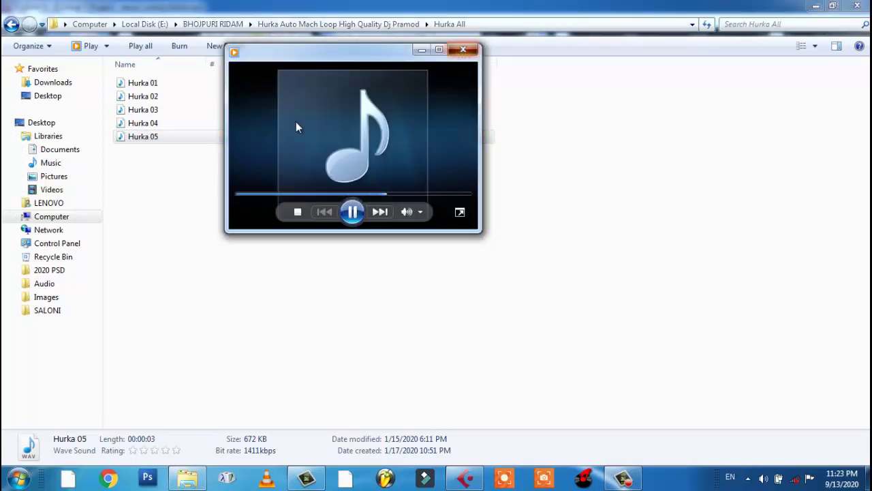
pyautogui.moveTo(160, 140); pyautogui.dragTo(373, 443)
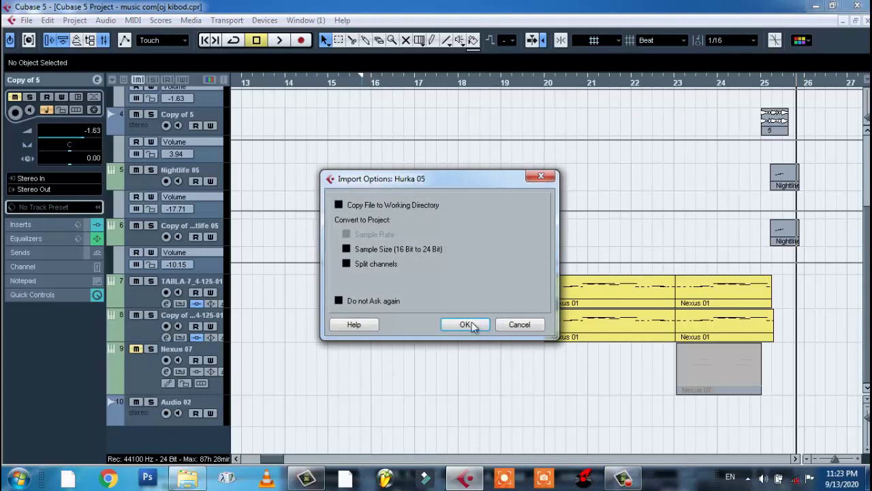
pyautogui.click(462, 326)
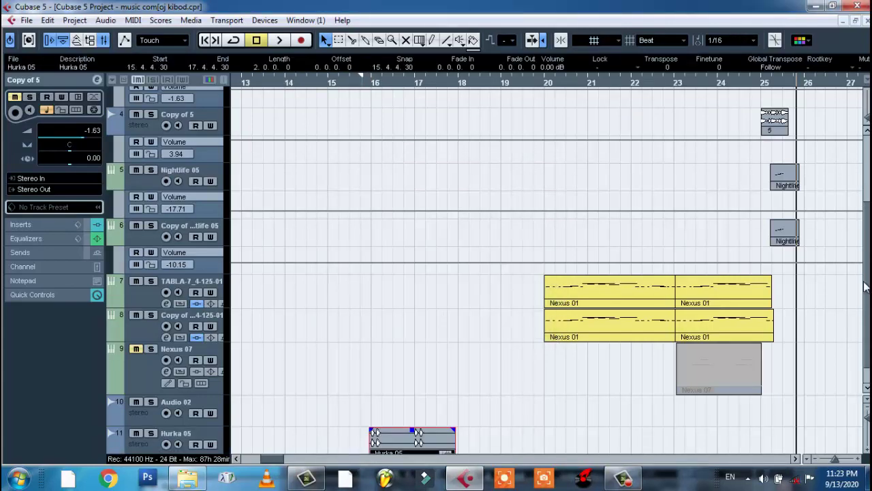
# Move the Hurka 05 event onto the Audio 02 track just after bar 17 and reorder that track to sit fourth.
pyautogui.scroll(2, 864, 286)
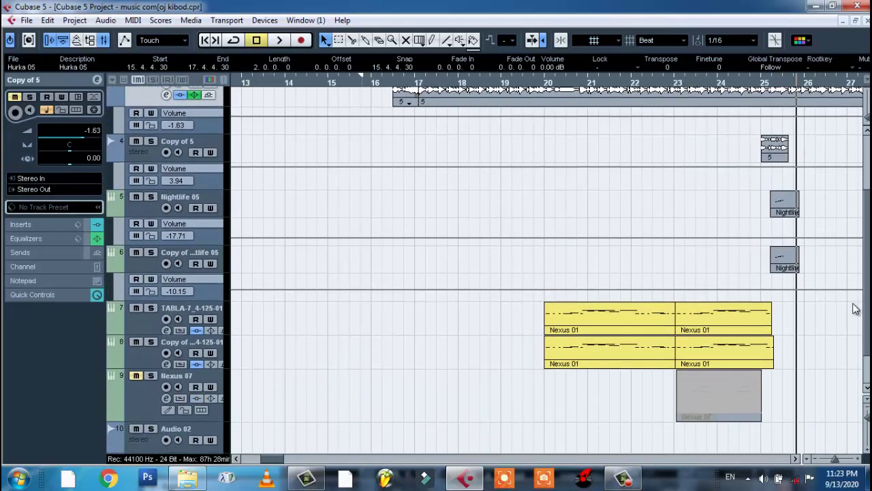
pyautogui.moveTo(867, 273); pyautogui.dragTo(869, 212)
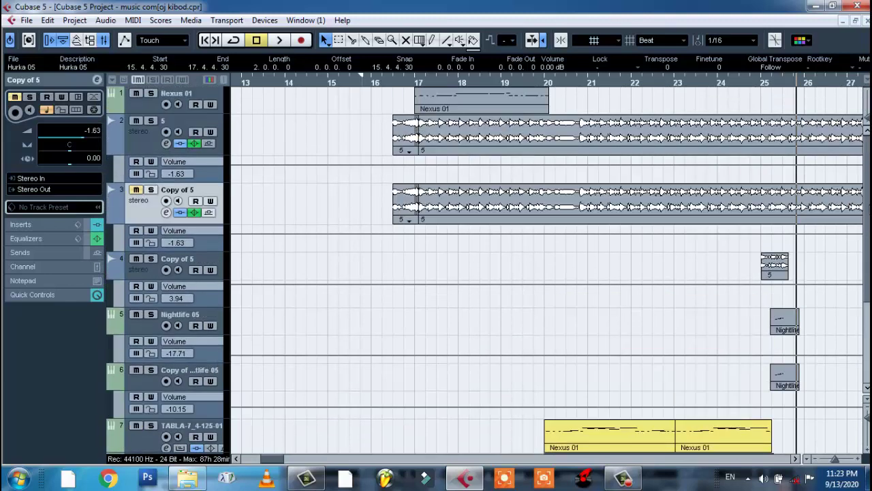
pyautogui.scroll(-5, 505, 177)
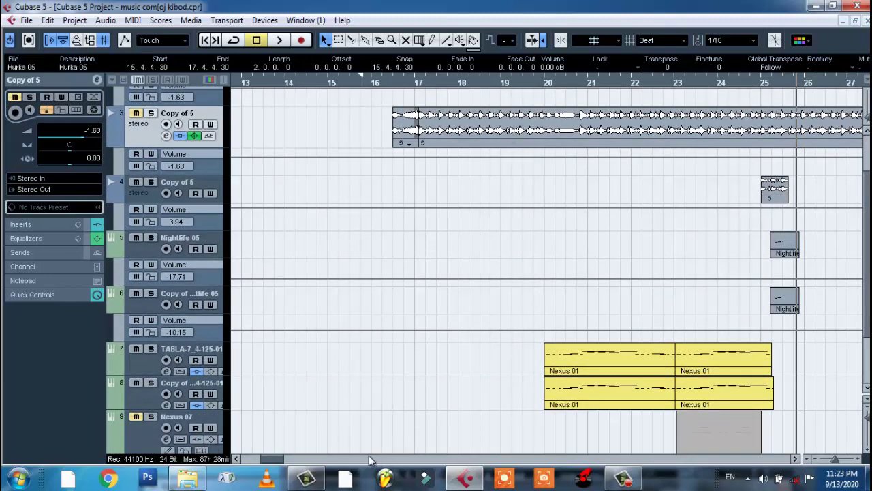
pyautogui.moveTo(863, 282); pyautogui.dragTo(868, 312)
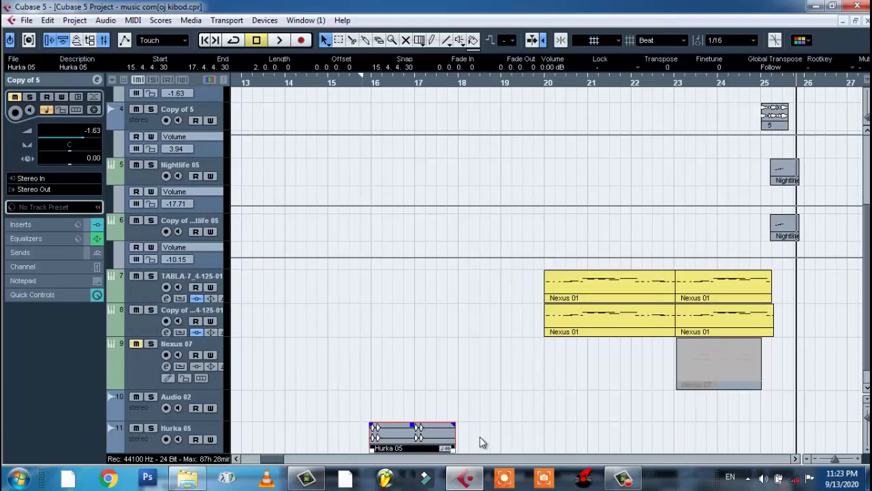
pyautogui.moveTo(443, 428); pyautogui.dragTo(496, 400)
pyautogui.scroll(1, 253, 382)
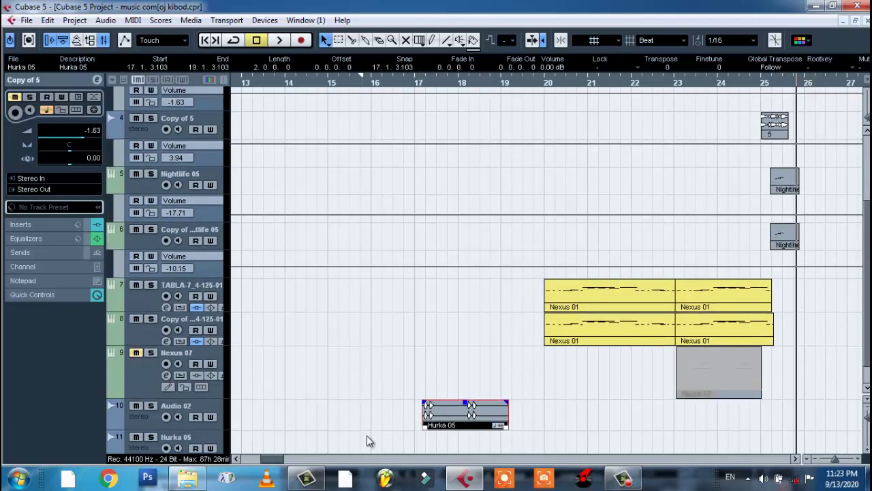
pyautogui.moveTo(170, 430); pyautogui.dragTo(181, 140)
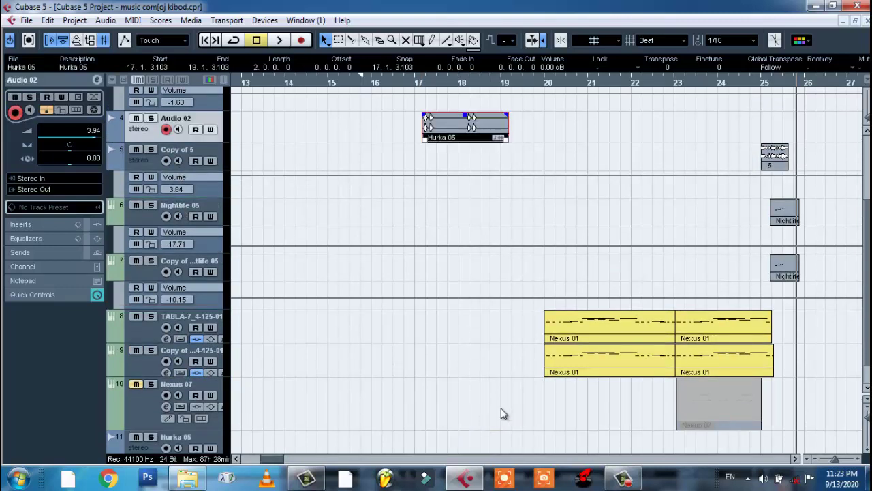
pyautogui.scroll(3, 869, 324)
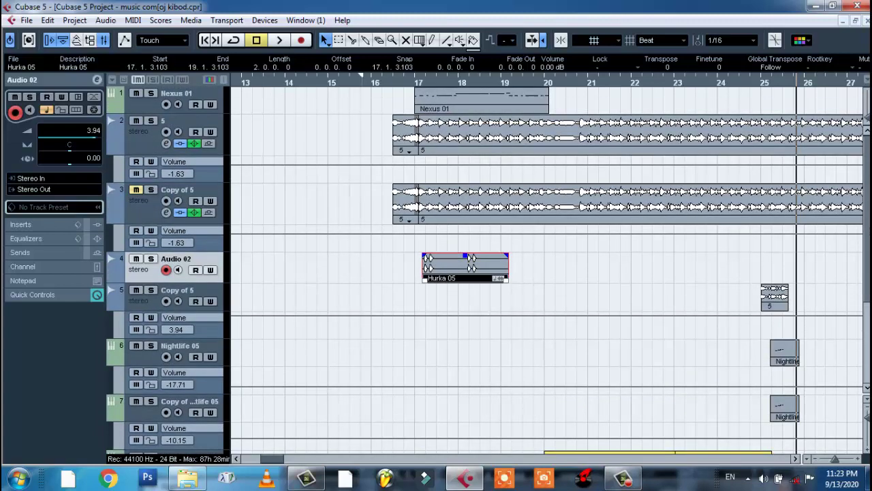
# Enable snap, align the Hurka 05 event to bar 17 on the Audio 02 track, and duplicate it to bar 19.
pyautogui.moveTo(438, 272)
pyautogui.mouseDown()
pyautogui.moveTo(426, 267)
pyautogui.moveTo(471, 264)
pyautogui.moveTo(440, 268)
pyautogui.mouseUp()
pyautogui.click(562, 41)
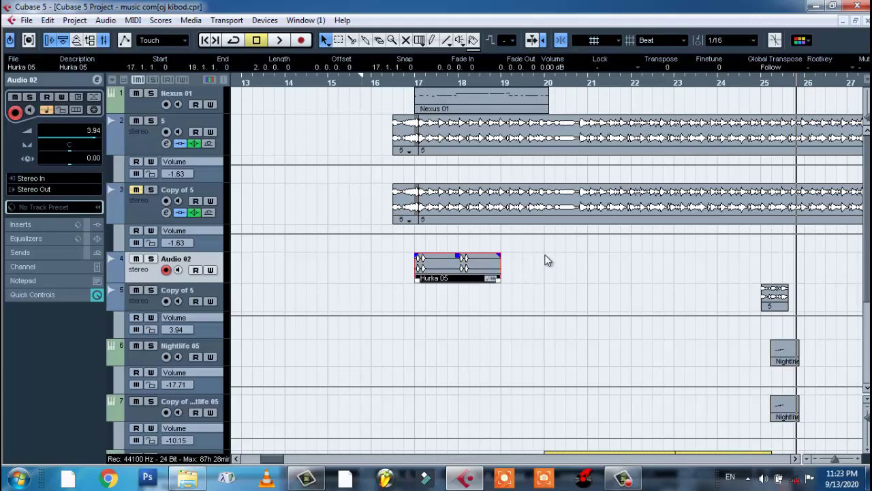
pyautogui.hotkey('ctrl', 'd')
pyautogui.click(486, 264)
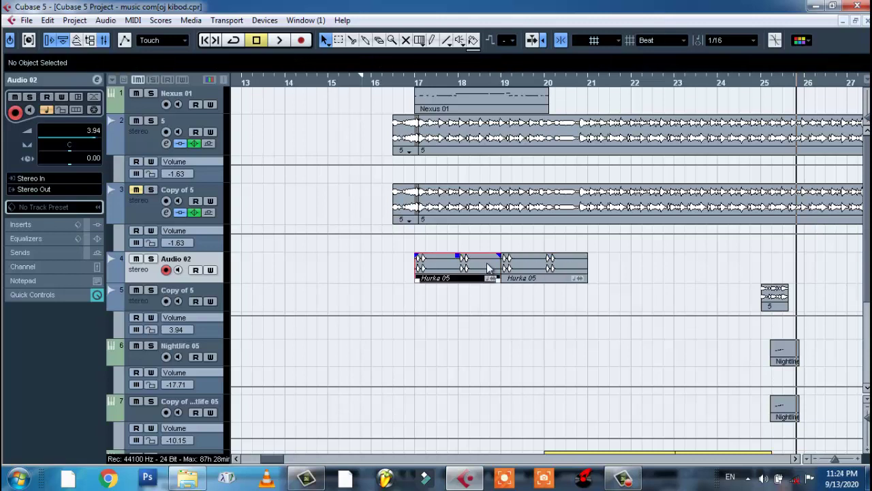
pyautogui.press('Right')
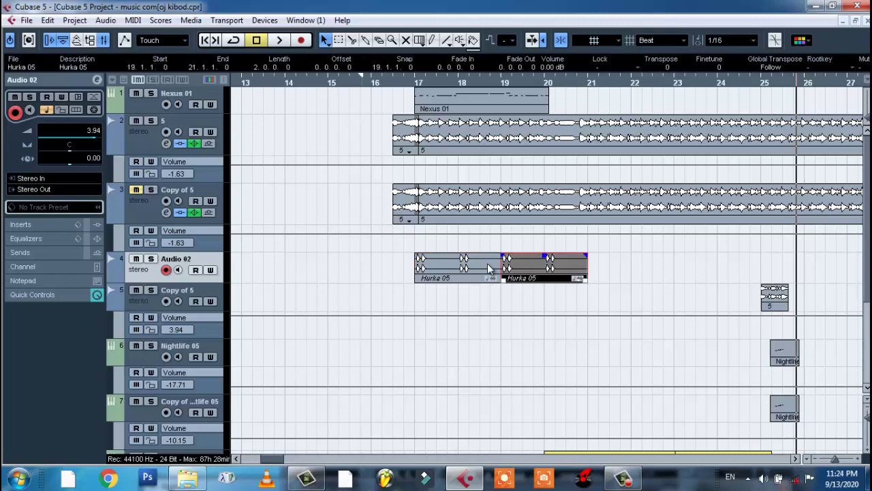
# Play the song with the repeated Hurka 05 loop from just after bar 16 to past bar 22.
pyautogui.click(382, 83)
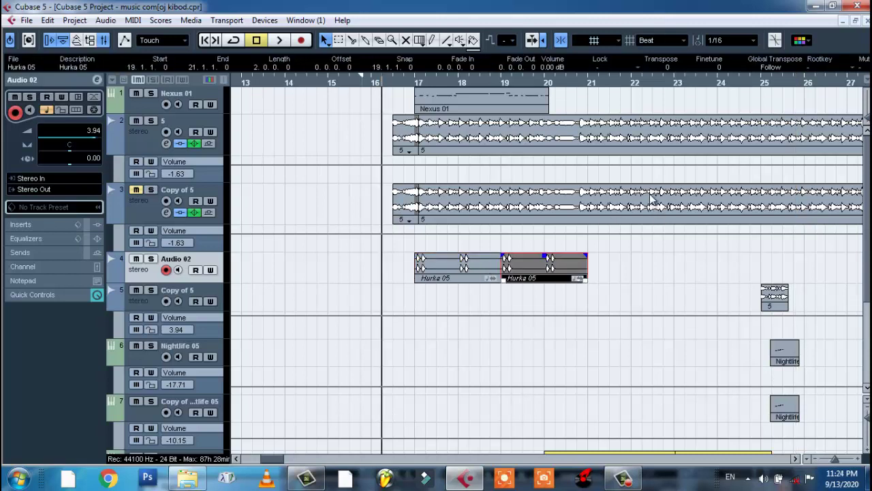
pyautogui.press('space')
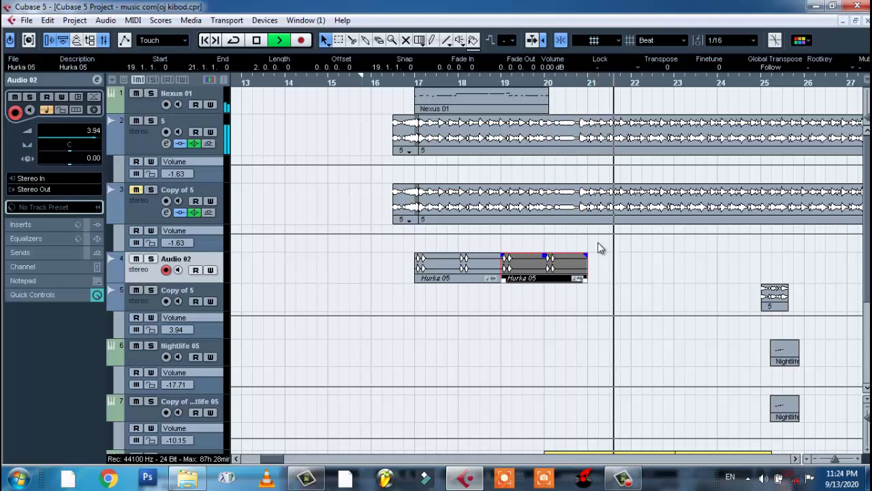
pyautogui.scroll(-3, 401, 184)
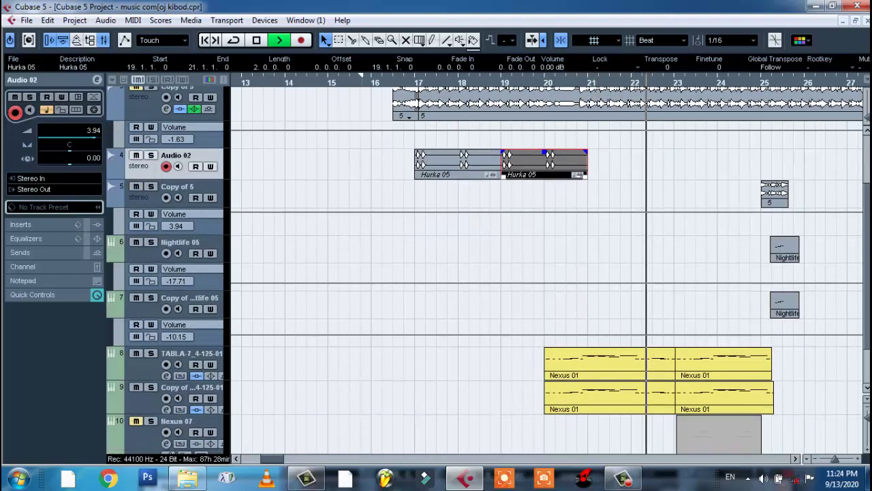
pyautogui.scroll(3, 401, 184)
pyautogui.press('space')
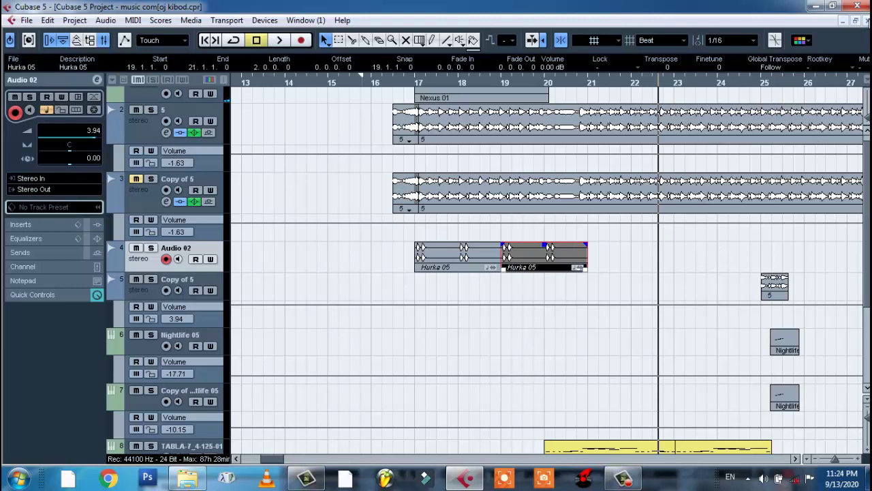
# Close the music com[oj kibod project and the leftover Mixer window.
pyautogui.hotkey('ctrl', 'w')
pyautogui.click(445, 284)
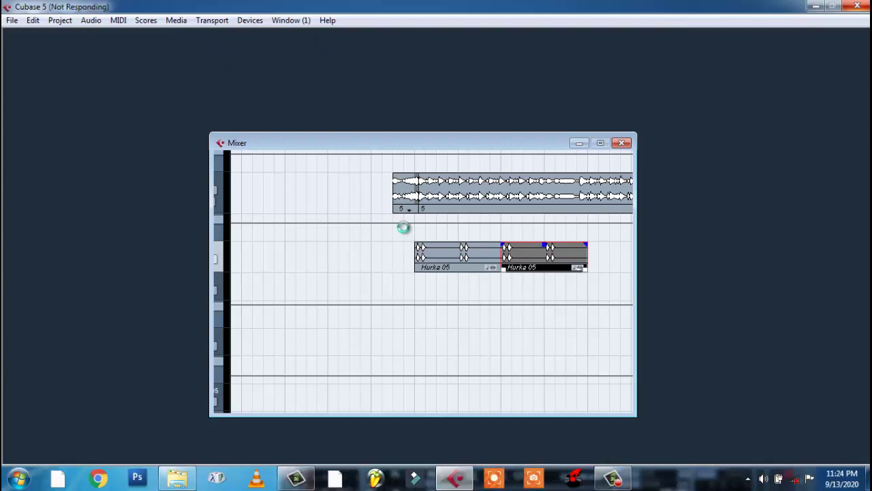
pyautogui.click(622, 142)
# Create a new project without choosing a template, using the Desktop as its project folder.
pyautogui.click(13, 20)
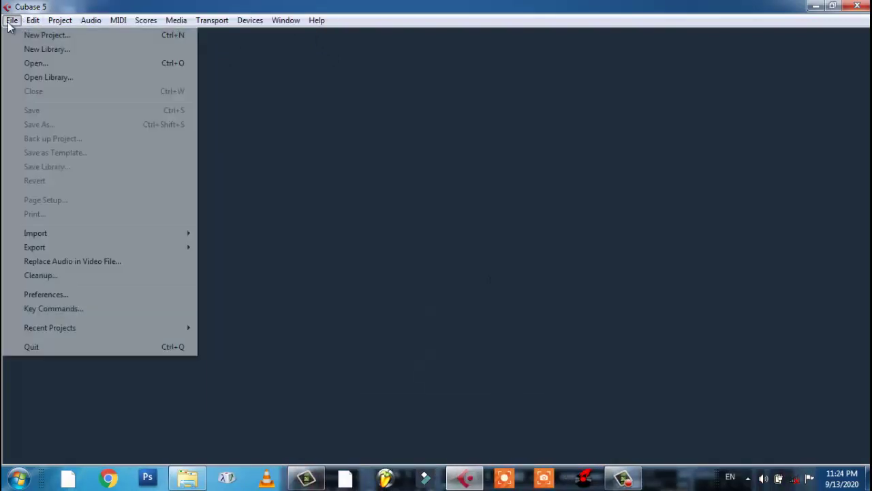
pyautogui.click(23, 34)
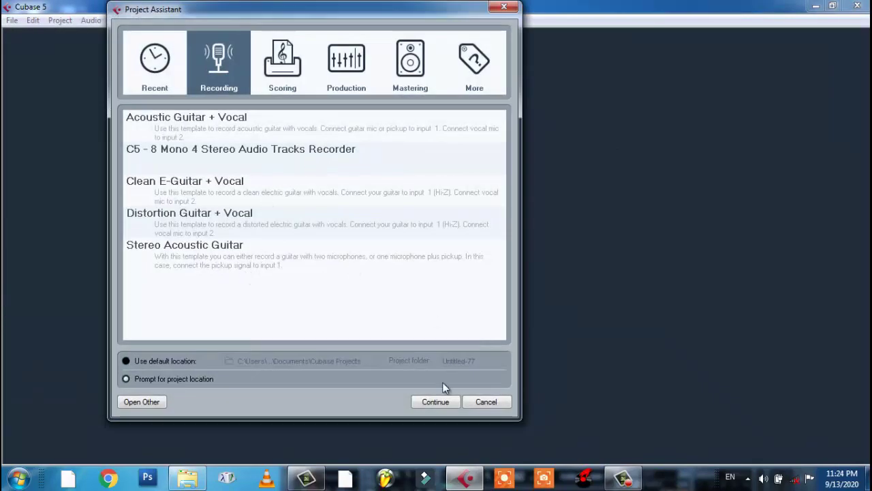
pyautogui.click(436, 402)
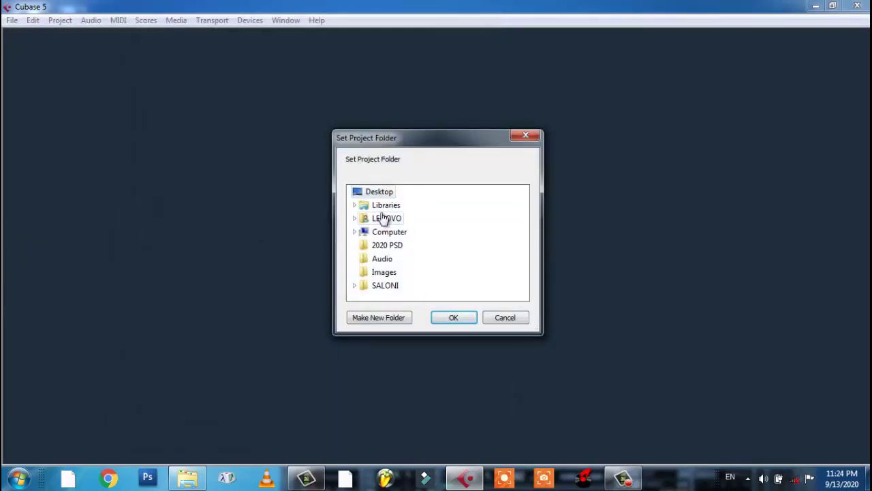
pyautogui.click(446, 319)
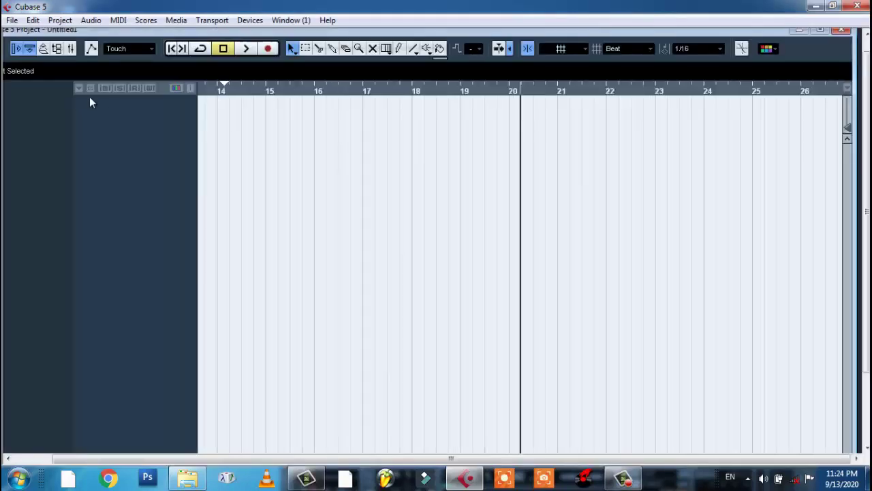
# Add one stereo audio track to the new project and increase the track's height.
pyautogui.rightClick(110, 125)
pyautogui.click(129, 131)
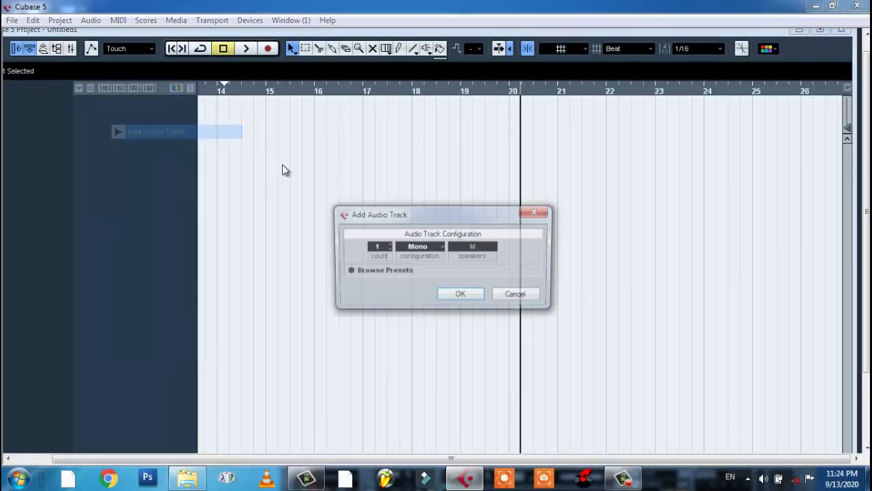
pyautogui.click(433, 253)
pyautogui.click(436, 278)
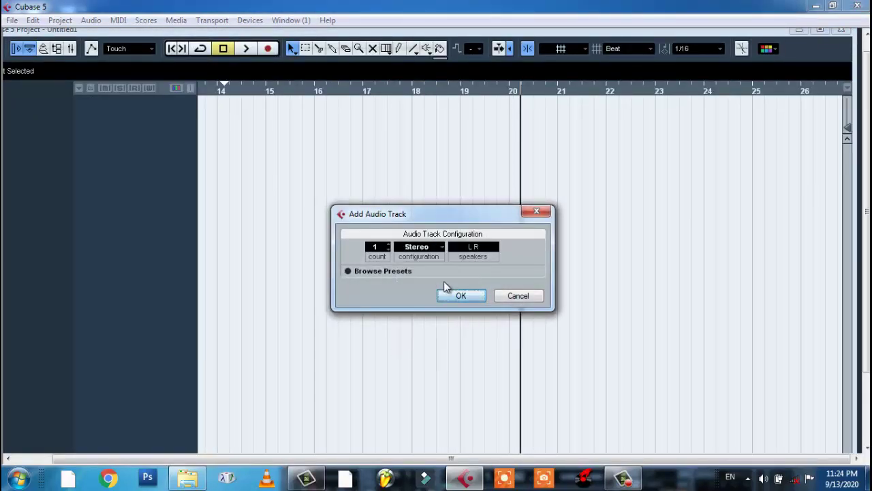
pyautogui.click(461, 296)
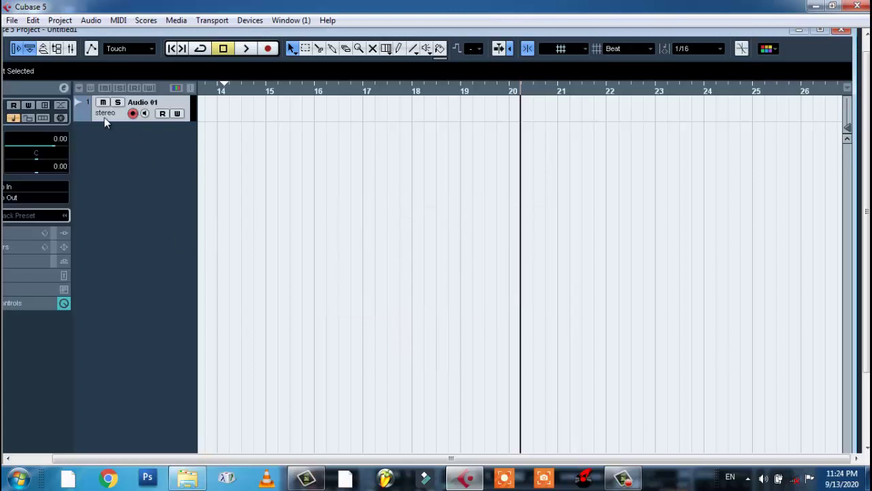
pyautogui.moveTo(121, 139); pyautogui.dragTo(123, 156)
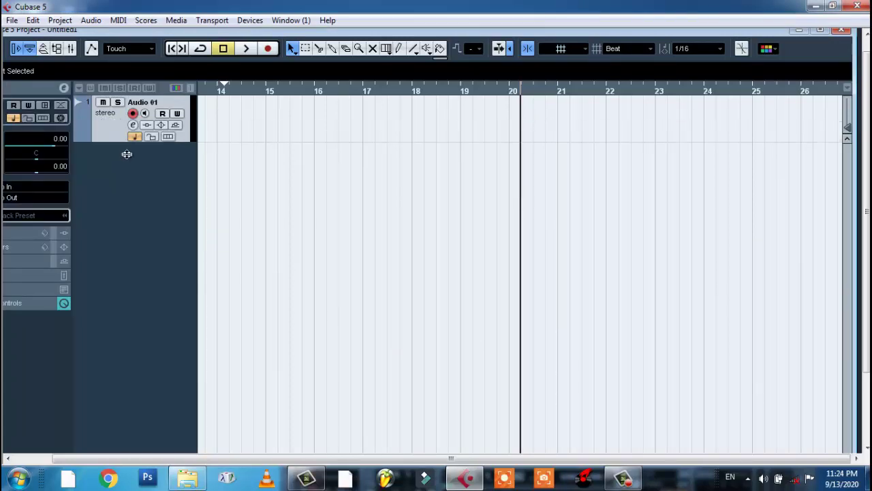
# Switch to the Hurka loop folder, look into Hurka Loop (BPM 130-160), and audition Tumbi All Dj.
pyautogui.click(816, 6)
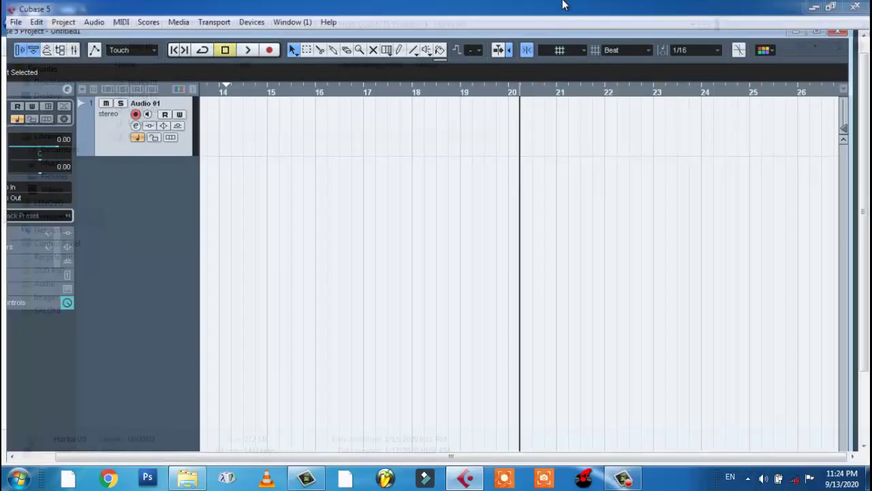
pyautogui.click(10, 25)
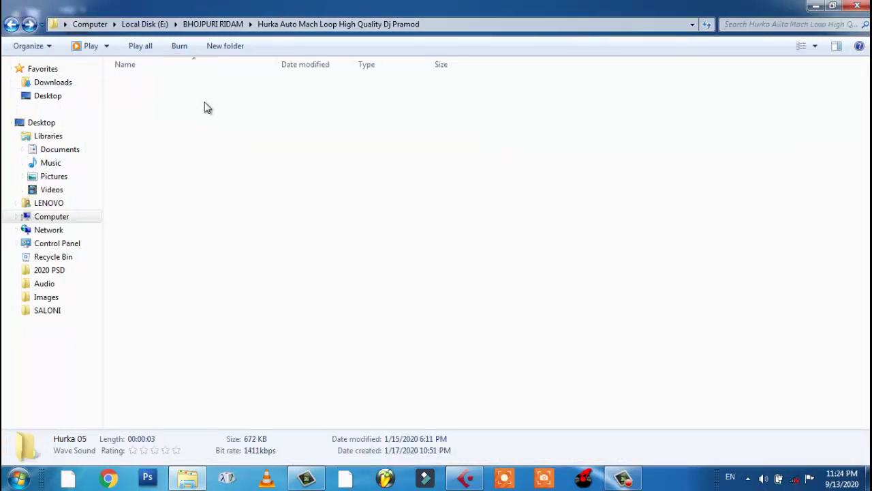
pyautogui.doubleClick(174, 110)
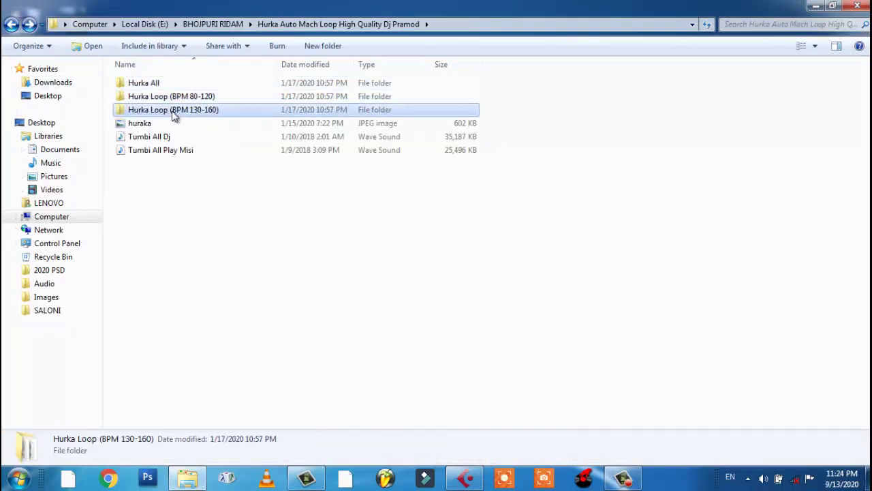
pyautogui.click(10, 26)
pyautogui.click(156, 137)
pyautogui.doubleClick(155, 137)
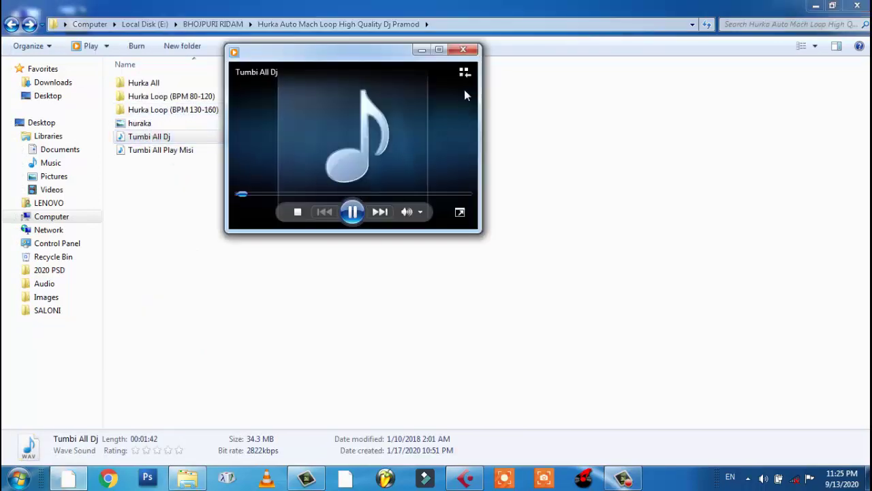
pyautogui.click(463, 52)
# Import Tumbi All Dj onto the Audio 01 track at bar 14 without conversion and briefly play its start.
pyautogui.moveTo(148, 136); pyautogui.dragTo(222, 162)
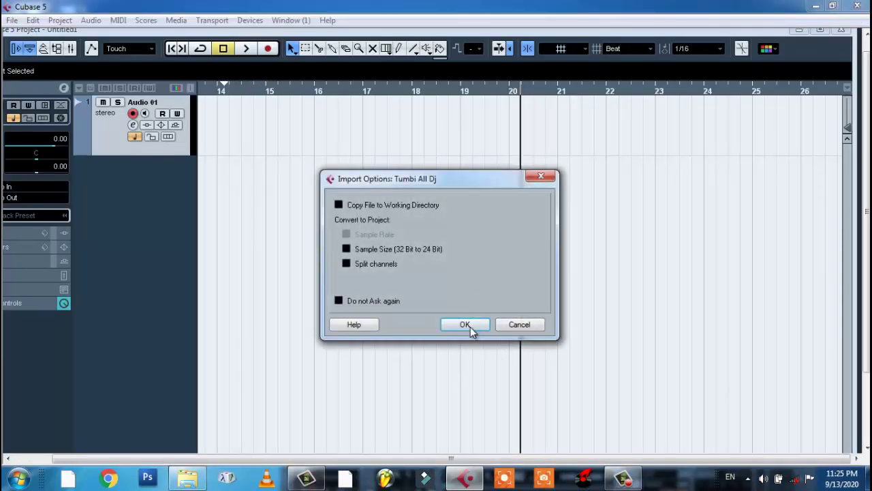
pyautogui.click(466, 324)
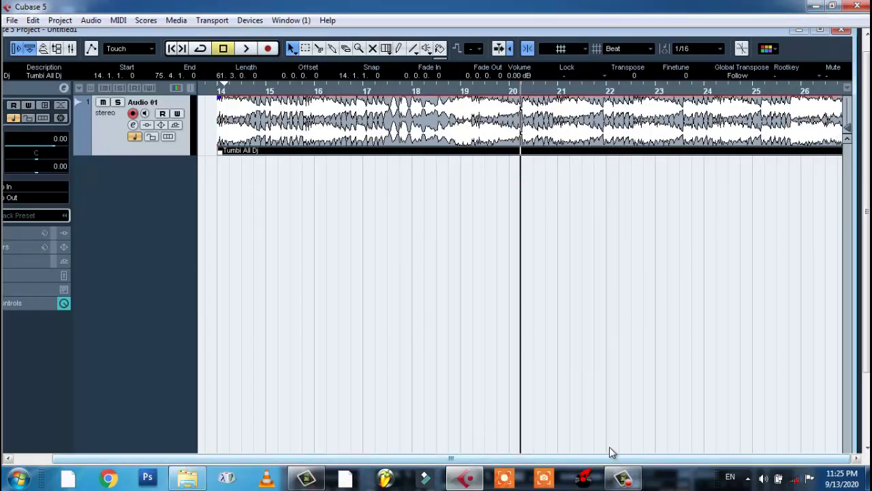
pyautogui.click(215, 88)
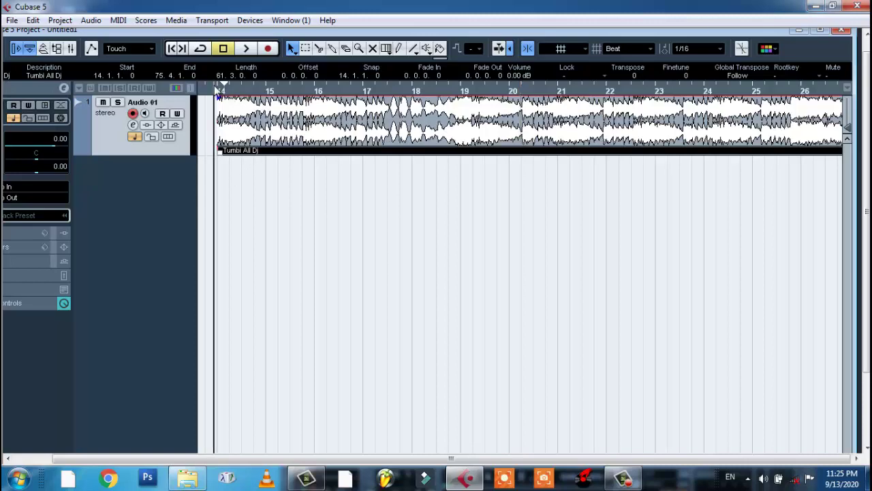
pyautogui.press('space')
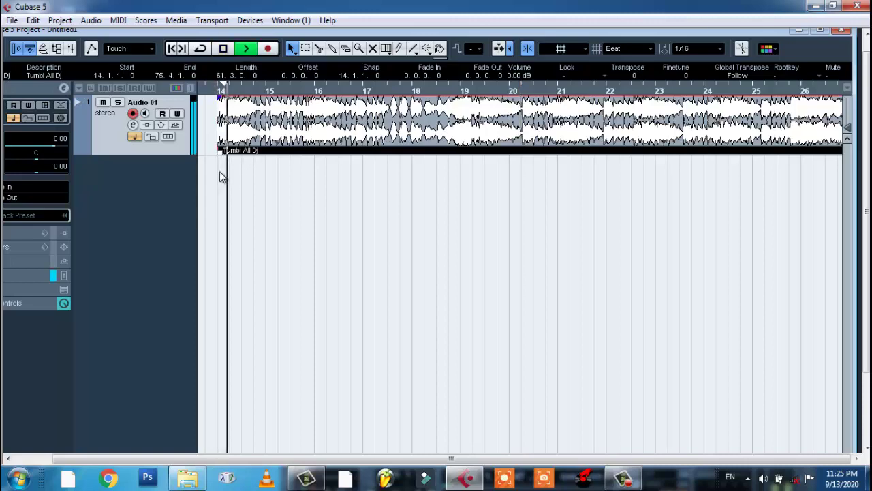
pyautogui.press('space')
# Switch back to the loop folder, open Hurka All, and audition Hurka 03 and Hurka 04.
pyautogui.click(817, 7)
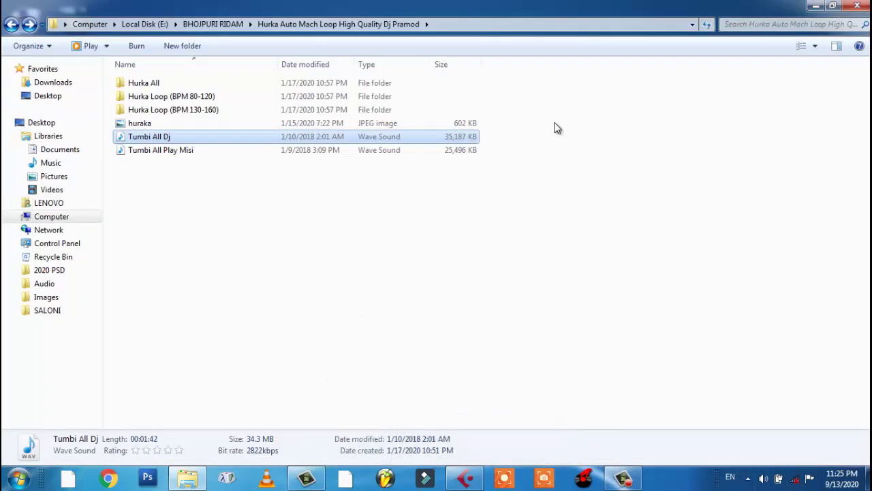
pyautogui.doubleClick(157, 86)
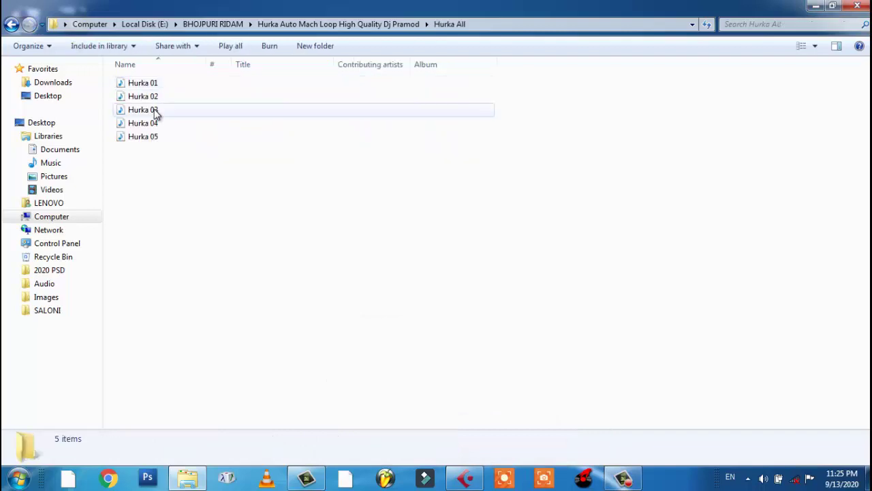
pyautogui.click(155, 114)
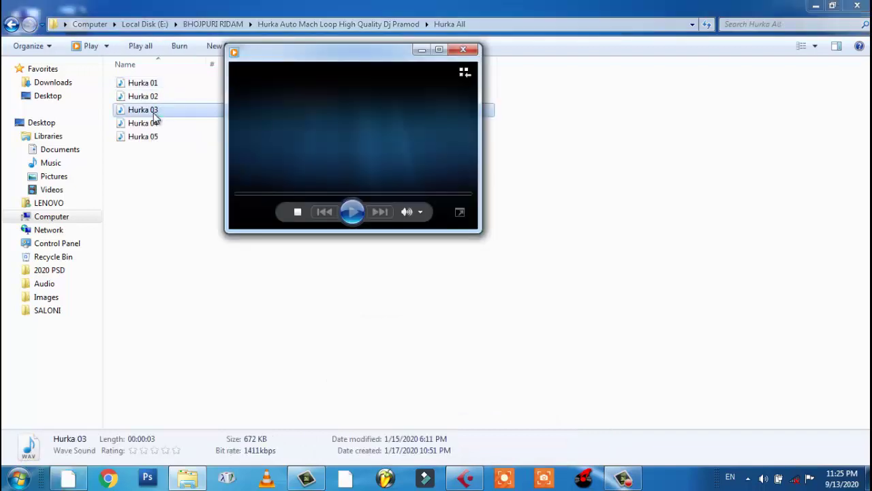
pyautogui.doubleClick(146, 130)
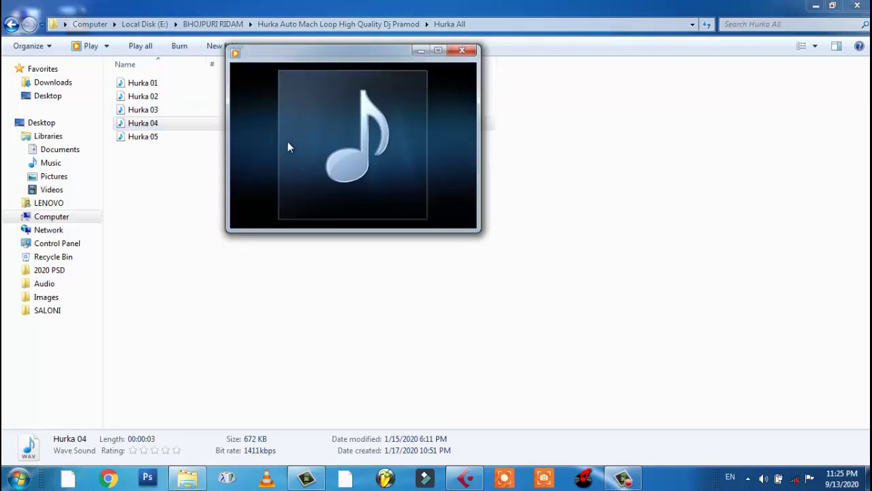
# Import all five Hurka loops at bar 17 onto different tracks without copying or converting them.
pyautogui.moveTo(150, 167); pyautogui.dragTo(139, 58)
pyautogui.moveTo(161, 123); pyautogui.dragTo(372, 238)
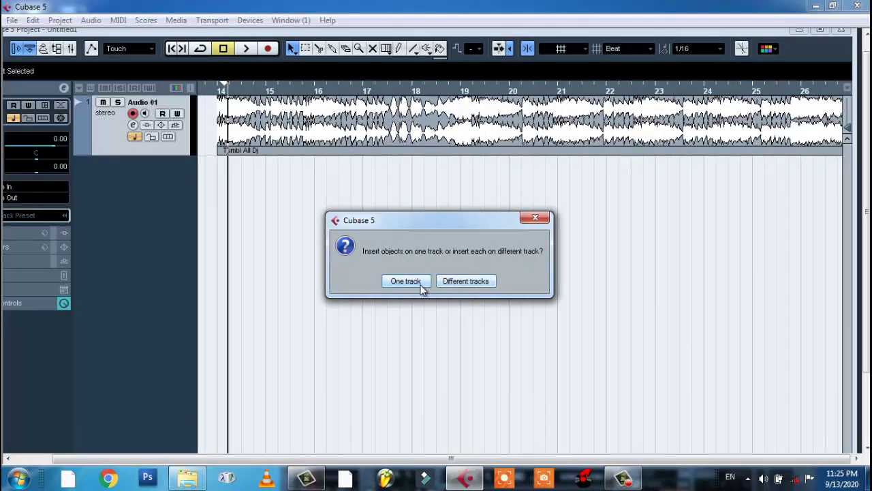
pyautogui.click(461, 281)
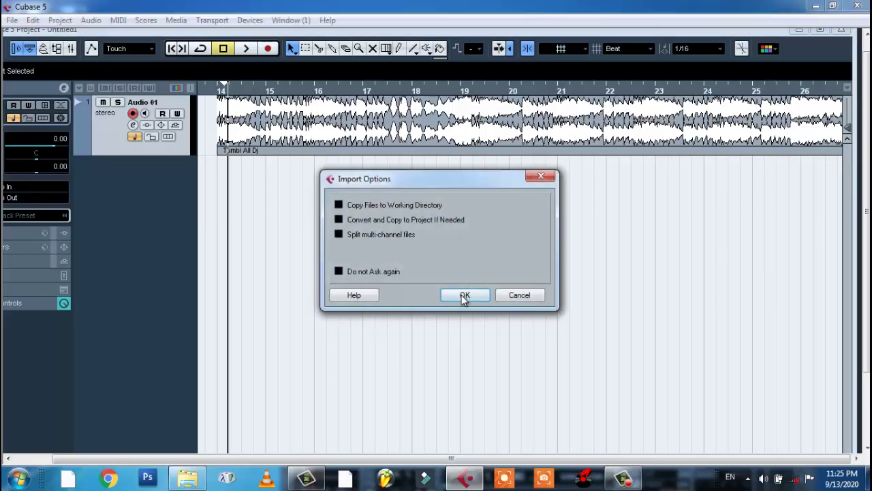
pyautogui.click(463, 293)
pyautogui.click(495, 289)
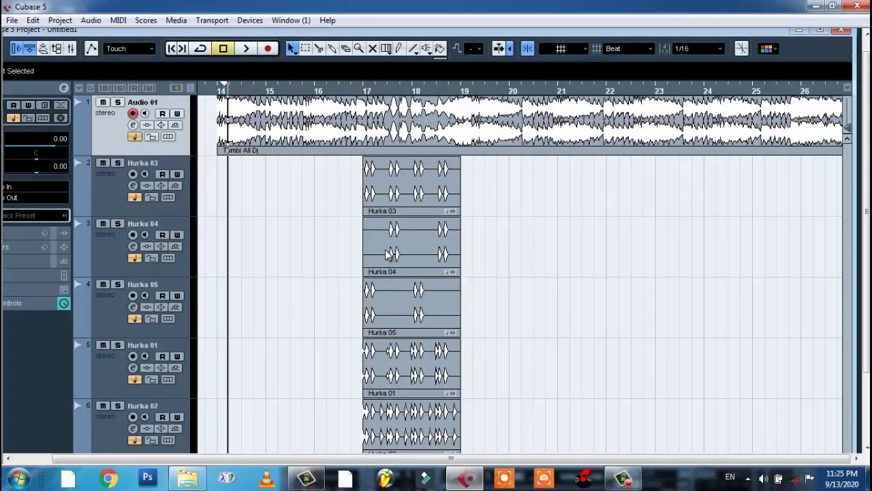
# Move the Hurka 04, 05, 01 and 02 events to bar 22 and duplicate the Hurka 03 event to bar 19.
pyautogui.moveTo(340, 252); pyautogui.dragTo(494, 419)
pyautogui.moveTo(410, 253); pyautogui.dragTo(654, 251)
pyautogui.click(458, 201)
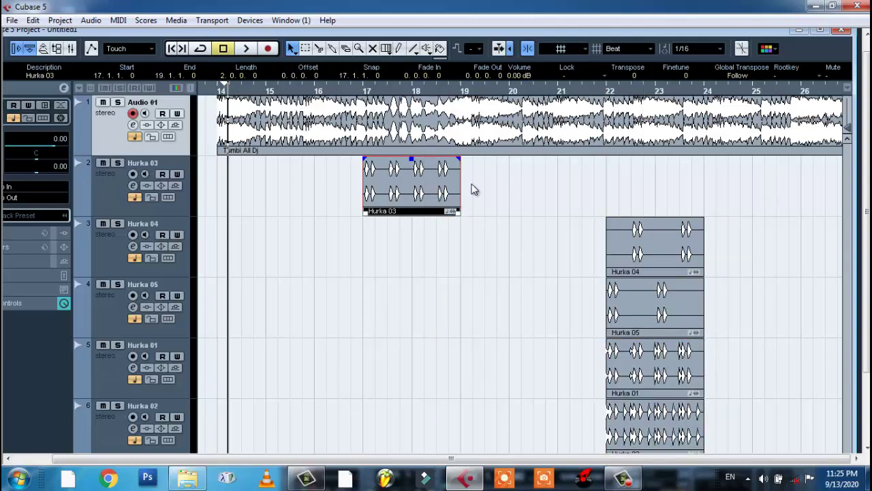
pyautogui.hotkey('ctrl', 'd')
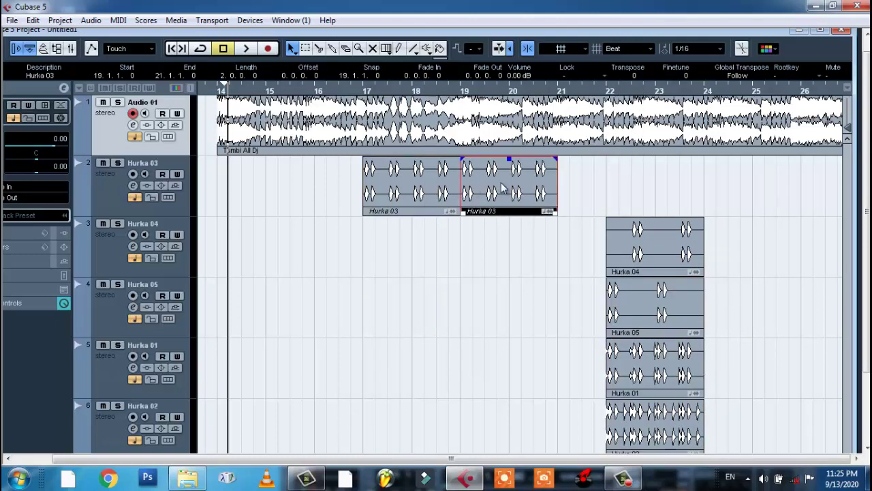
# Play Tumbi All Dj together with the Hurka 03 loops from bar 17 to nearly bar 21.
pyautogui.click(371, 91)
pyautogui.press('space')
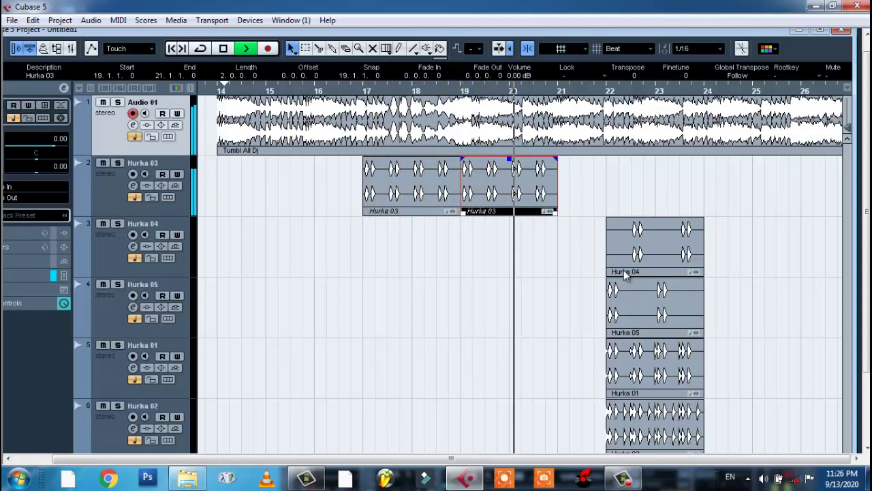
pyautogui.press('space')
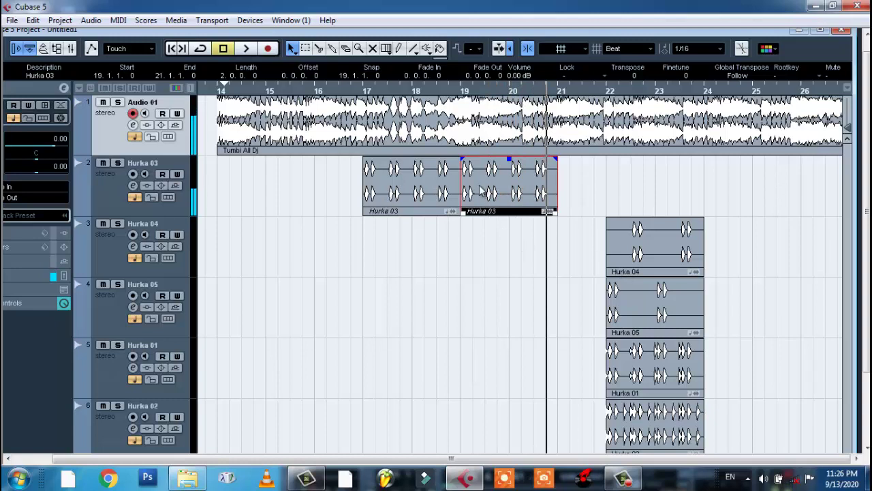
# Line up Hurka 04 and 05 at bars 22 and 24 on the Hurka 03 track, and Hurka 01 and 02 at bars 26 and 28 on the Hurka 04 track.
pyautogui.moveTo(655, 237); pyautogui.dragTo(658, 178)
pyautogui.moveTo(637, 293); pyautogui.dragTo(738, 173)
pyautogui.moveTo(665, 370); pyautogui.dragTo(784, 252)
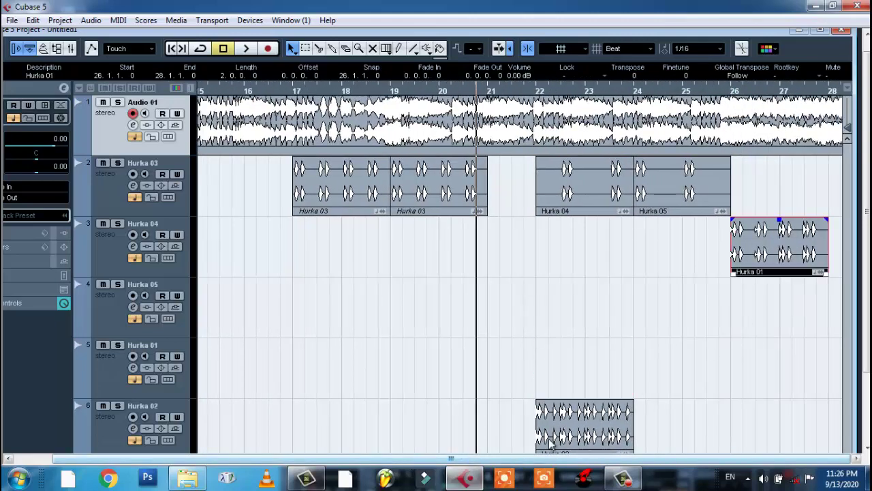
pyautogui.moveTo(551, 443); pyautogui.dragTo(803, 256)
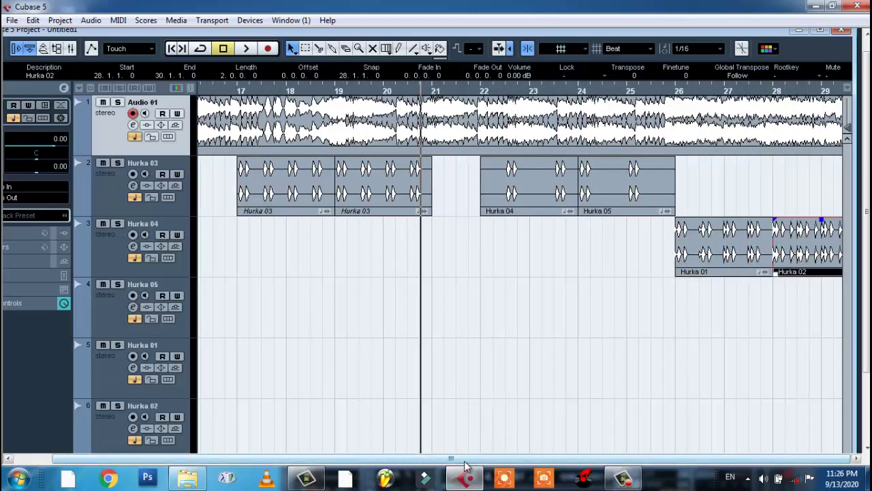
# Play the Hurka 04, 05, 01 and 02 loops against Tumbi All Dj, starting just before bar 22.
pyautogui.click(471, 89)
pyautogui.press('space')
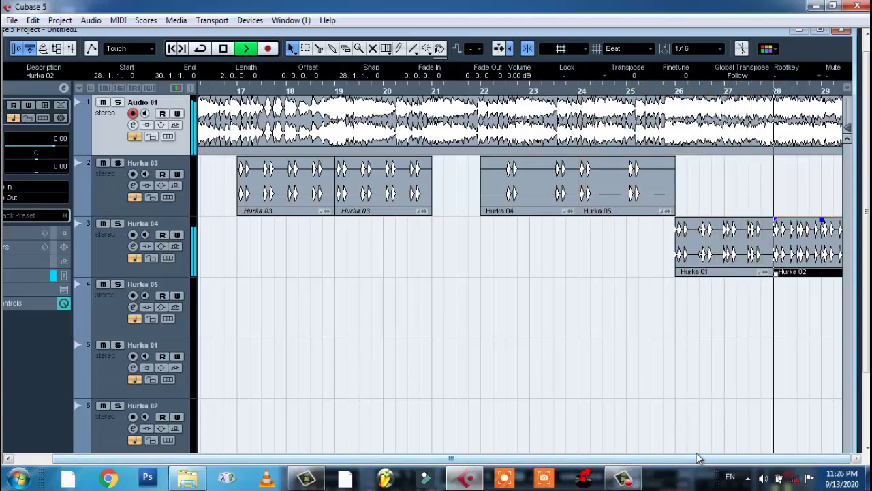
pyautogui.moveTo(468, 458); pyautogui.dragTo(467, 458)
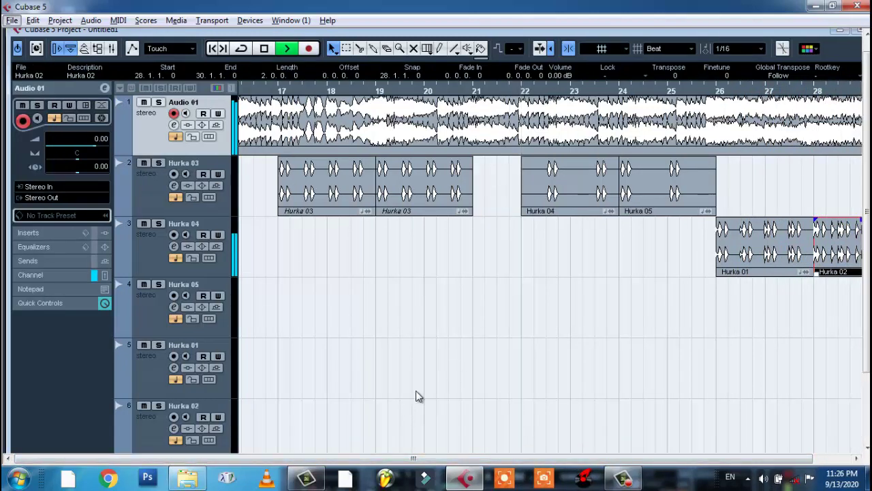
pyautogui.hotkey('alt', 'space')
pyautogui.press('Escape')
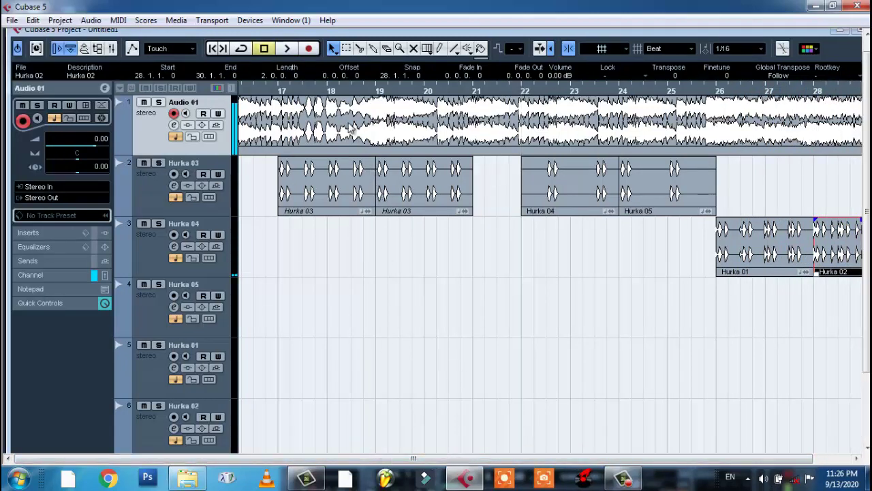
pyautogui.press('space')
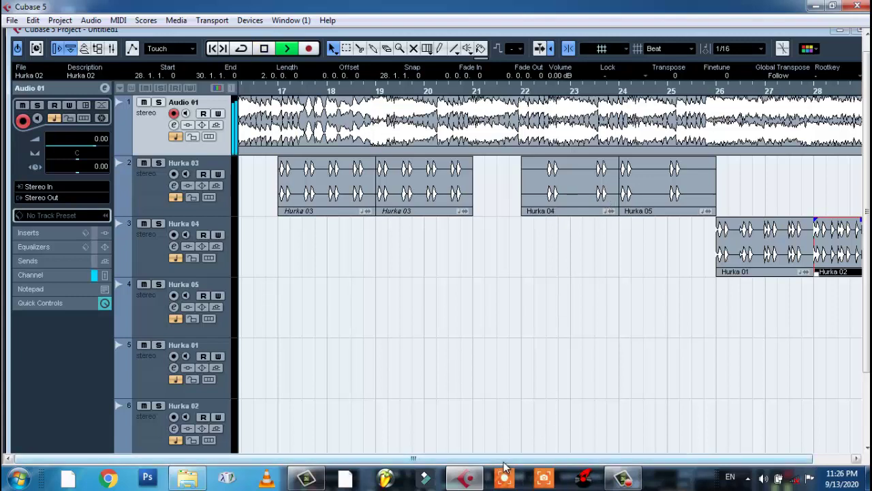
pyautogui.moveTo(699, 457); pyautogui.dragTo(700, 458)
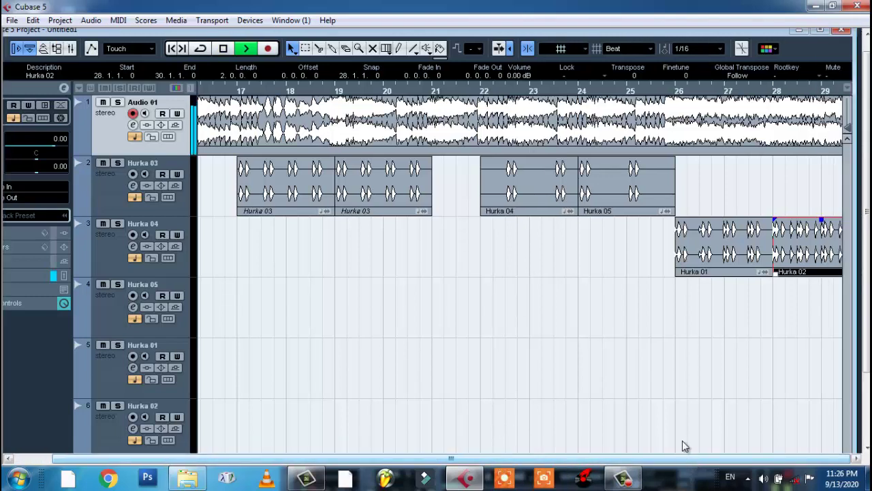
# Maximize the project window and stop playback.
pyautogui.click(821, 30)
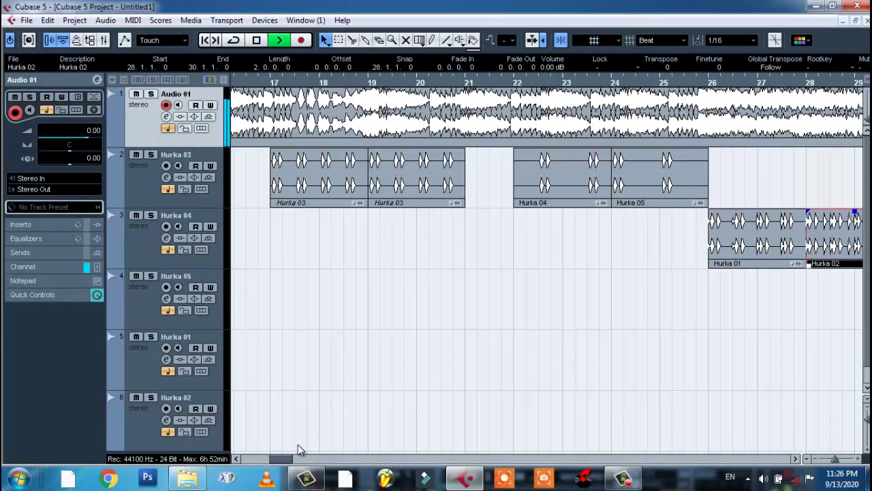
pyautogui.moveTo(284, 462)
pyautogui.mouseDown()
pyautogui.moveTo(310, 459)
pyautogui.moveTo(291, 454)
pyautogui.mouseUp()
pyautogui.press('space')
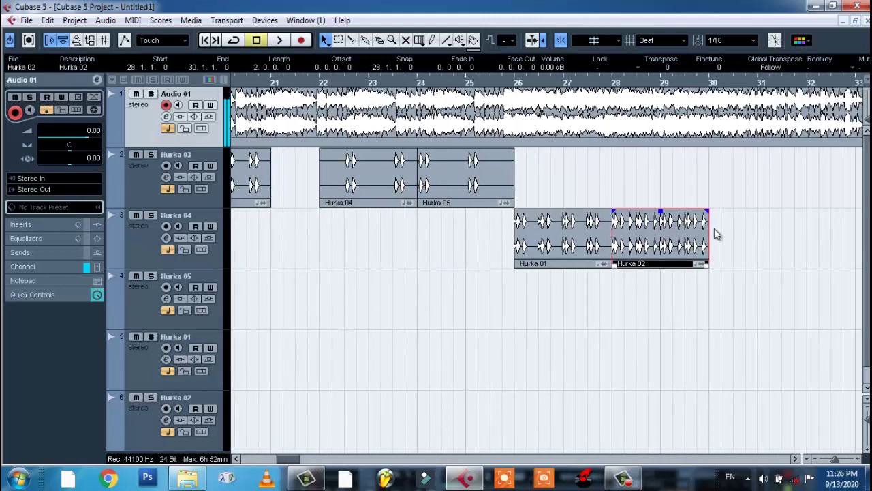
# Select the second Hurka 03 event with the Hurka 04, 05, 01 and 02 events and move the group to start at bar 32.
pyautogui.moveTo(749, 202); pyautogui.dragTo(262, 250)
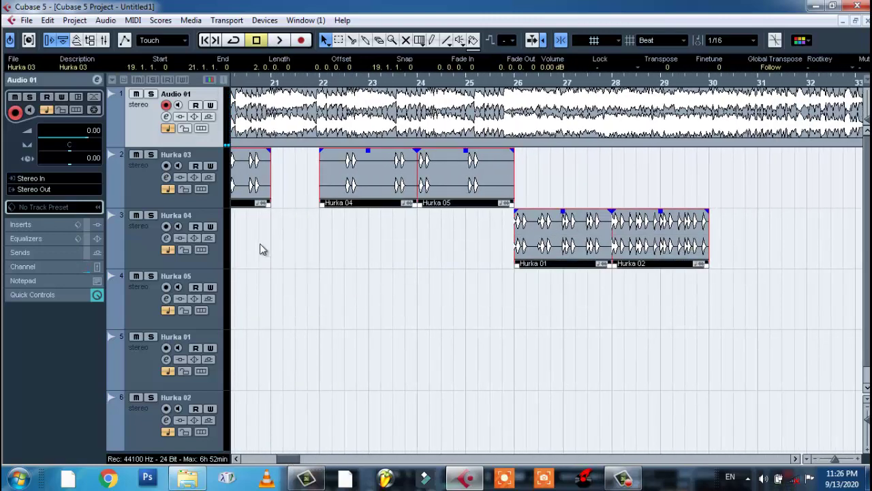
pyautogui.moveTo(263, 190); pyautogui.dragTo(831, 181)
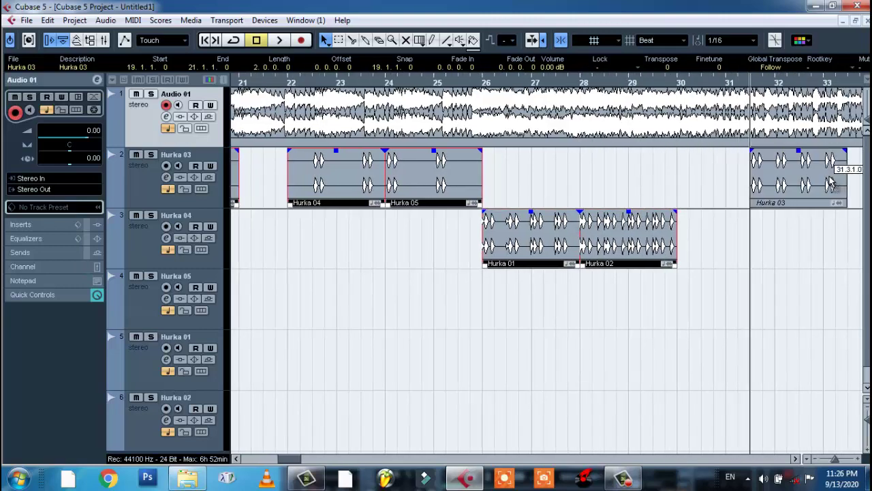
pyautogui.moveTo(857, 215); pyautogui.dragTo(857, 215)
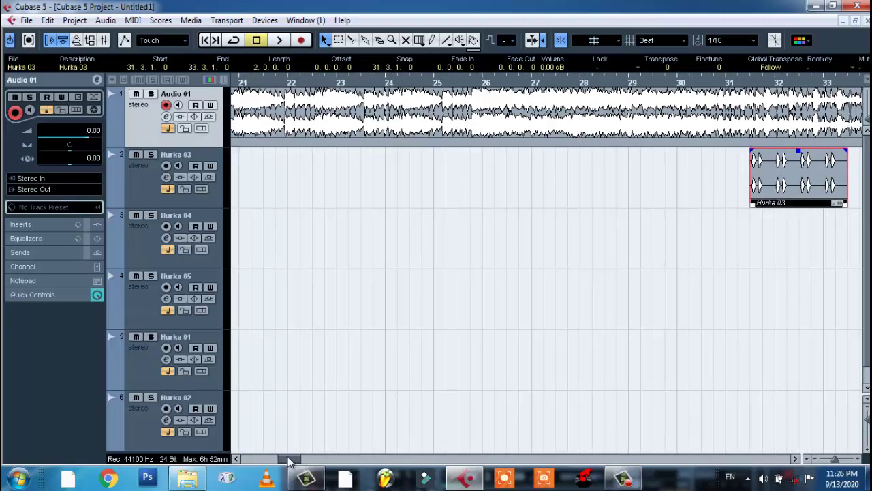
pyautogui.moveTo(289, 462); pyautogui.dragTo(300, 463)
pyautogui.moveTo(526, 169); pyautogui.dragTo(550, 171)
# Play the moved loops with Tumbi All Dj from just before bar 32, skip ahead to bars 39 and 41, and stop.
pyautogui.click(488, 83)
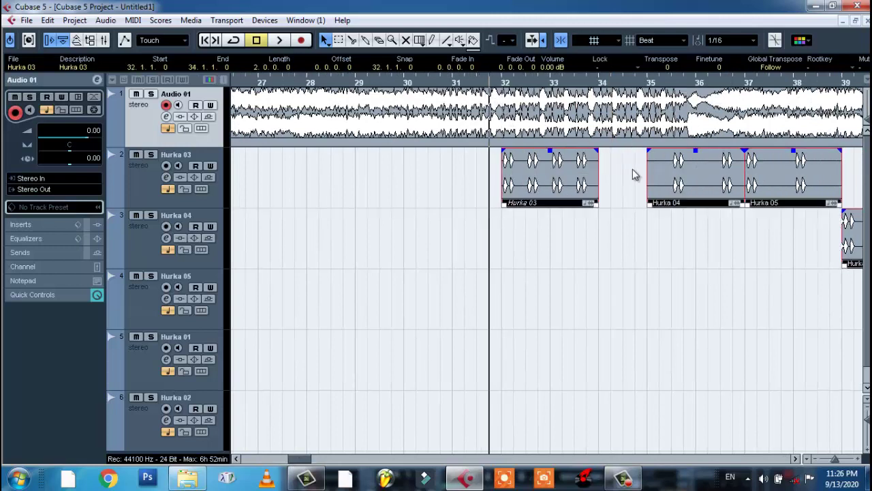
pyautogui.press('space')
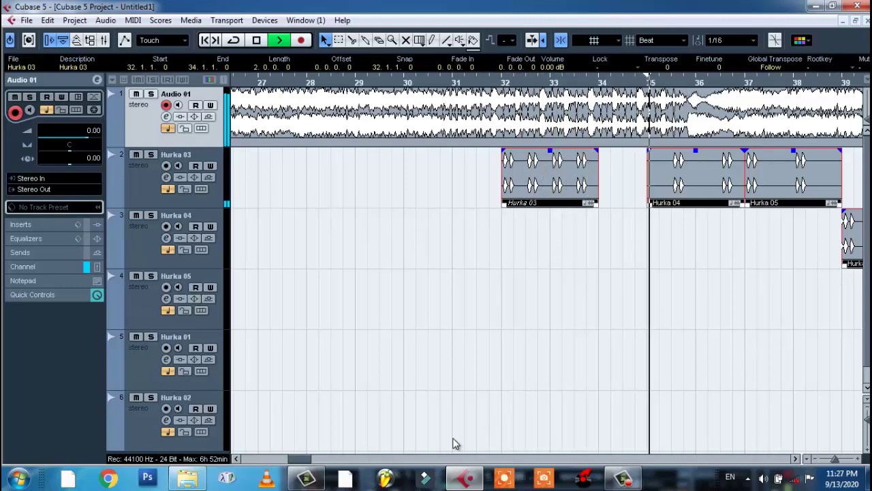
pyautogui.moveTo(306, 460); pyautogui.dragTo(317, 460)
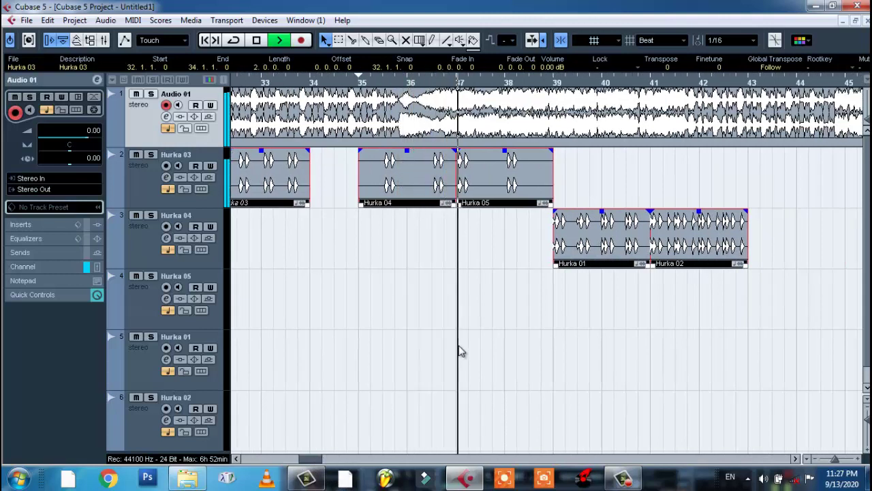
pyautogui.click(560, 82)
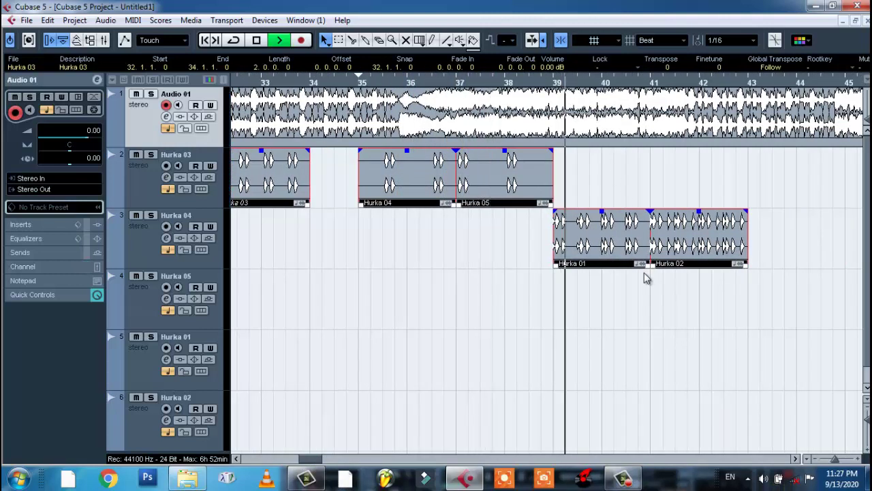
pyautogui.click(650, 79)
pyautogui.press('space')
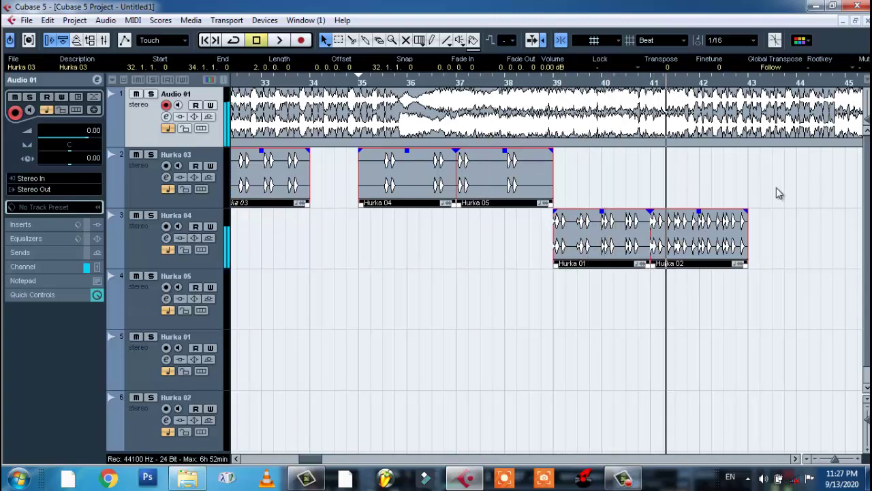
pyautogui.moveTo(776, 188); pyautogui.dragTo(722, 225)
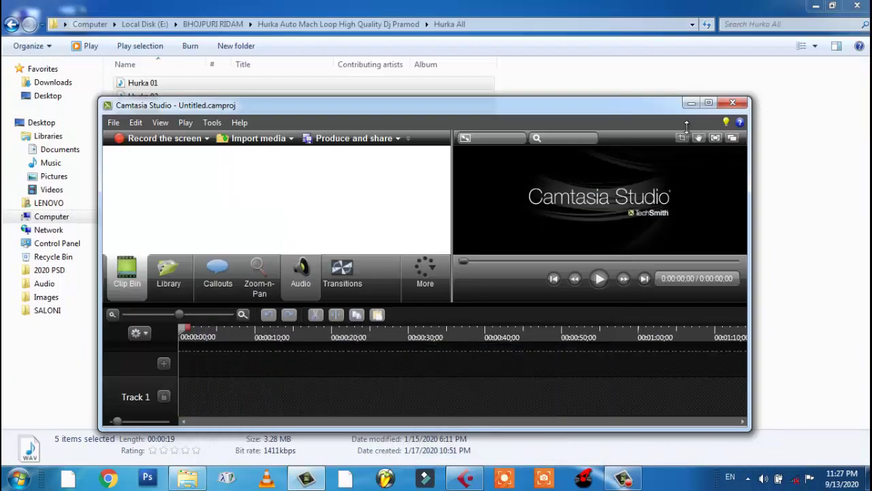
# Minimize Camtasia Studio and open the Hurka Loop (BPM 80-120) folder in the loop collection.
pyautogui.click(691, 102)
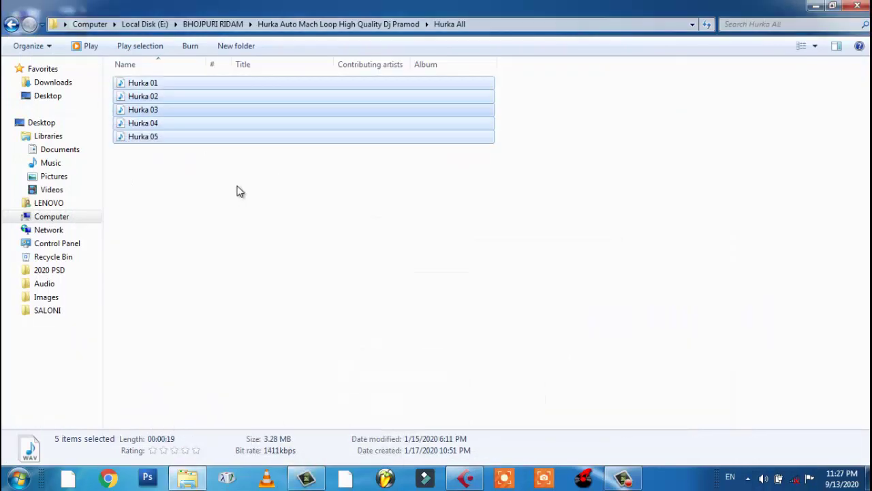
pyautogui.click(11, 27)
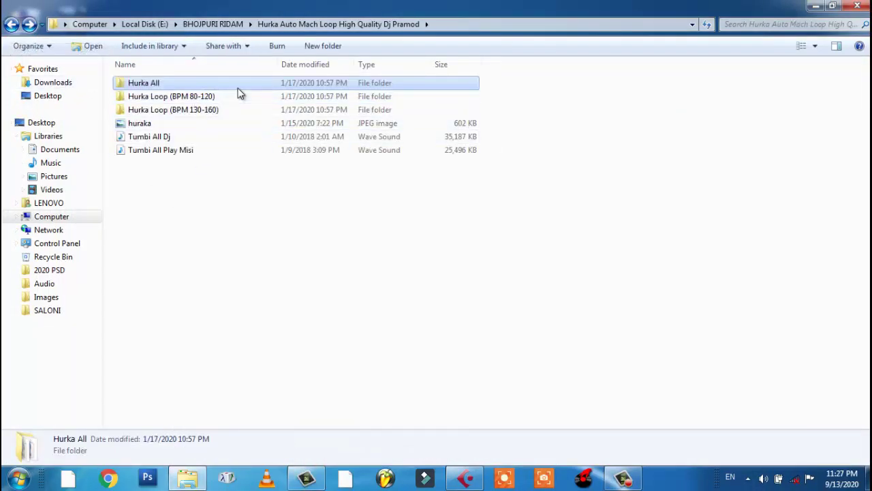
pyautogui.doubleClick(143, 99)
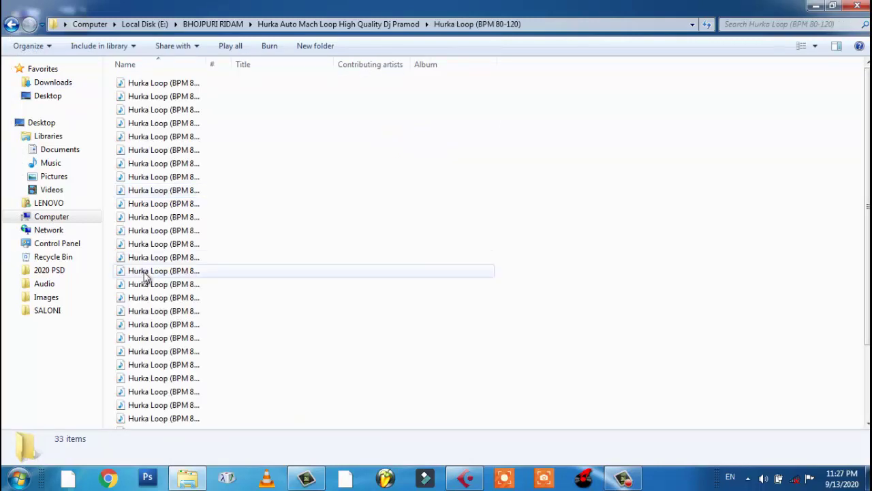
# Audition Hurka Loop (BPM 80-120) 15, 18 and 21, and close the media player.
pyautogui.click(151, 271)
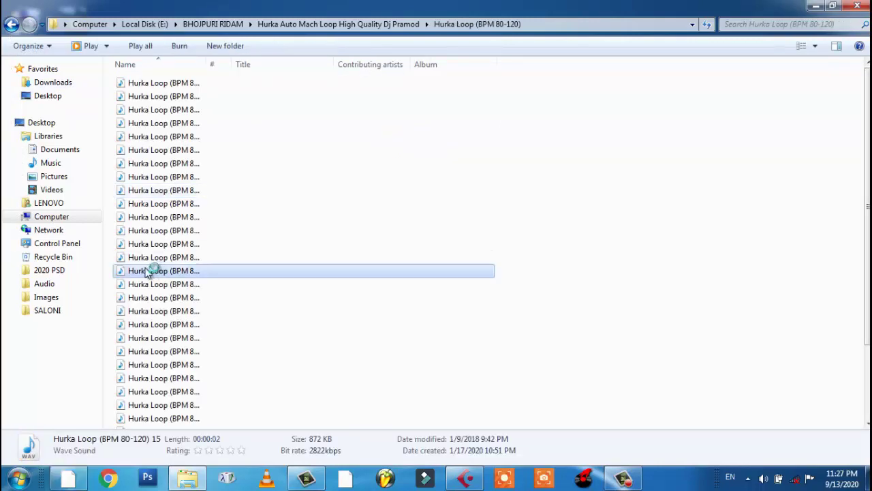
pyautogui.doubleClick(148, 271)
pyautogui.click(183, 313)
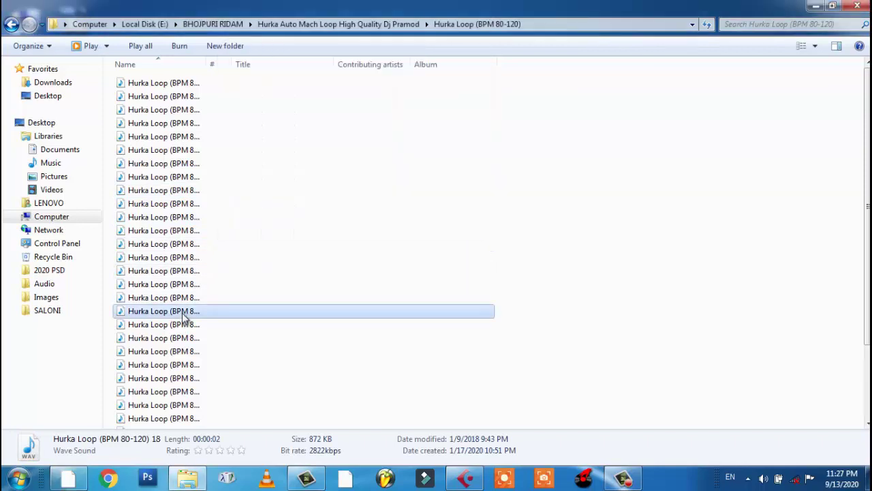
pyautogui.doubleClick(184, 313)
pyautogui.click(164, 351)
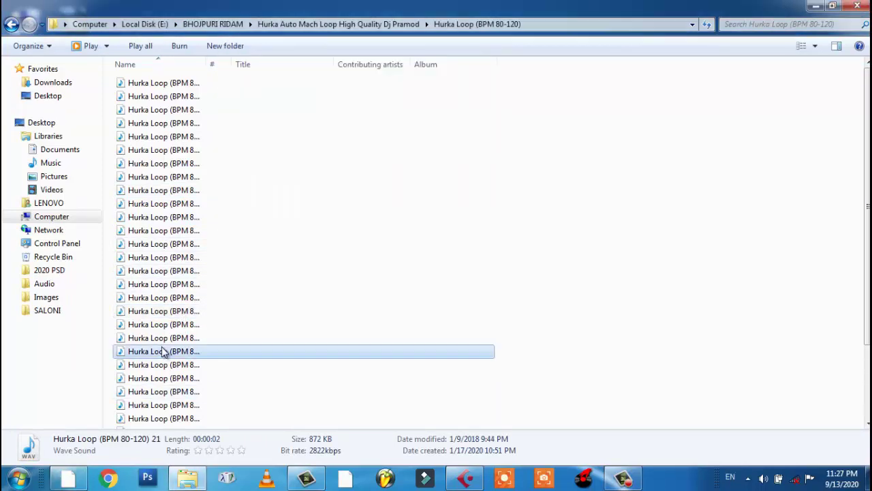
pyautogui.doubleClick(164, 351)
pyautogui.click(463, 51)
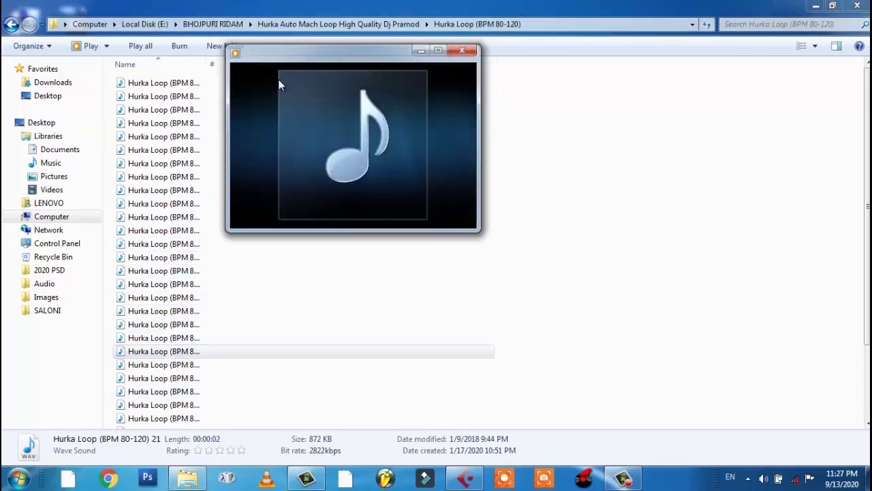
# Open the Hurka Loop (BPM 130-160) folder and audition loops 16, 24, 25, 26 and 27.
pyautogui.click(11, 26)
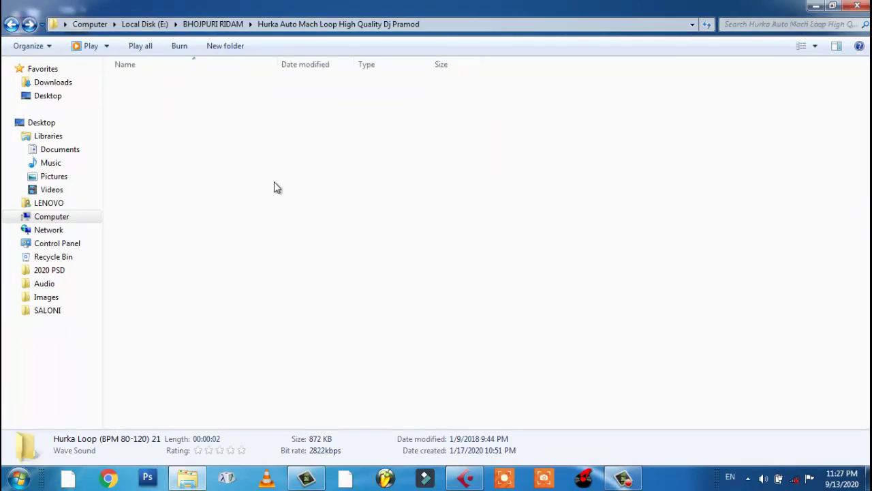
pyautogui.doubleClick(211, 111)
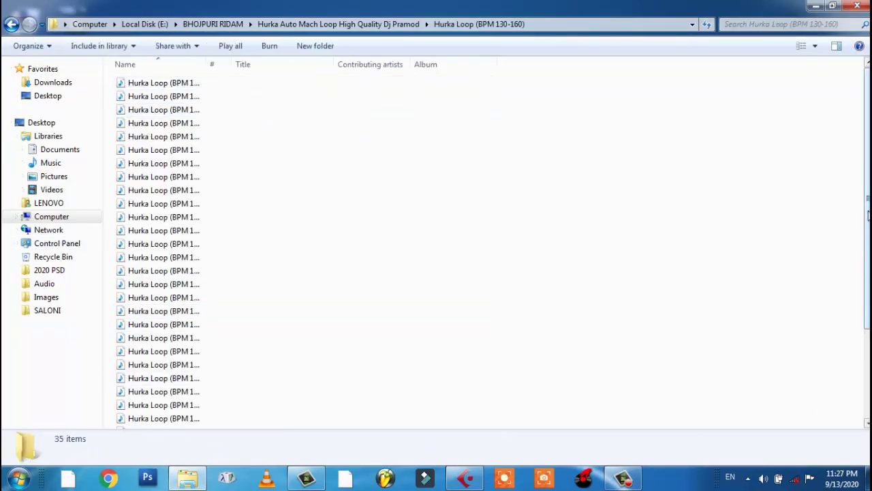
pyautogui.scroll(-3, 868, 215)
pyautogui.click(157, 207)
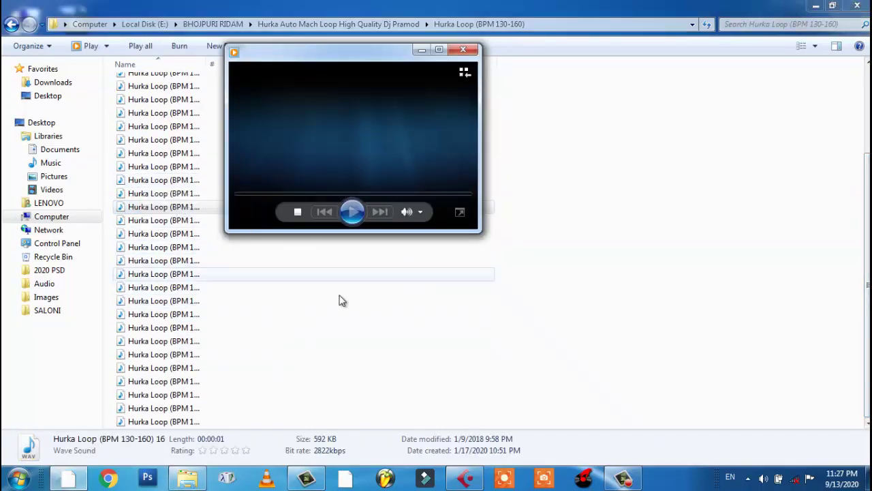
pyautogui.doubleClick(132, 315)
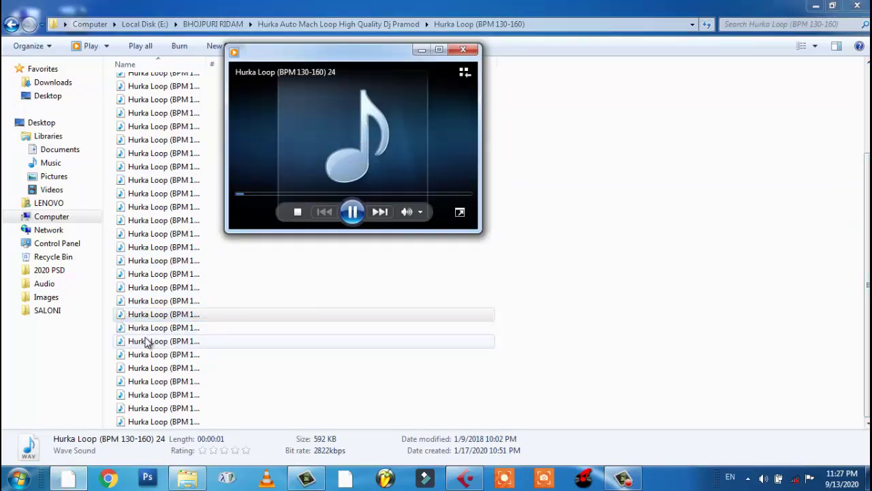
pyautogui.press('Down')
pyautogui.press('Return')
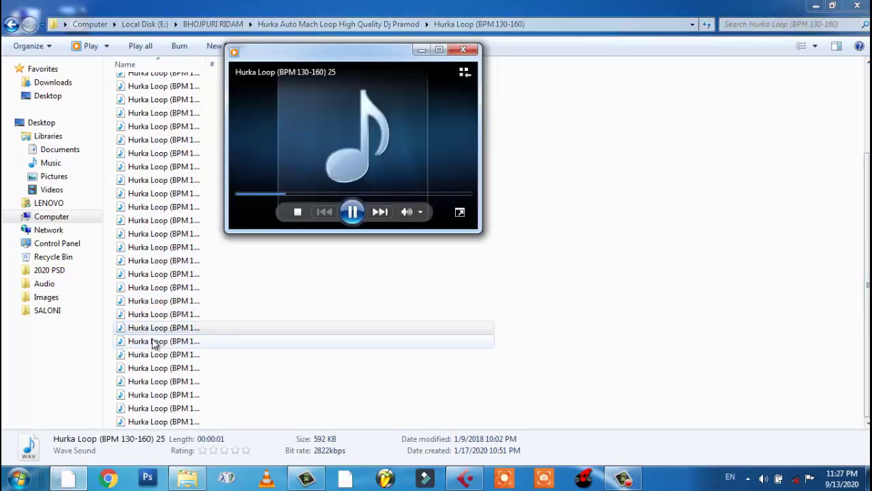
pyautogui.press('Down')
pyautogui.press('Return')
pyautogui.press('Down')
pyautogui.press('Return')
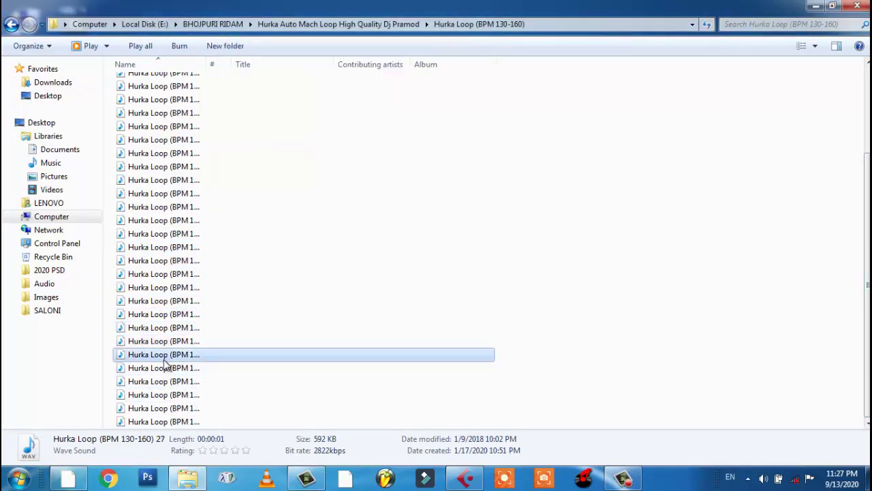
# Audition Hurka Loop (BPM 130-160) 8, 9, 10 and 11.
pyautogui.doubleClick(133, 87)
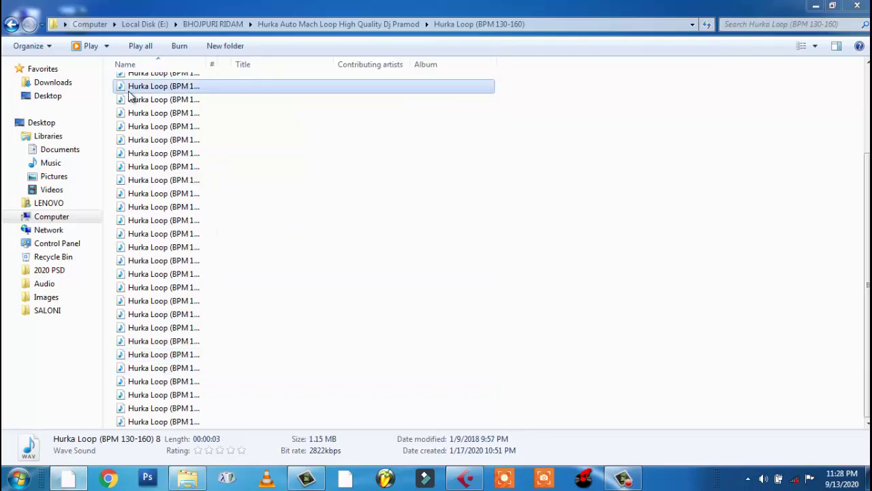
pyautogui.doubleClick(167, 102)
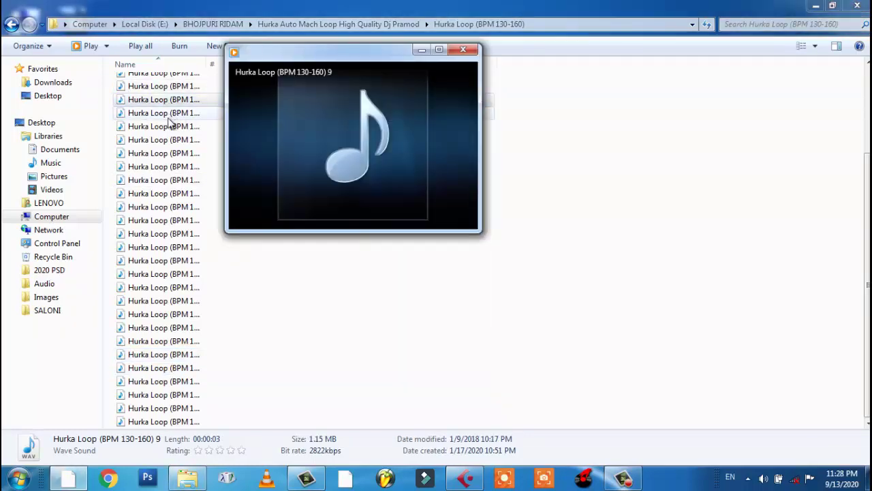
pyautogui.doubleClick(168, 116)
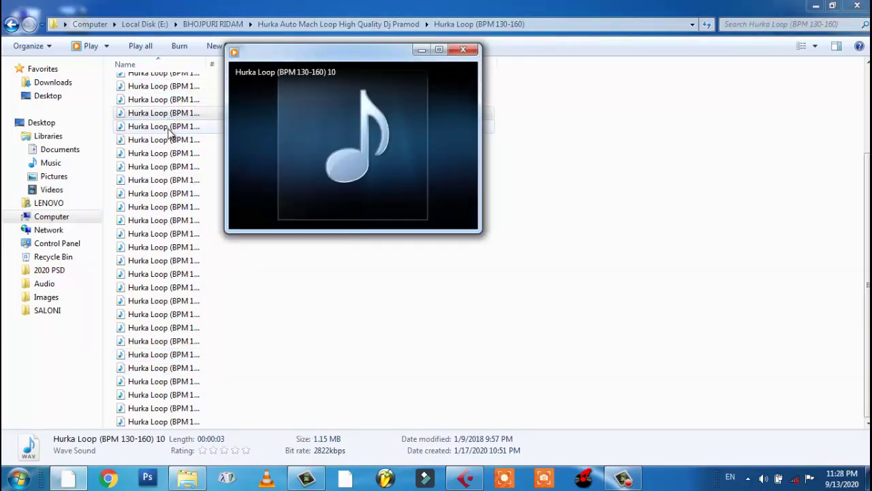
pyautogui.doubleClick(171, 140)
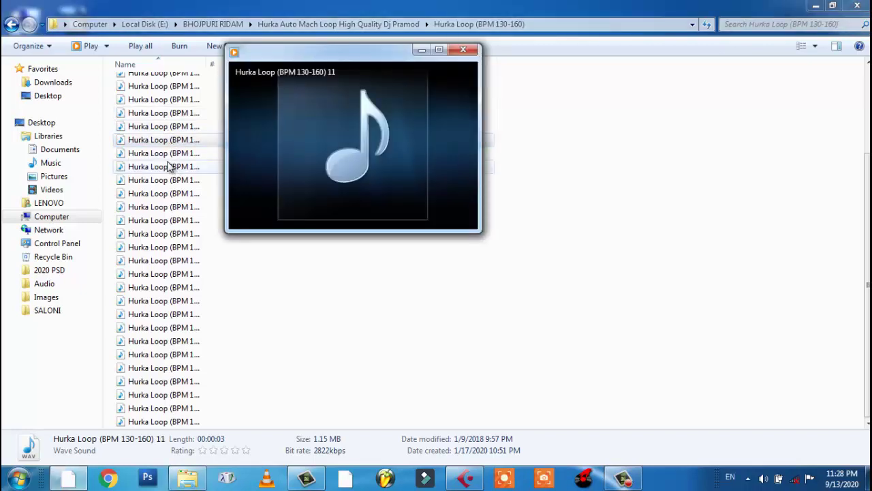
# Audition Hurka Loop (BPM 130-160) 12, 13 and 14, and close the media player.
pyautogui.doubleClick(167, 153)
pyautogui.doubleClick(167, 166)
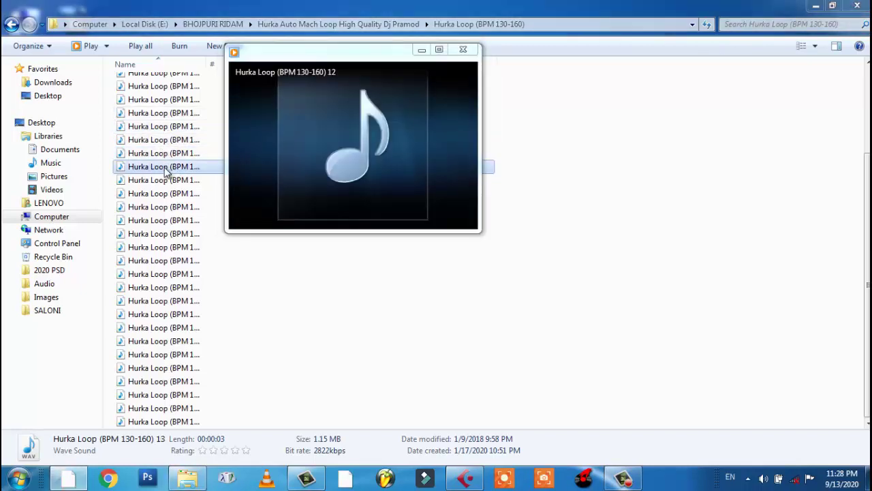
pyautogui.doubleClick(174, 181)
pyautogui.moveTo(424, 76)
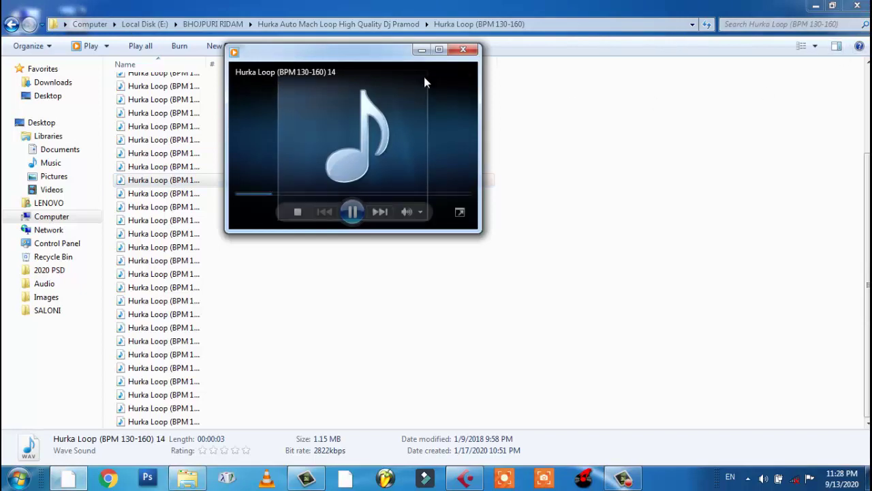
pyautogui.click(464, 49)
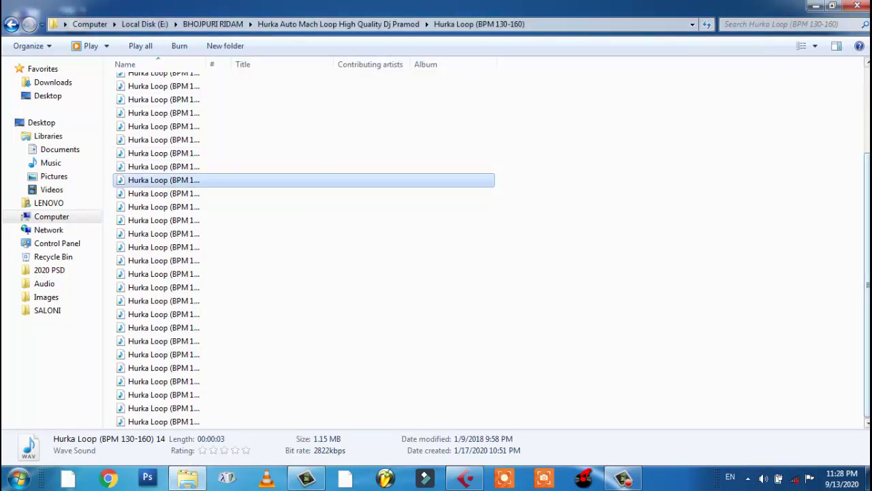
# Return to the parent loop collection folder and close the file browser window.
pyautogui.scroll(3, 19, 233)
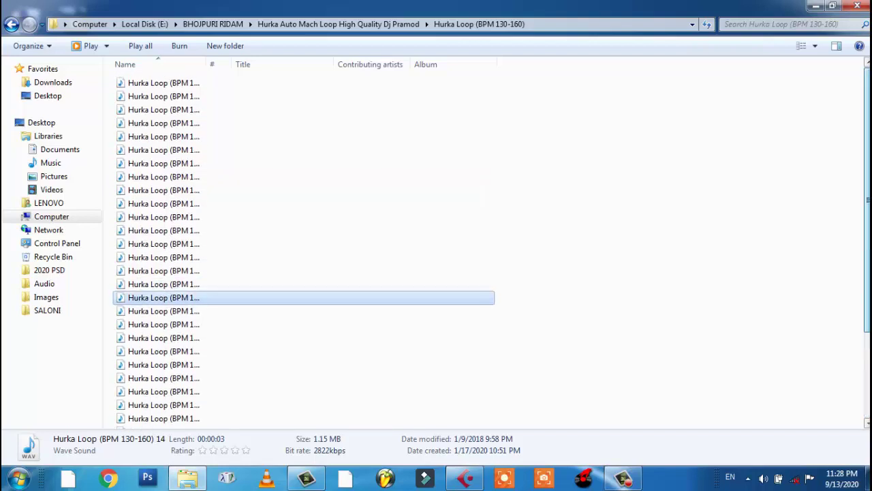
pyautogui.press('BackSpace')
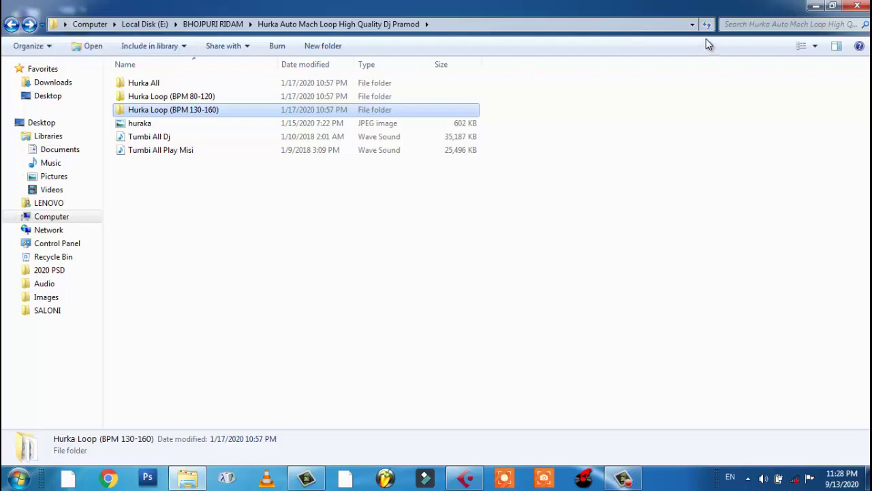
pyautogui.click(857, 5)
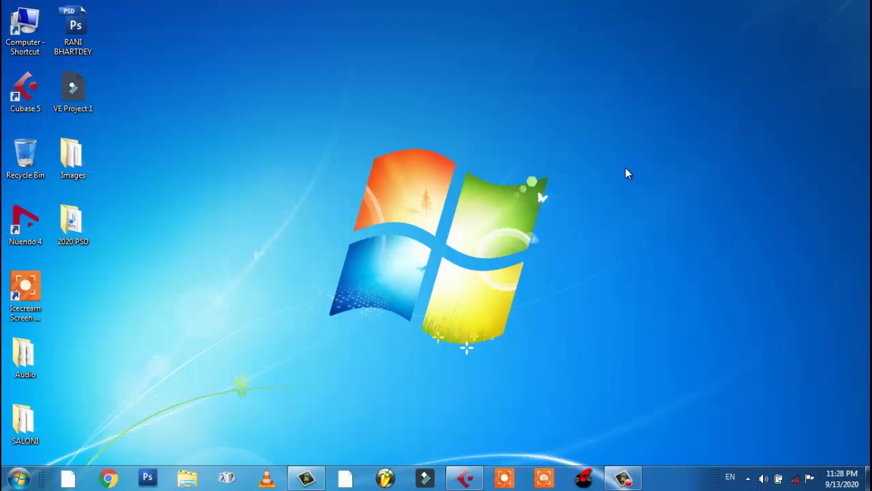
pyautogui.rightClick(549, 108)
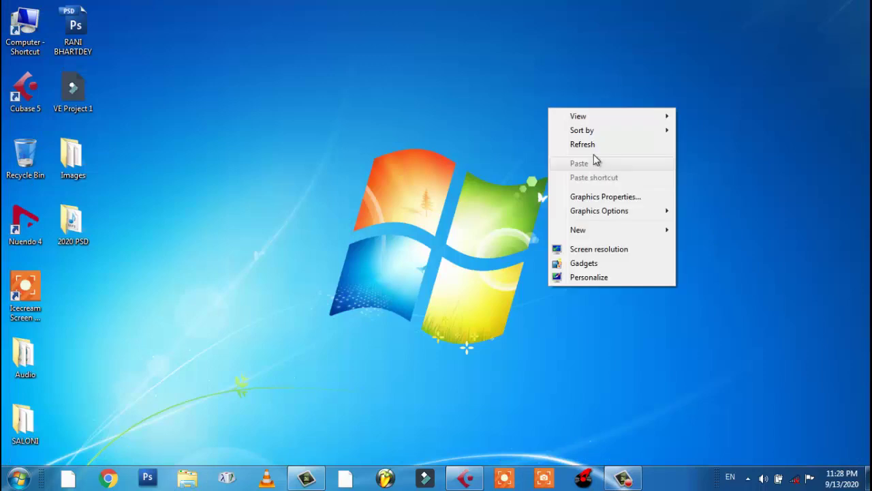
pyautogui.click(590, 146)
pyautogui.rightClick(334, 56)
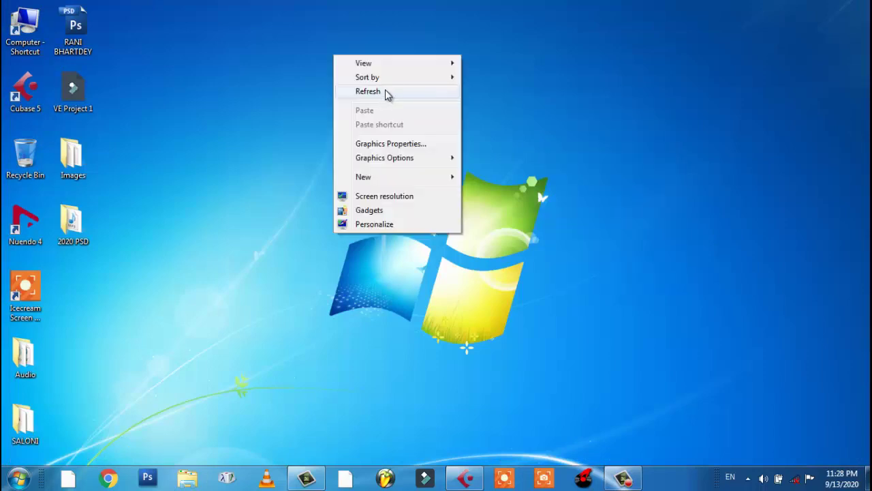
pyautogui.click(387, 94)
pyautogui.rightClick(382, 65)
pyautogui.click(450, 104)
pyautogui.rightClick(428, 77)
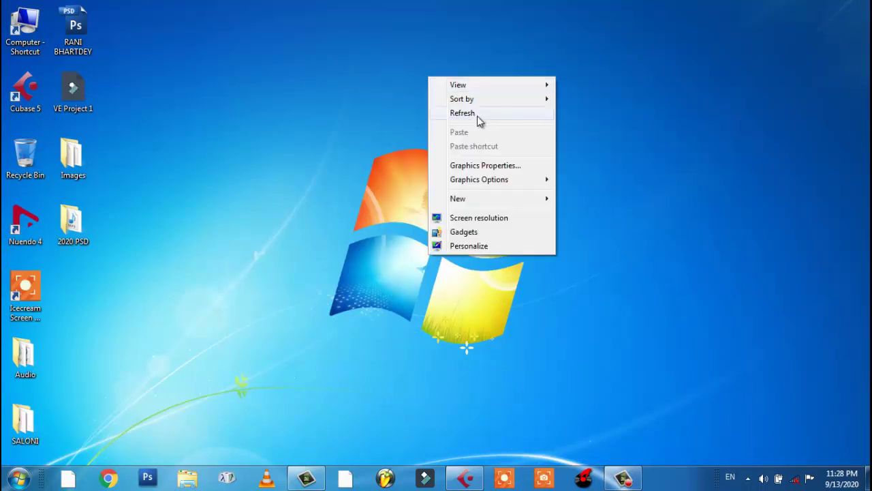
pyautogui.click(479, 120)
pyautogui.rightClick(407, 82)
pyautogui.click(450, 117)
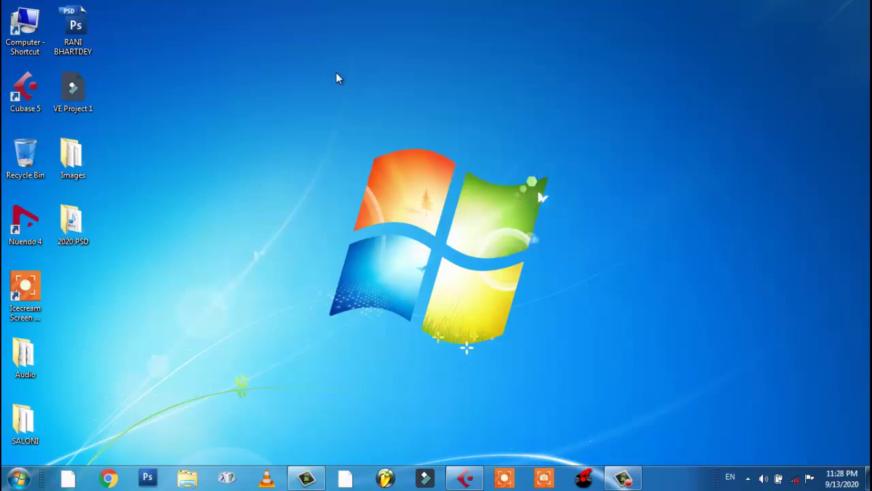
pyautogui.rightClick(336, 72)
pyautogui.click(386, 110)
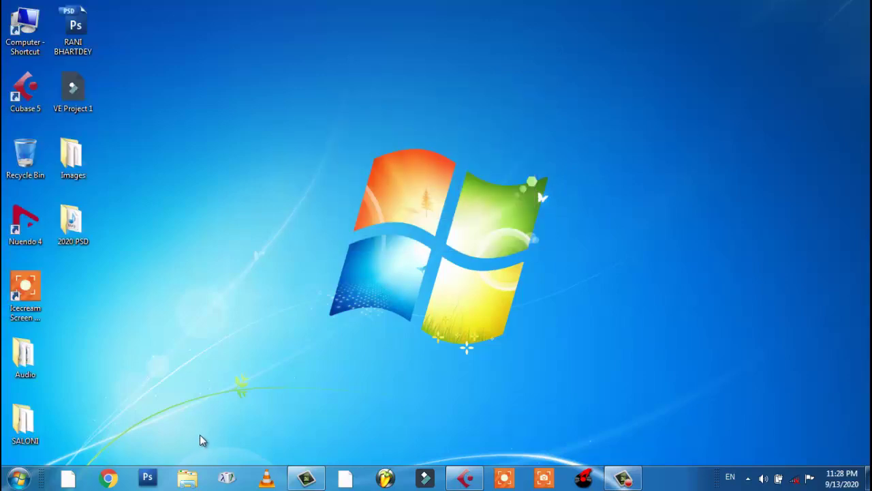